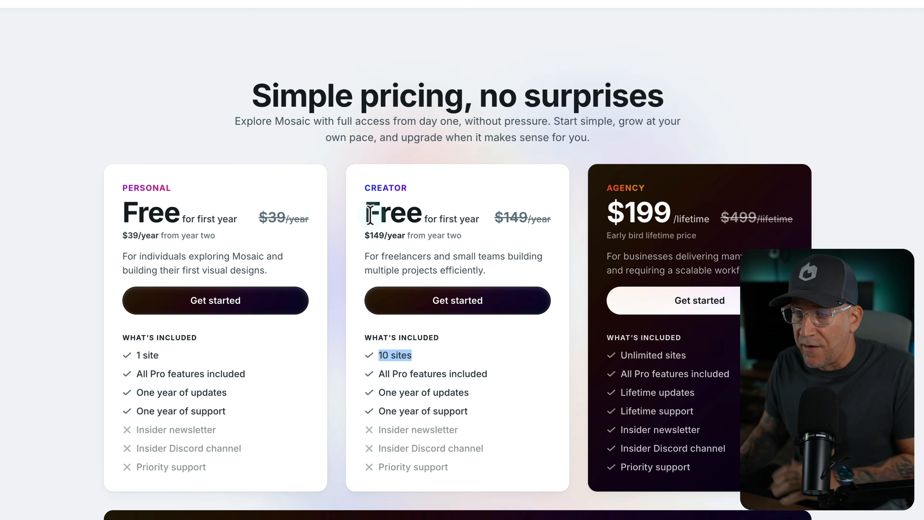
Compare the pricing and update terms of the Creator and Agency plans.
left_click_drag(368, 214, 497, 271)
left_click_drag(570, 243, 663, 242)
left_click_drag(657, 361, 595, 361)
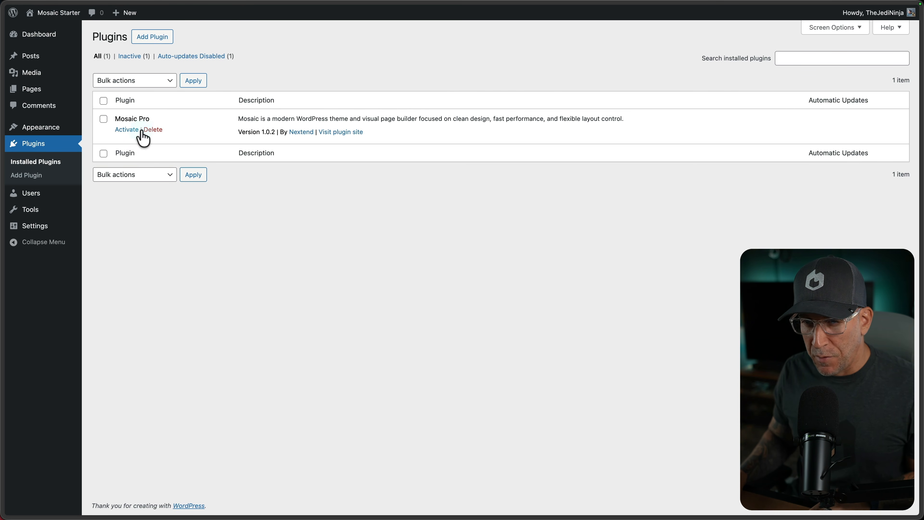
Check which WordPress theme is active on the site.
left_click(38, 127)
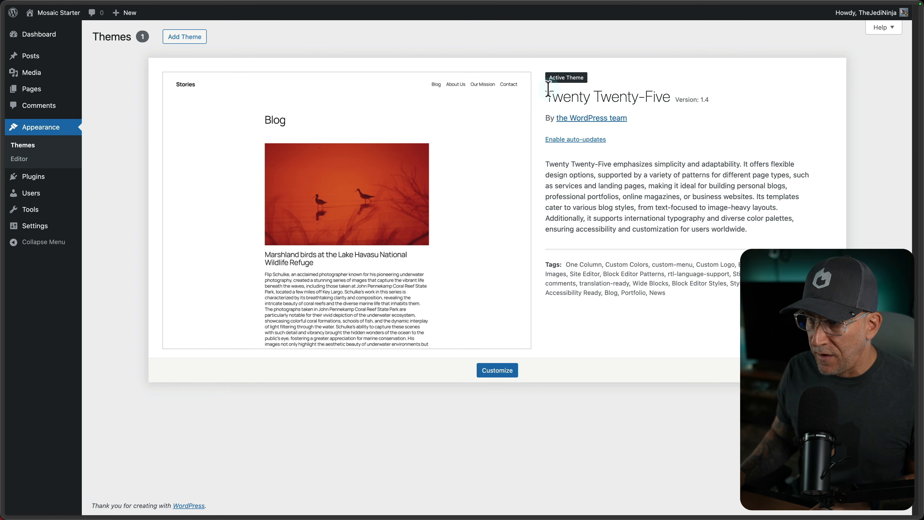
left_click_drag(548, 89, 661, 95)
Activate the installed Mosaic Pro plugin and get started with its theme setup.
left_click(33, 176)
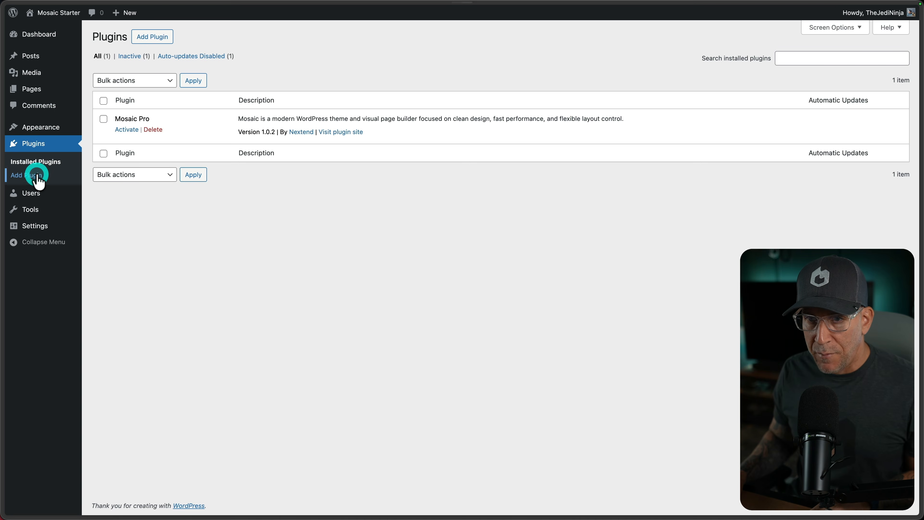
left_click(123, 130)
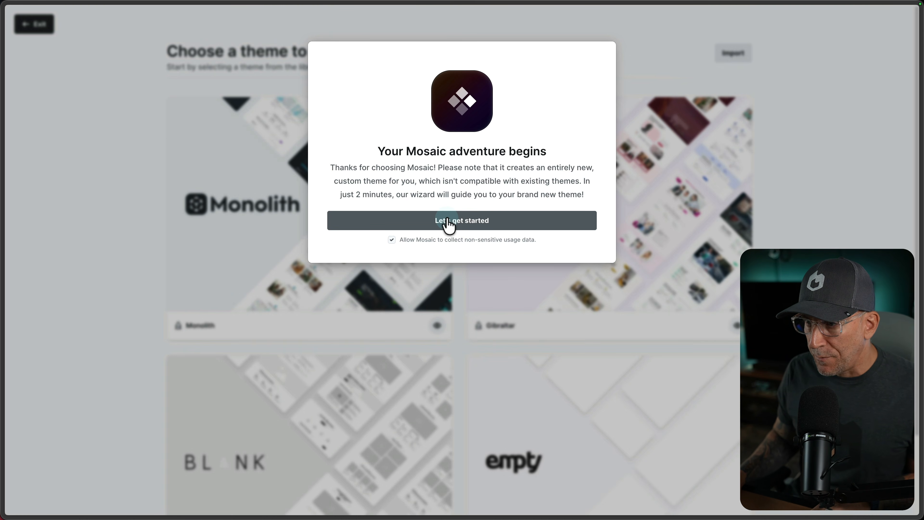
left_click(479, 222)
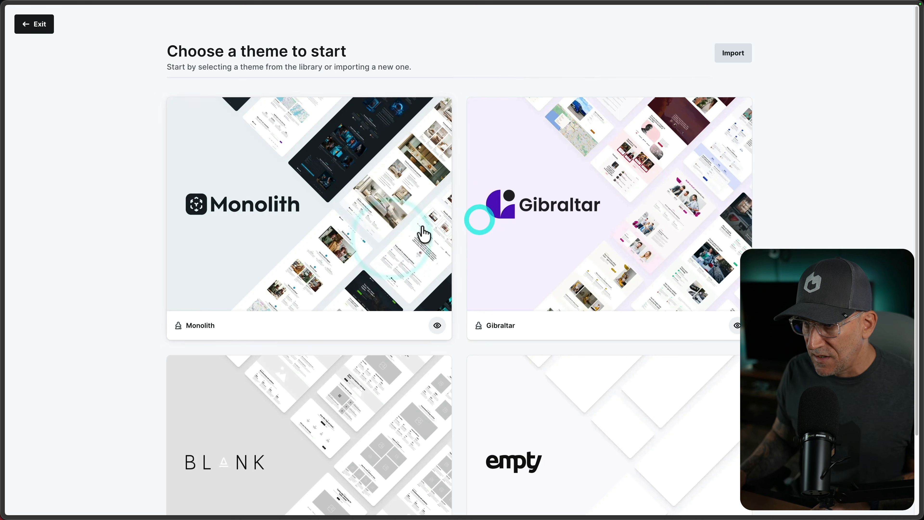
Look over the starter themes and browse all page kits offered for the Monolith theme.
left_click(510, 156)
scroll(511, 209, "down", 1)
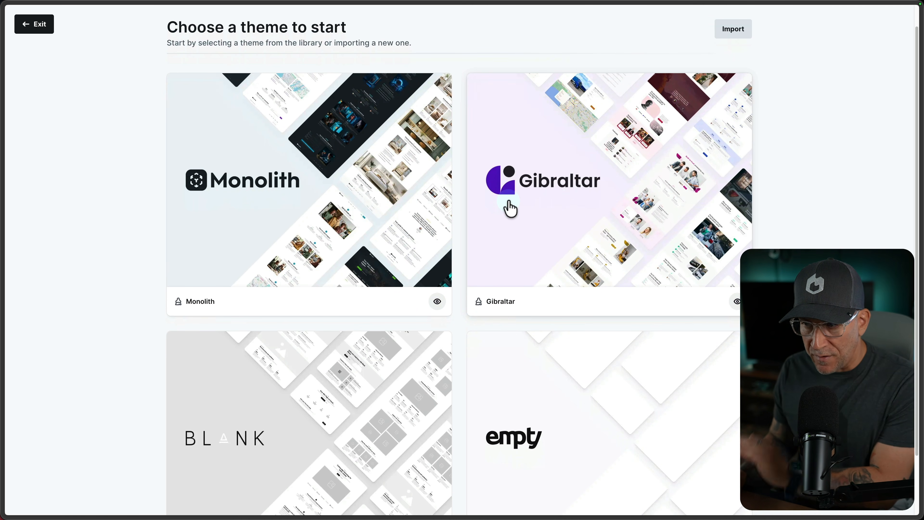
scroll(511, 209, "down", 2)
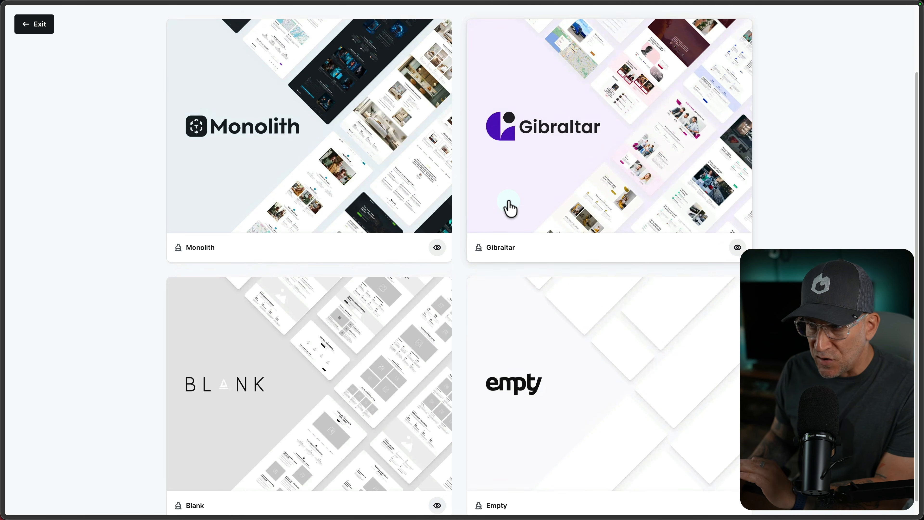
left_click(362, 119)
scroll(476, 216, "down", 4)
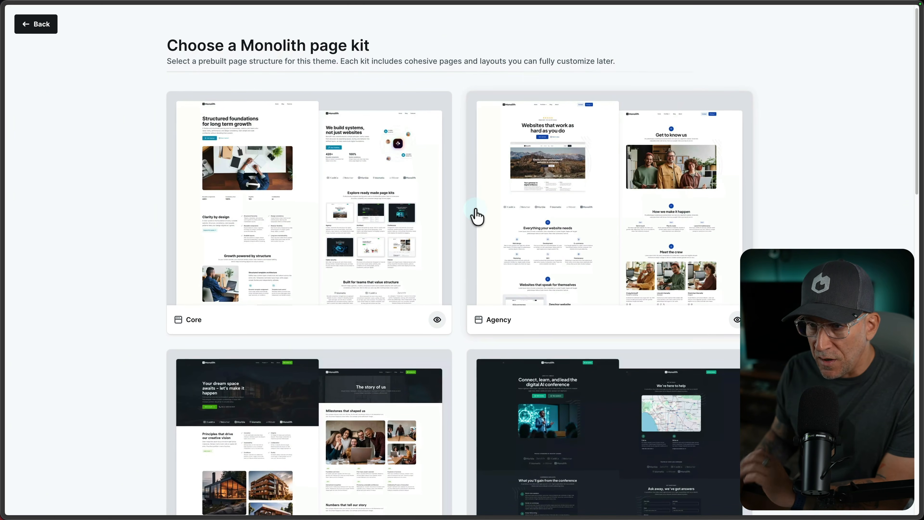
scroll(476, 216, "down", 15)
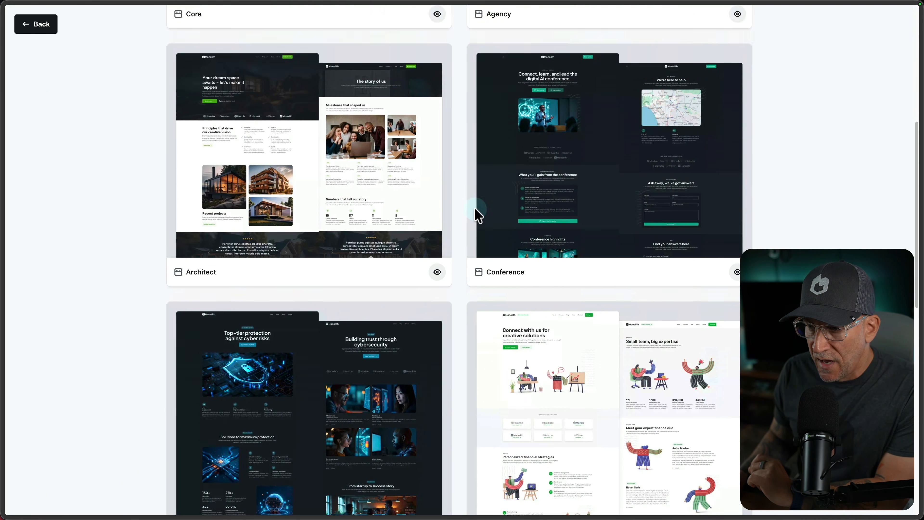
scroll(478, 217, "down", 8)
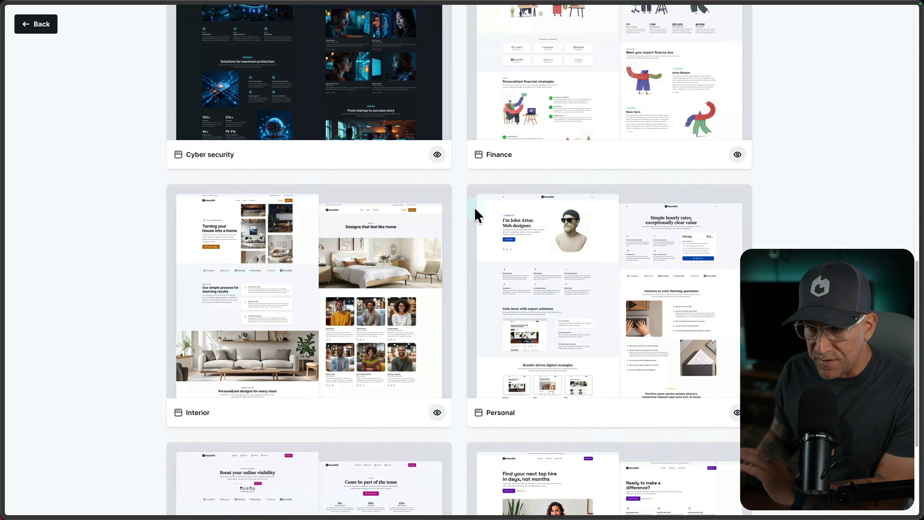
scroll(477, 216, "down", 2)
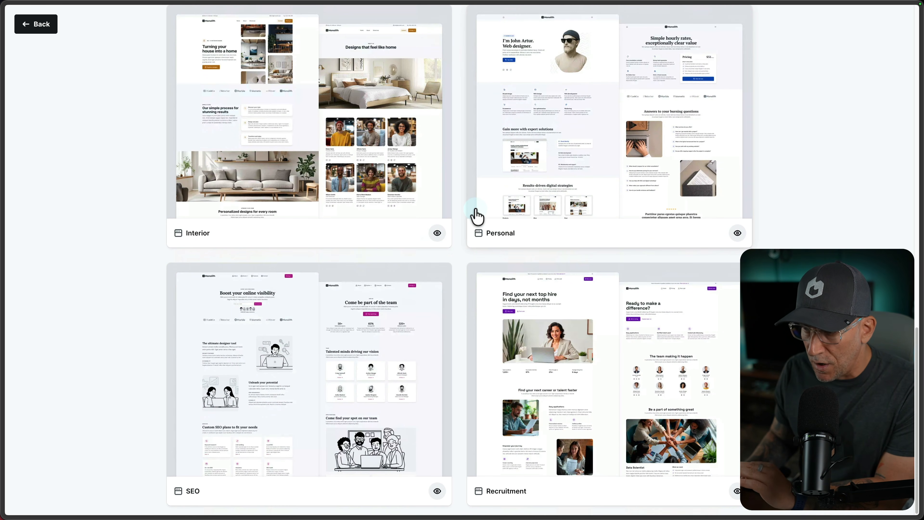
scroll(477, 217, "up", 20)
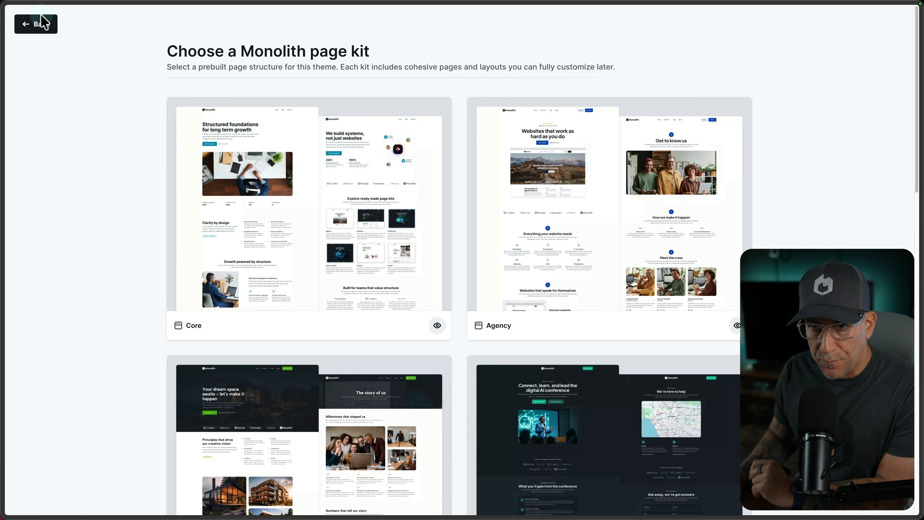
Return to the theme library and browse the page kits of the Gibraltar theme.
left_click(43, 25)
left_click(585, 181)
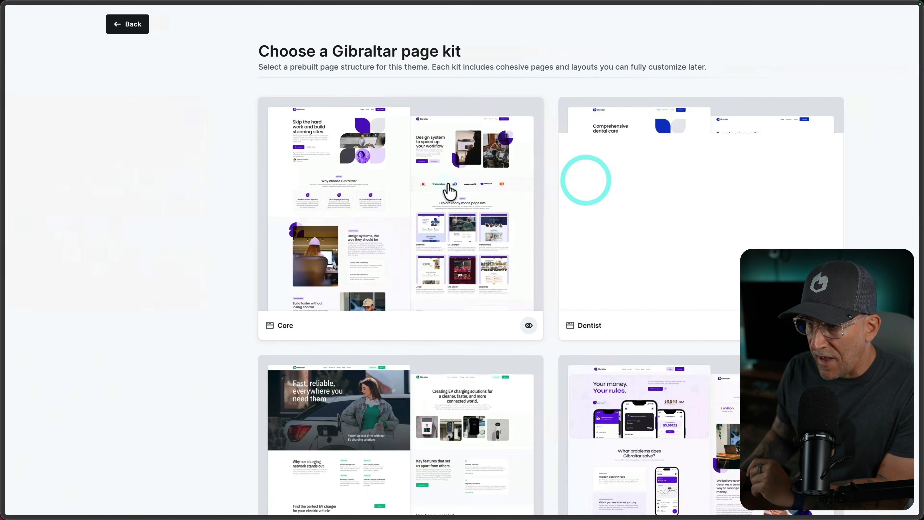
scroll(472, 233, "down", 20)
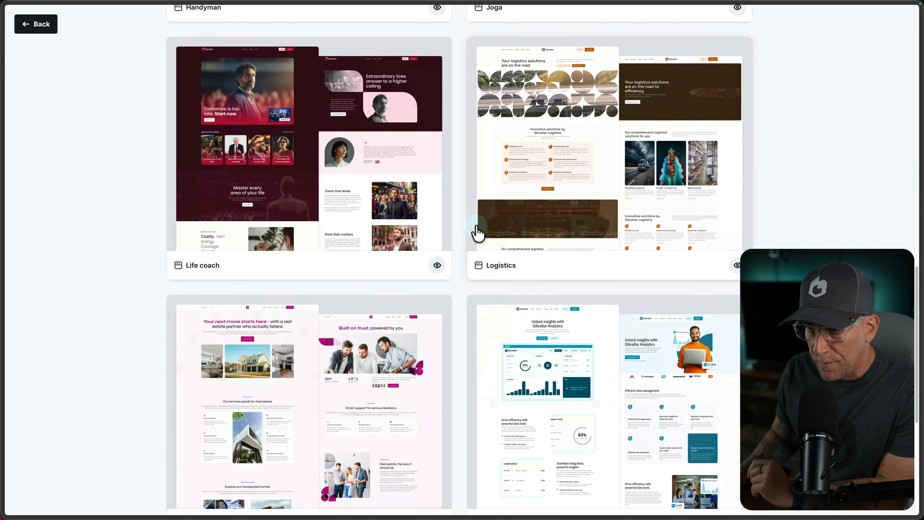
scroll(477, 232, "down", 8)
scroll(476, 232, "up", 9)
scroll(477, 232, "up", 20)
Go back to the theme library and examine the wireframe page kits of the Blank theme.
left_click(32, 27)
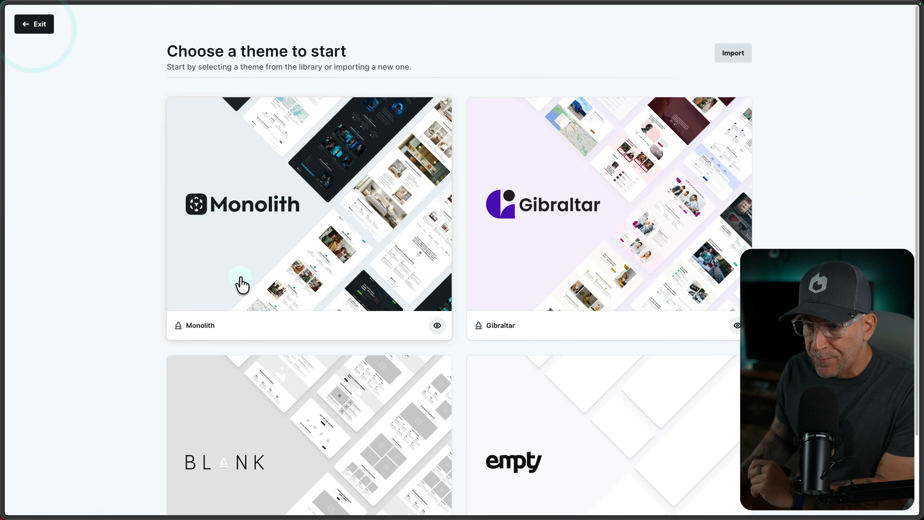
scroll(242, 277, "down", 3)
left_click(311, 333)
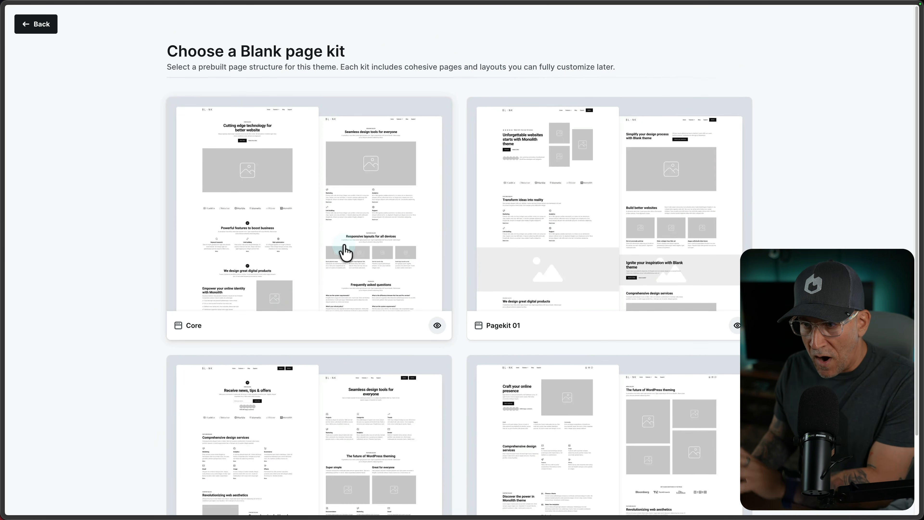
scroll(344, 251, "down", 3)
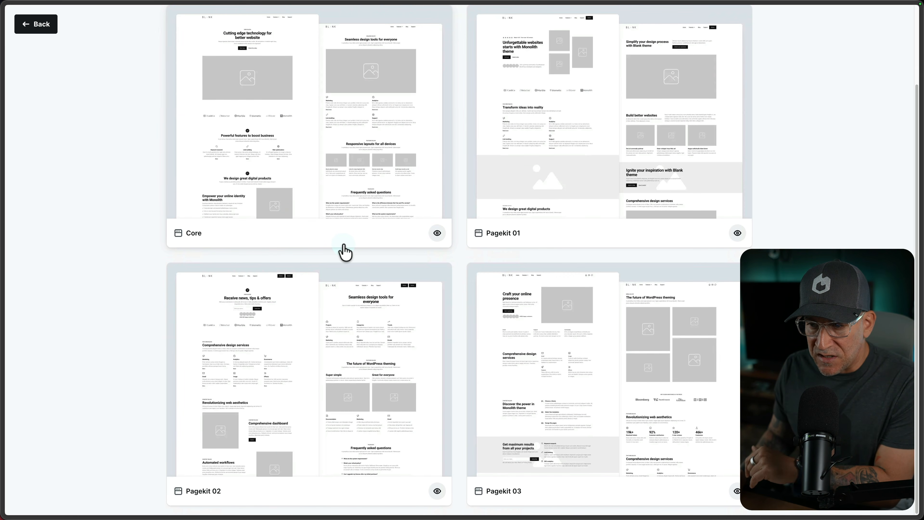
scroll(344, 251, "up", 3)
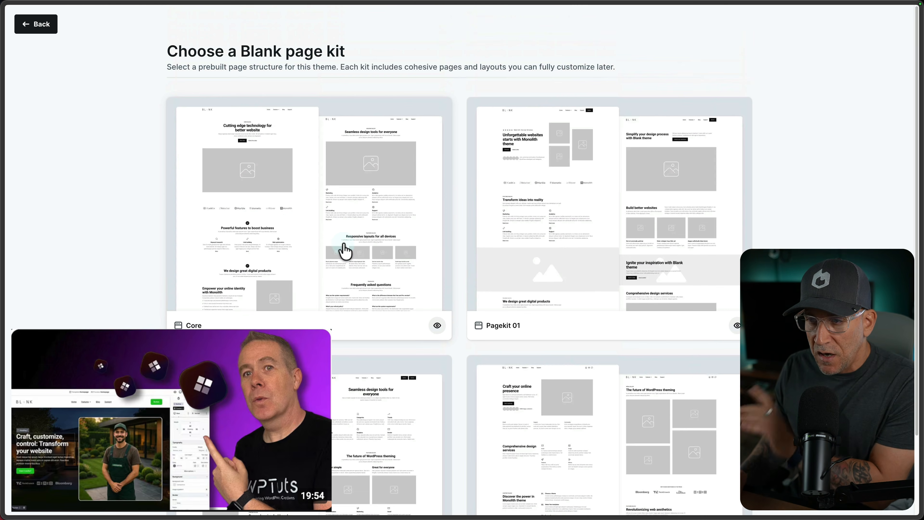
left_click_drag(236, 51, 351, 52)
Leave the Blank page kits and review the Empty theme option in the theme library.
left_click(37, 33)
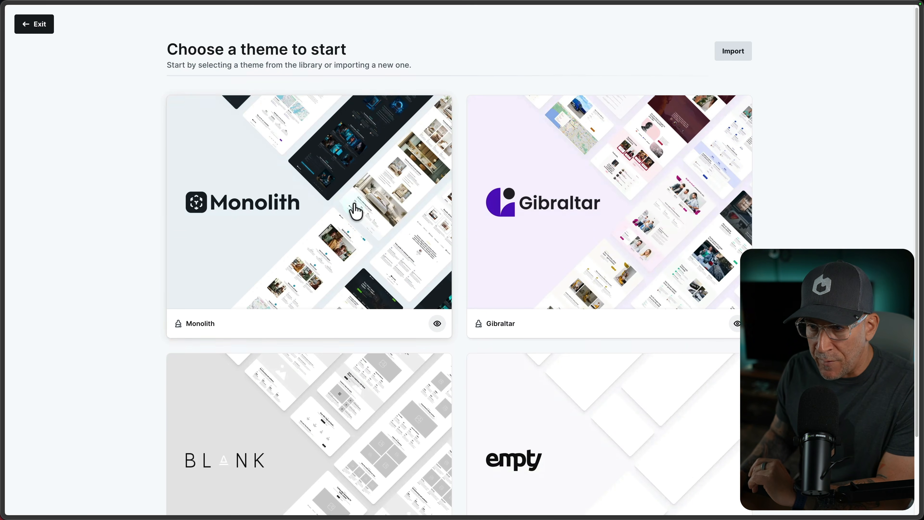
scroll(354, 209, "down", 3)
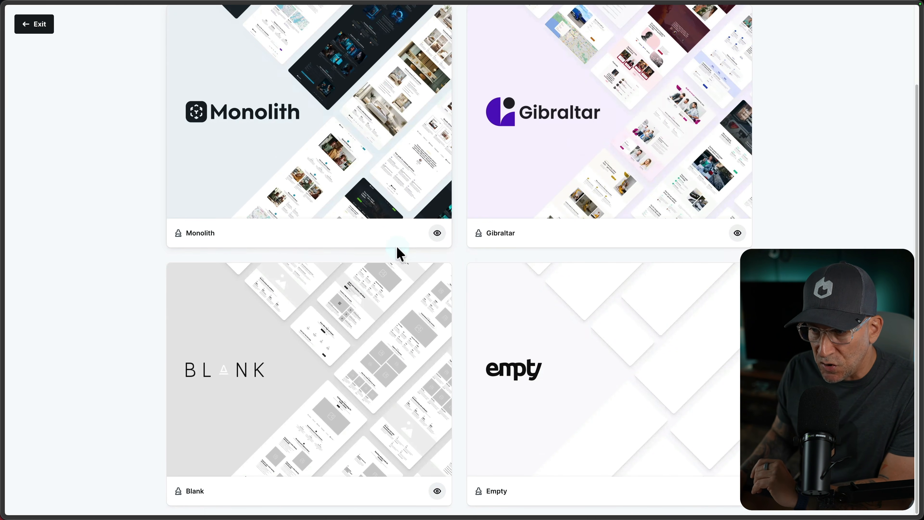
left_click(549, 343)
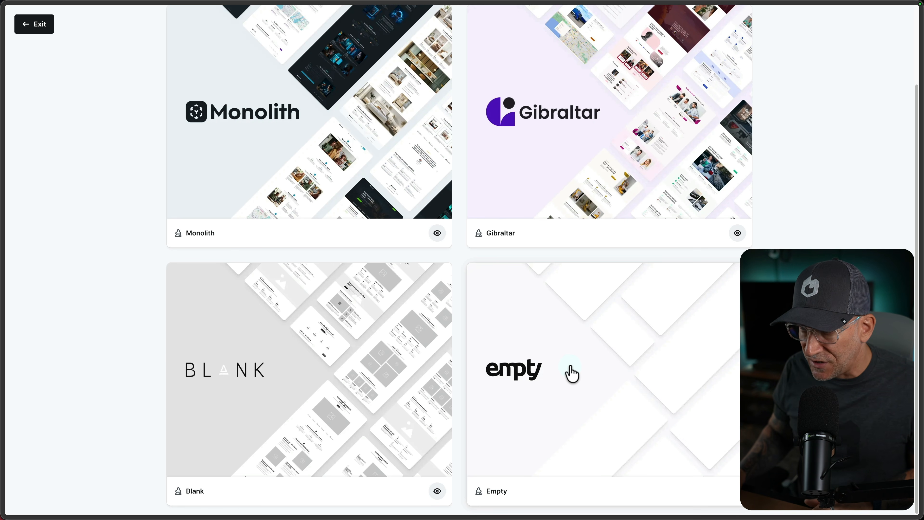
scroll(571, 373, "up", 3)
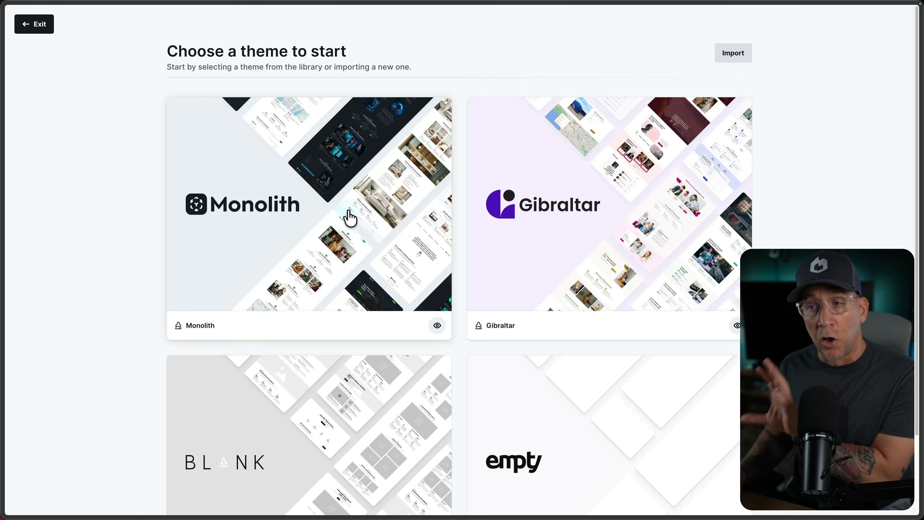
Choose the Monolith theme with the Agency page kit.
left_click(350, 218)
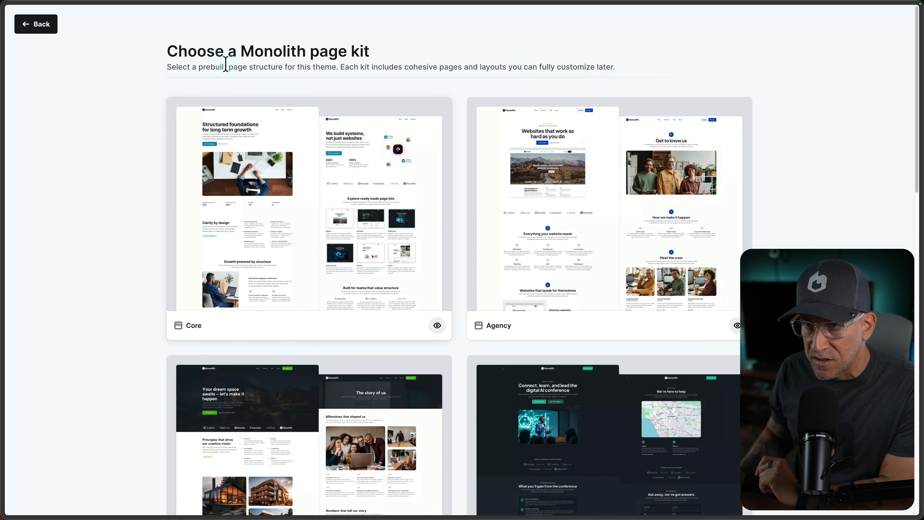
scroll(401, 163, "down", 5)
scroll(419, 161, "up", 5)
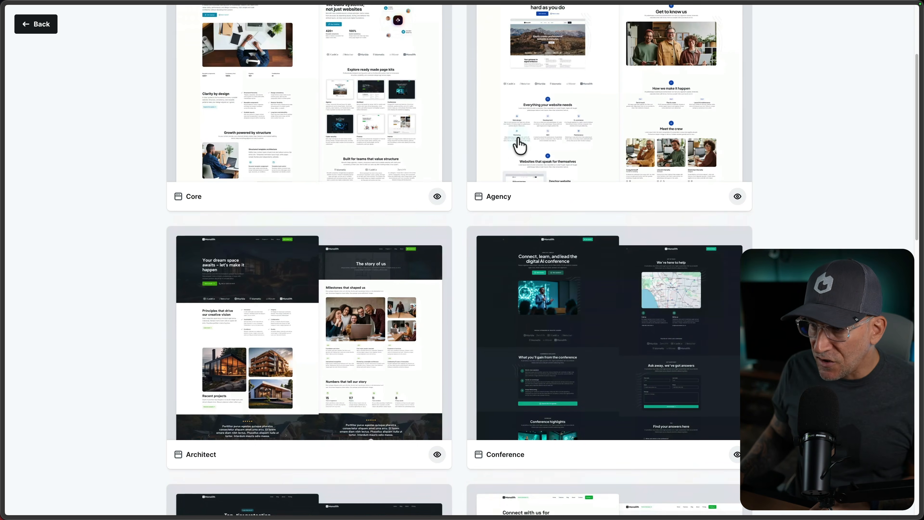
left_click(558, 226)
Activate the mosaic-starter.local site under the Mosaic Pro Agency lifetime plan after reading the development site notice.
left_click(443, 220)
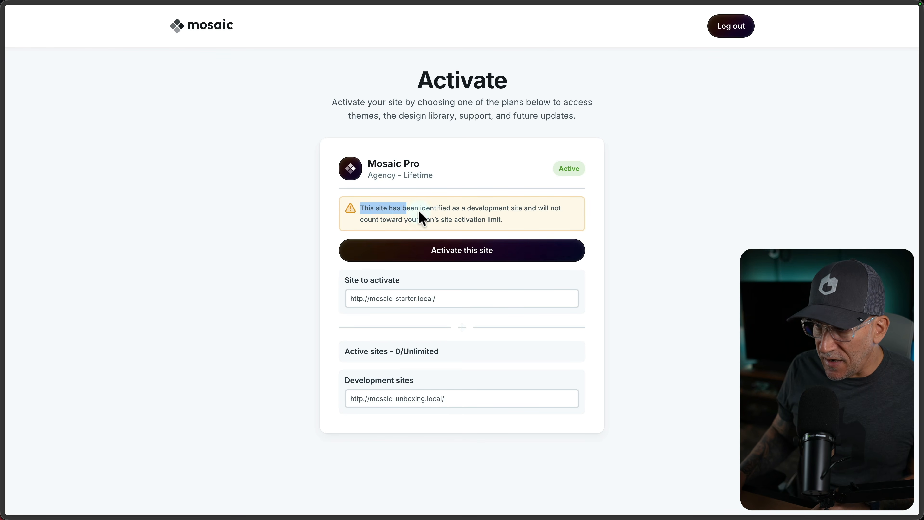
left_click_drag(419, 212, 519, 220)
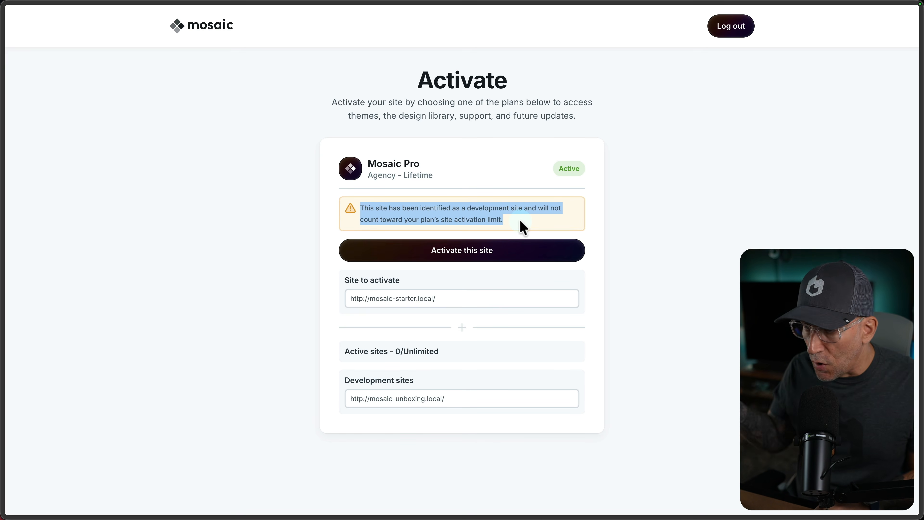
left_click(457, 252)
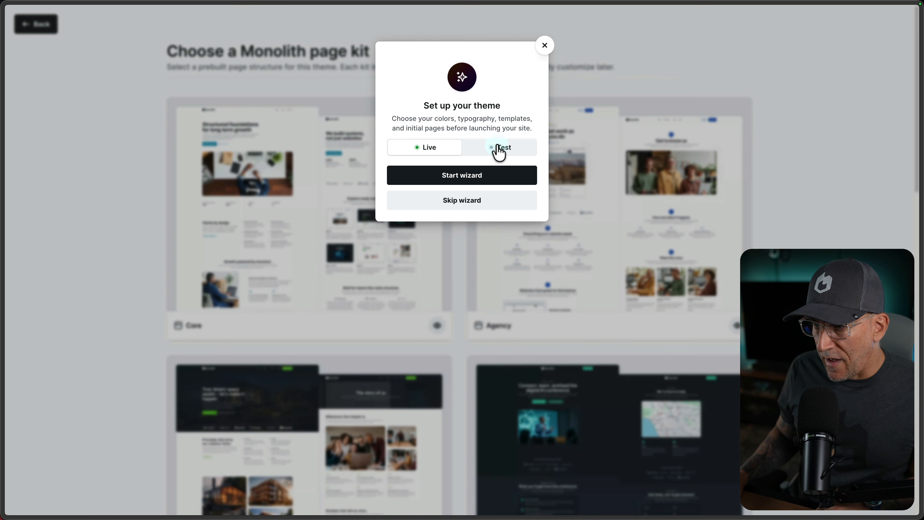
Compare the Live and Test options, keep Live, and start the theme setup wizard.
left_click(499, 152)
left_click(434, 155)
left_click(487, 150)
left_click(428, 153)
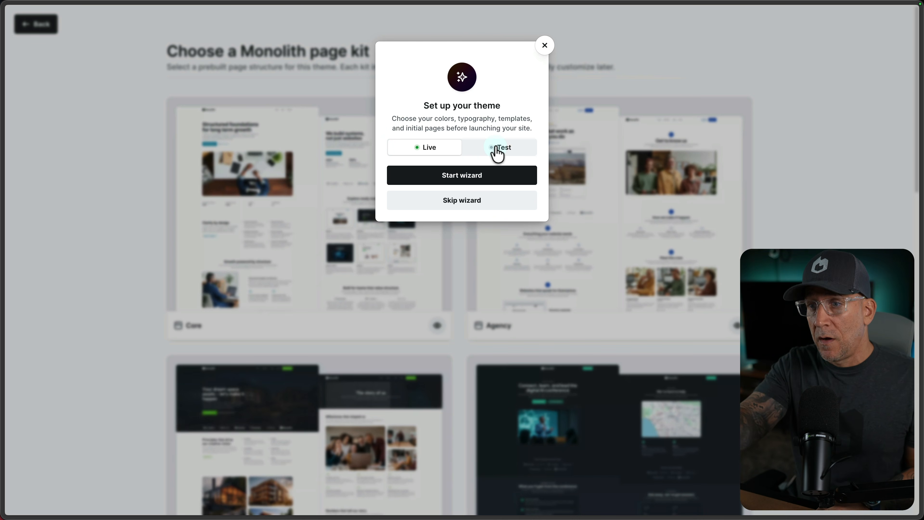
left_click(498, 150)
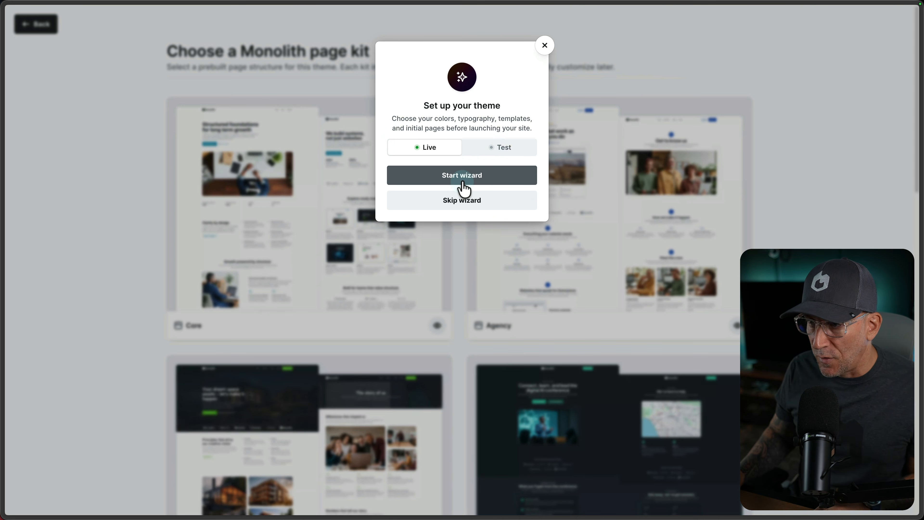
left_click(462, 178)
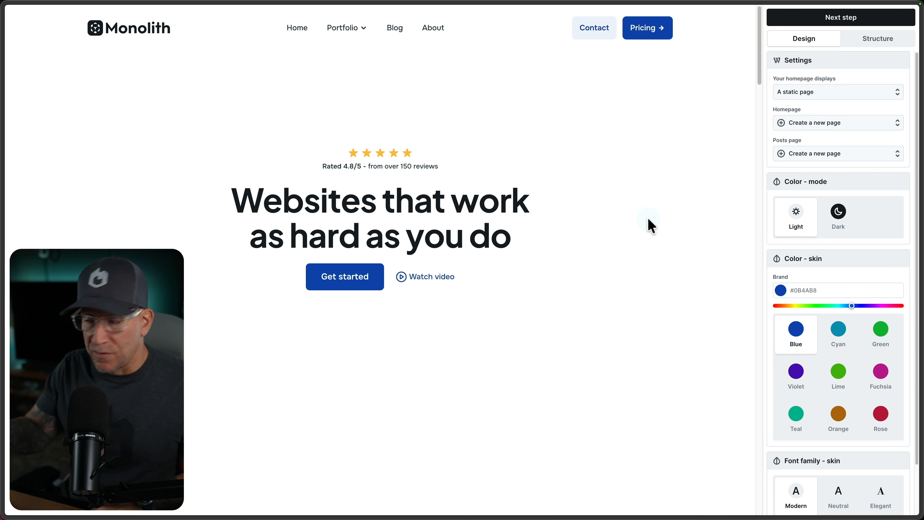
Preview the homepage in the Dark color mode and switch it back to Light.
left_click(838, 213)
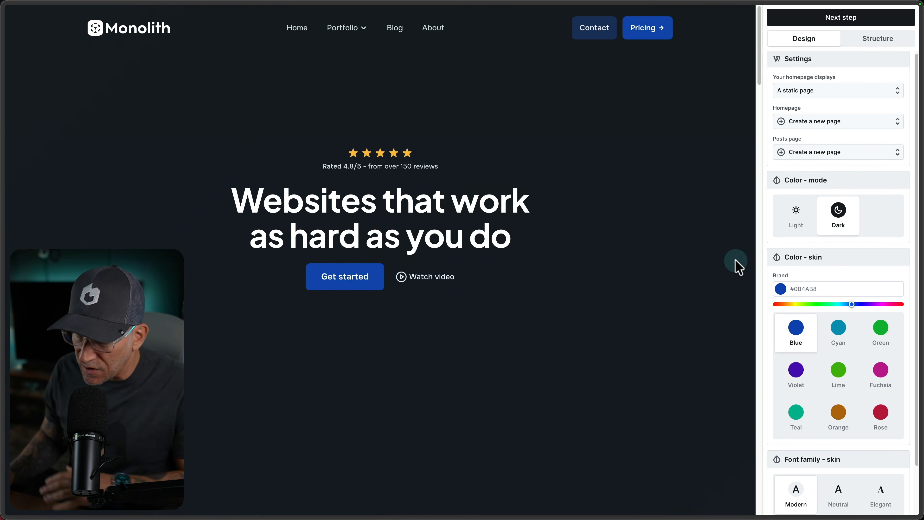
scroll(592, 279, "down", 10)
scroll(589, 275, "down", 15)
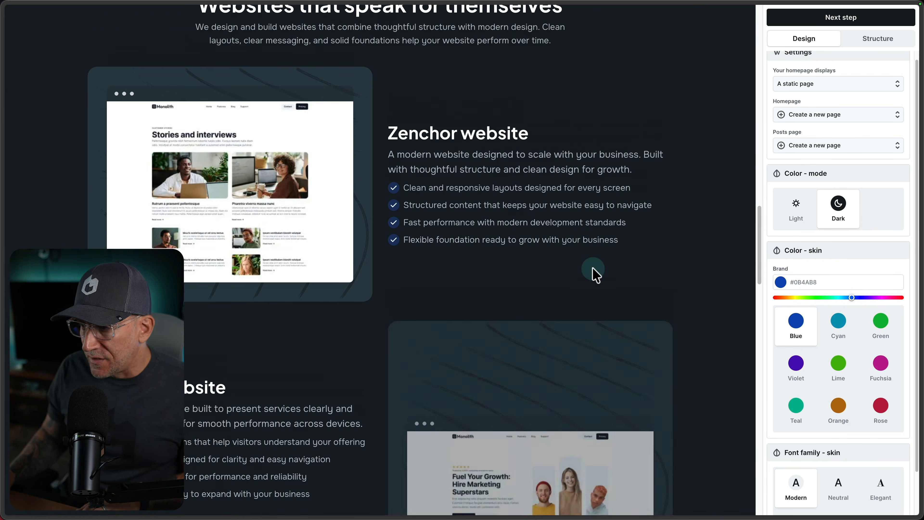
scroll(596, 271, "up", 8)
left_click(799, 212)
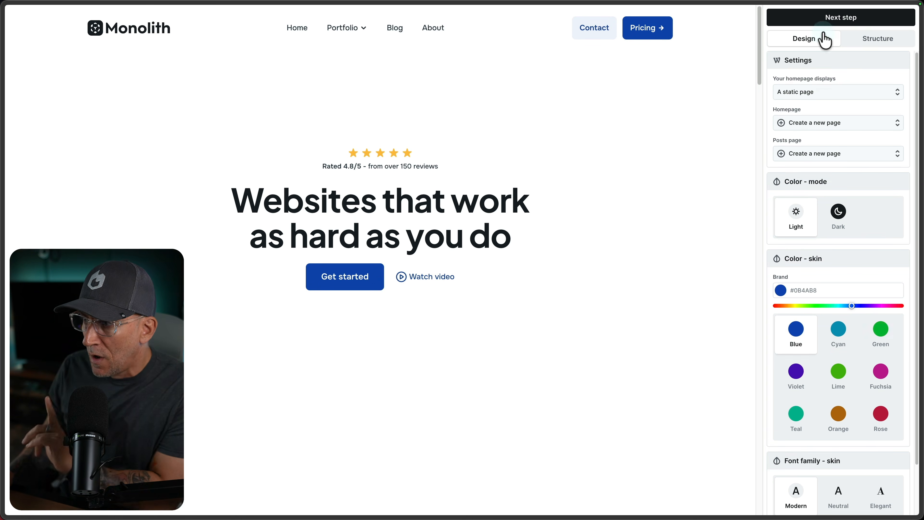
Accept the design settings, keep the suggested page structure, and finish the setup wizard.
left_click(825, 21)
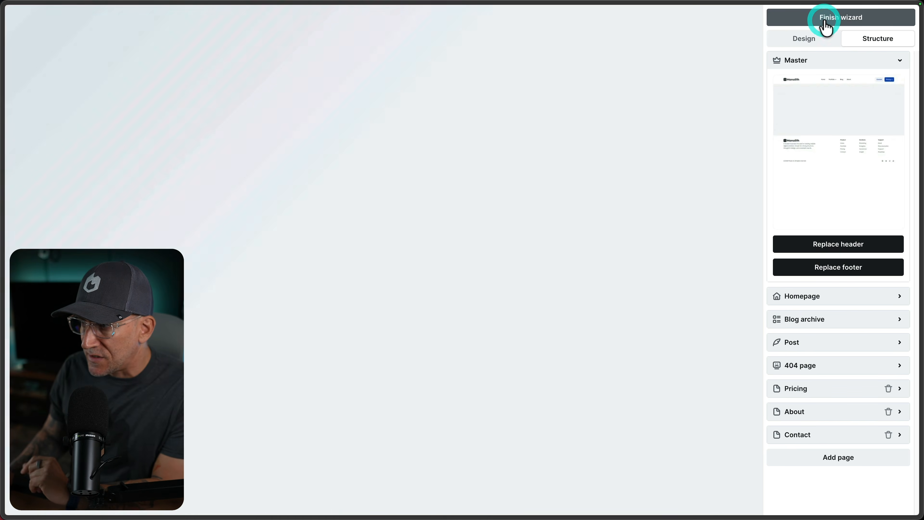
left_click(823, 22)
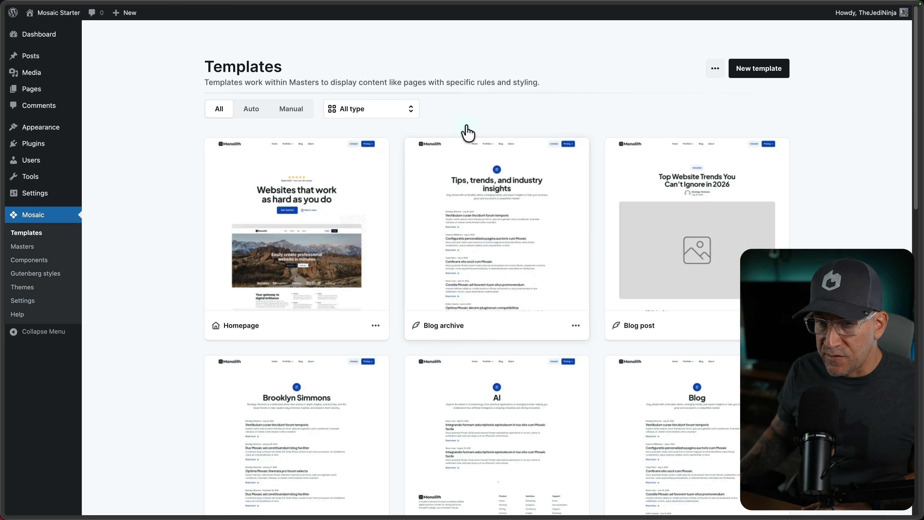
View the Mosaic masters and look at the new-master form without creating one.
left_click(33, 248)
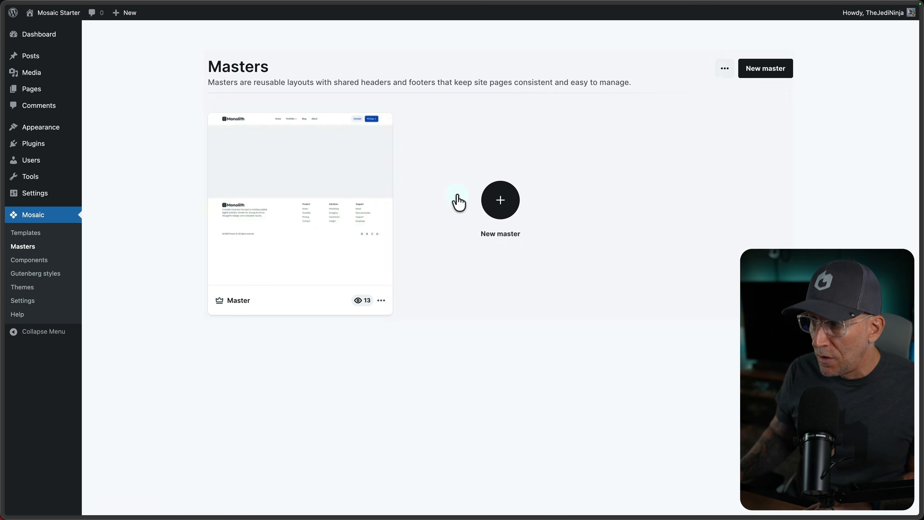
left_click(757, 68)
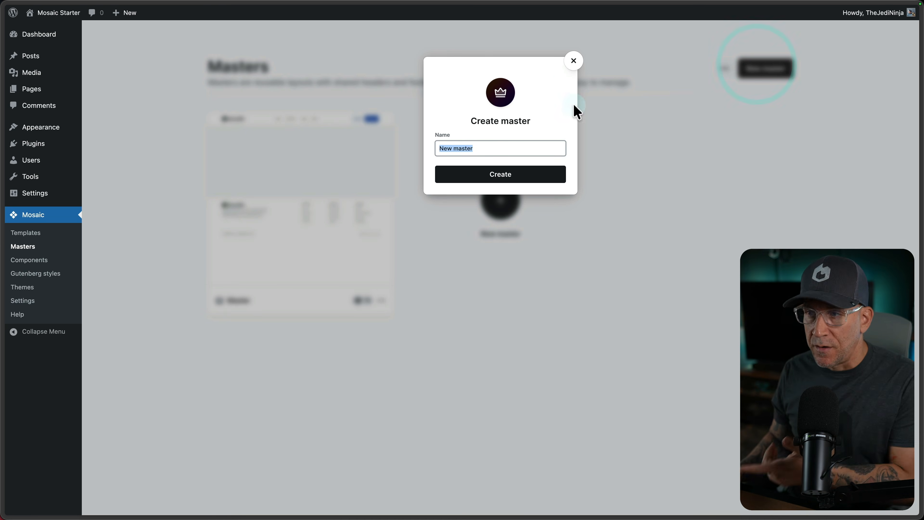
left_click(574, 62)
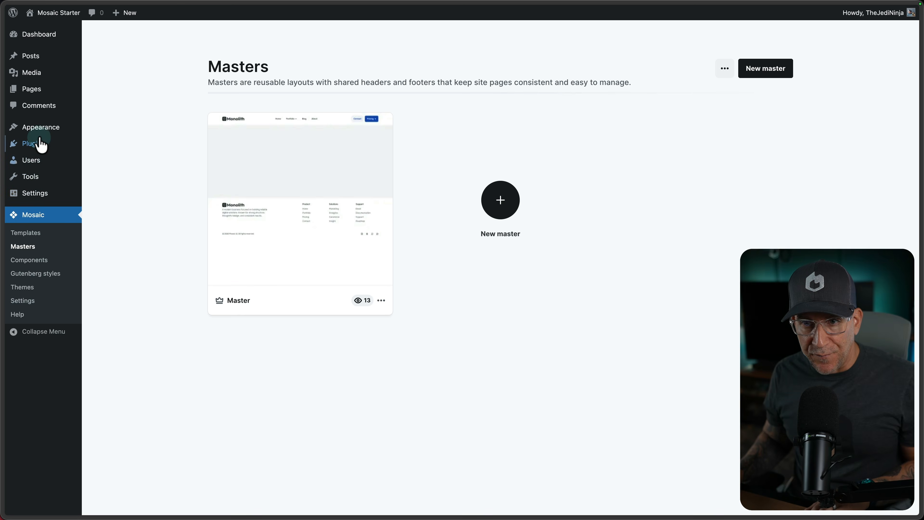
Check the installed WordPress themes and browse the Mosaic components through to the Media parts.
mouse_move(47, 132)
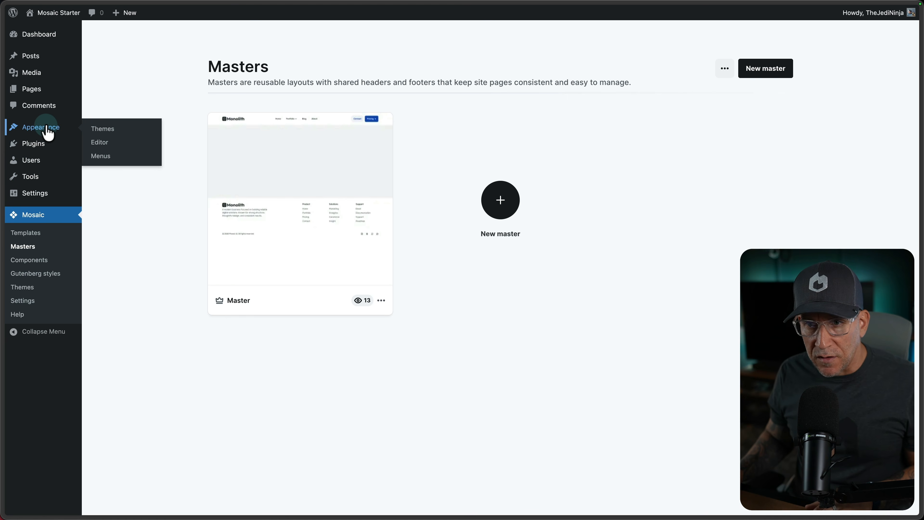
left_click(102, 130)
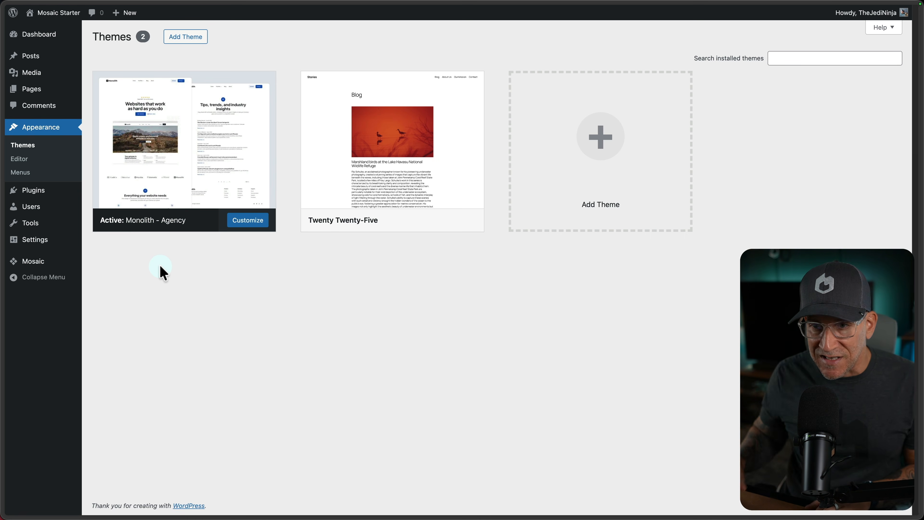
mouse_move(47, 263)
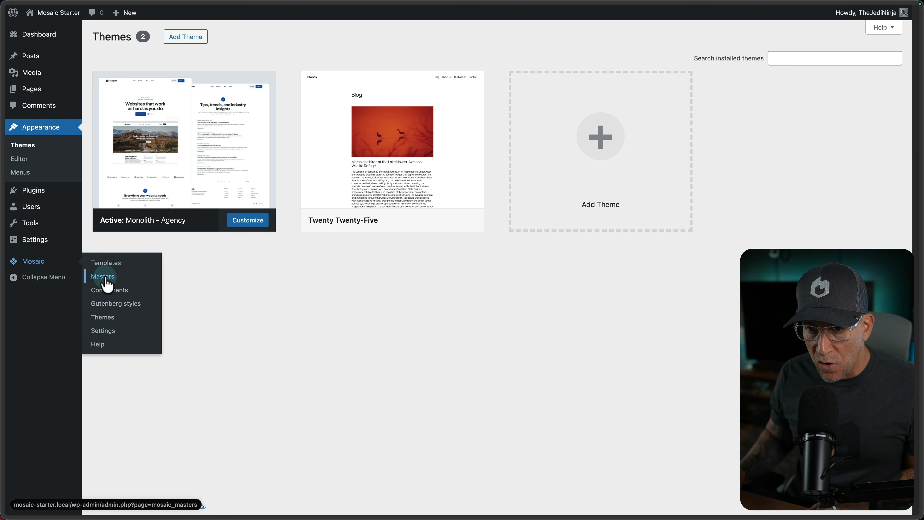
left_click(108, 290)
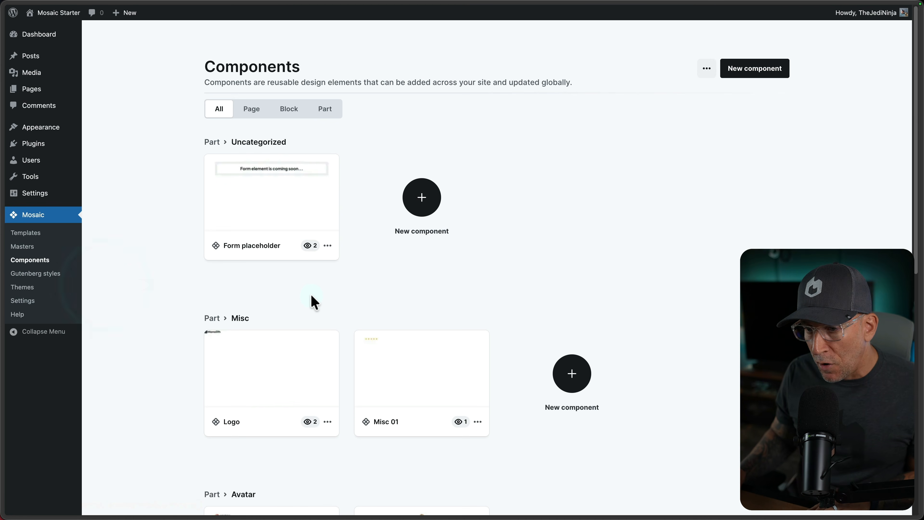
scroll(313, 302, "down", 5)
scroll(320, 299, "down", 6)
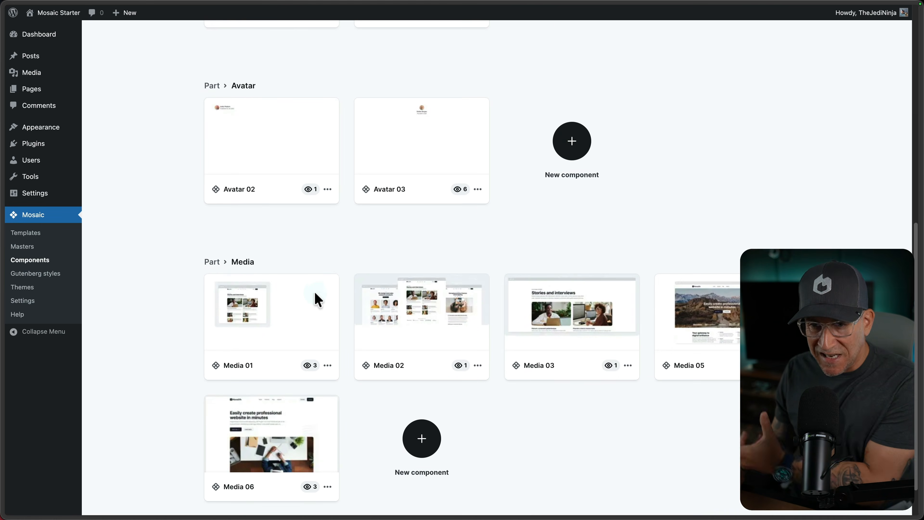
Go from the Mosaic templates to the site's pages and open the Homepage in the Mosaic editor.
left_click(26, 232)
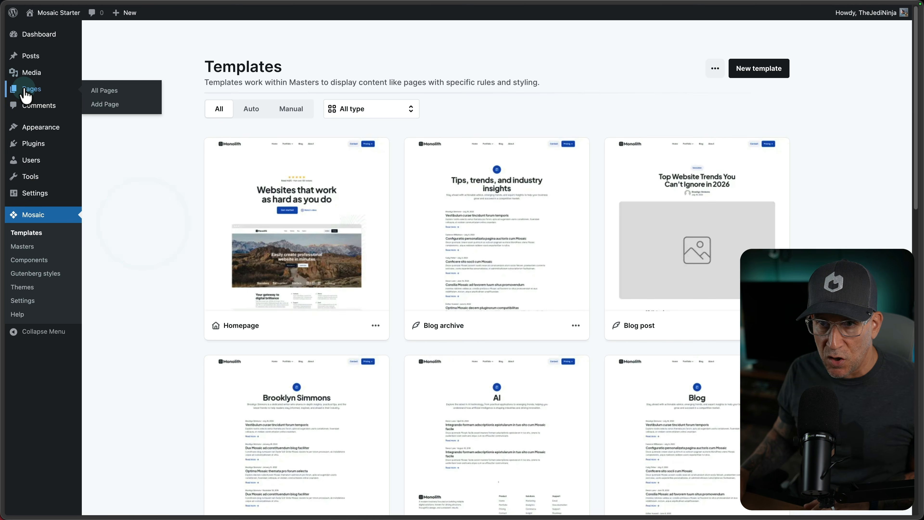
left_click(24, 88)
left_click(221, 214)
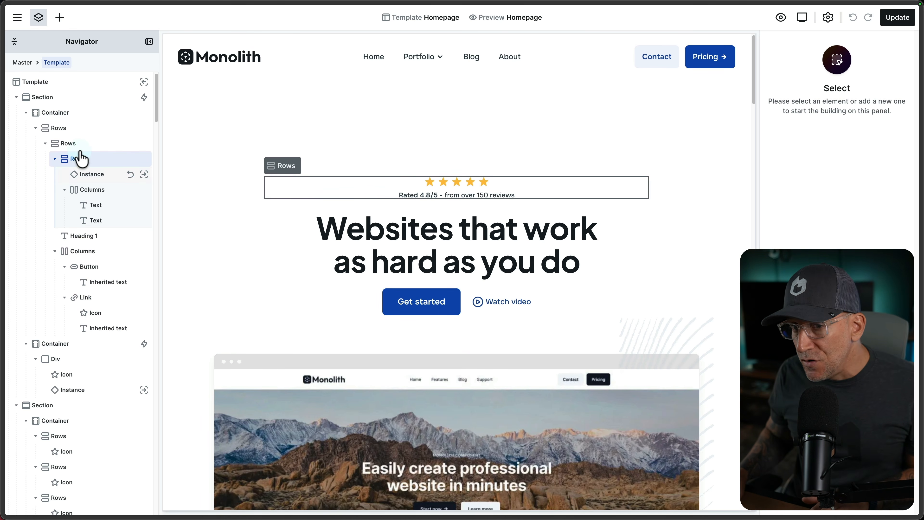
Examine the Homepage element hierarchy by selecting the nested Rows, Container, Section, and Template levels in turn.
left_click(71, 141)
left_click(56, 113)
left_click(42, 97)
left_click(40, 81)
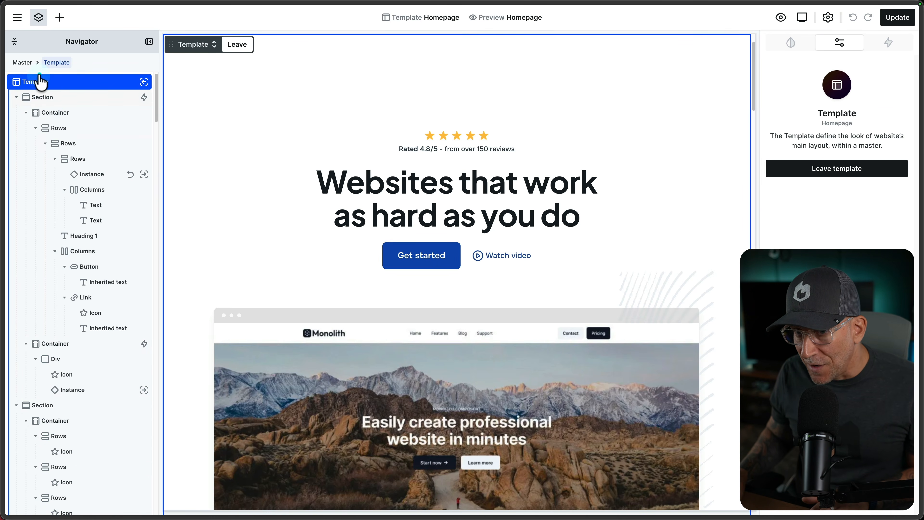
Exit to the Homepage's WordPress editor, dismiss the welcome guide, and reopen the page in Mosaic.
left_click(17, 17)
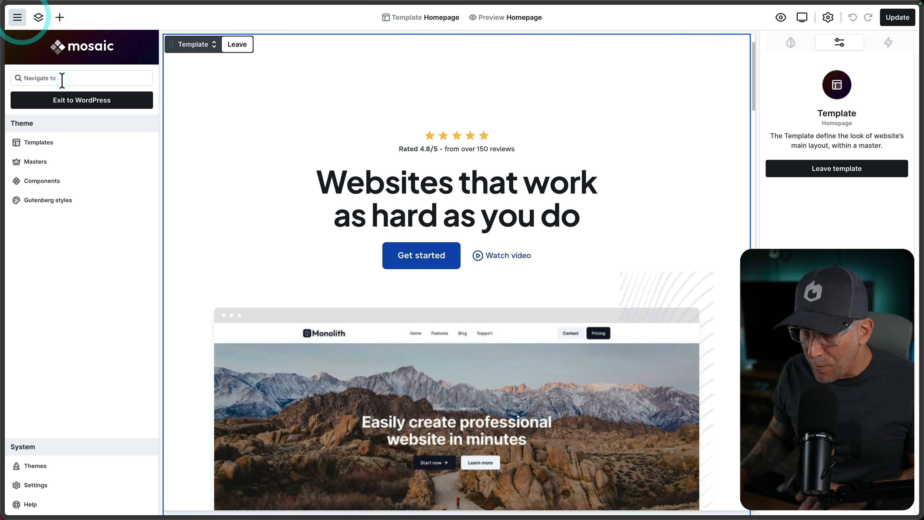
left_click(67, 106)
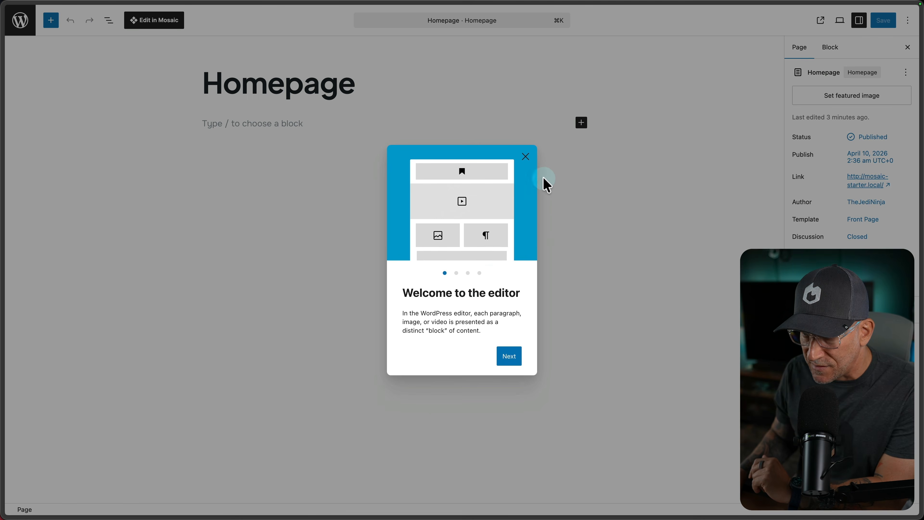
left_click(525, 153)
left_click(158, 23)
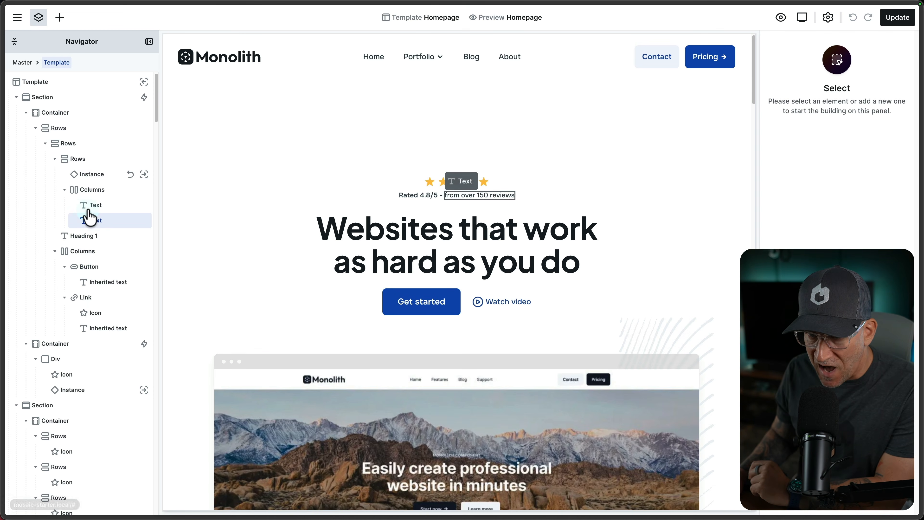
Enter the Homepage's master, examine its shared header and footer, and return to editing the template.
left_click(92, 197)
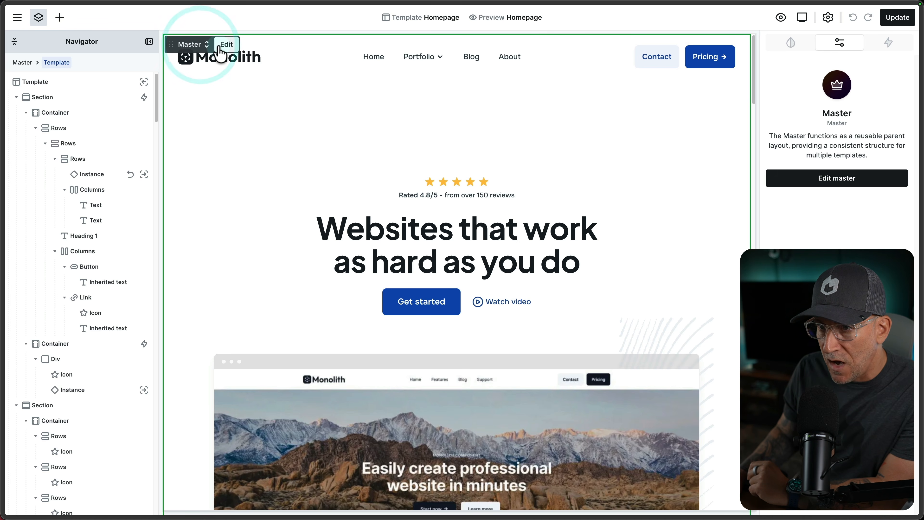
left_click(226, 44)
scroll(377, 165, "down", 20)
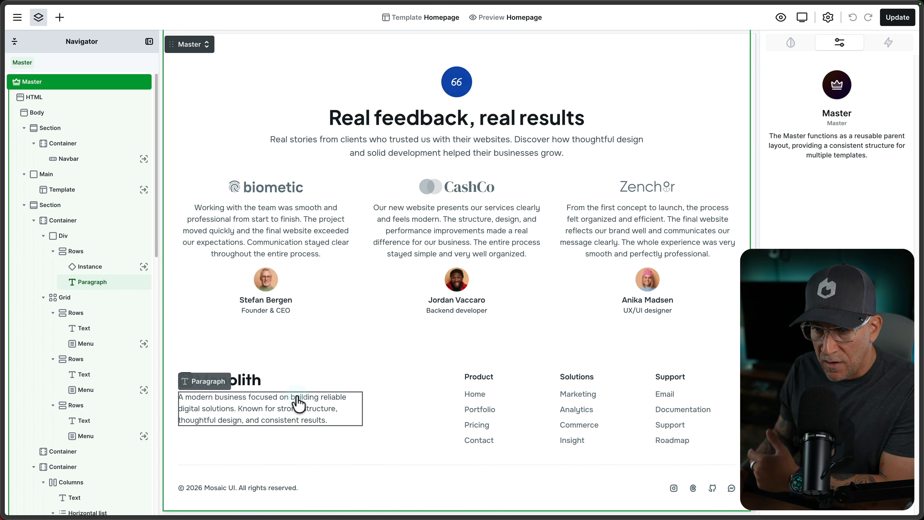
scroll(351, 392, "up", 20)
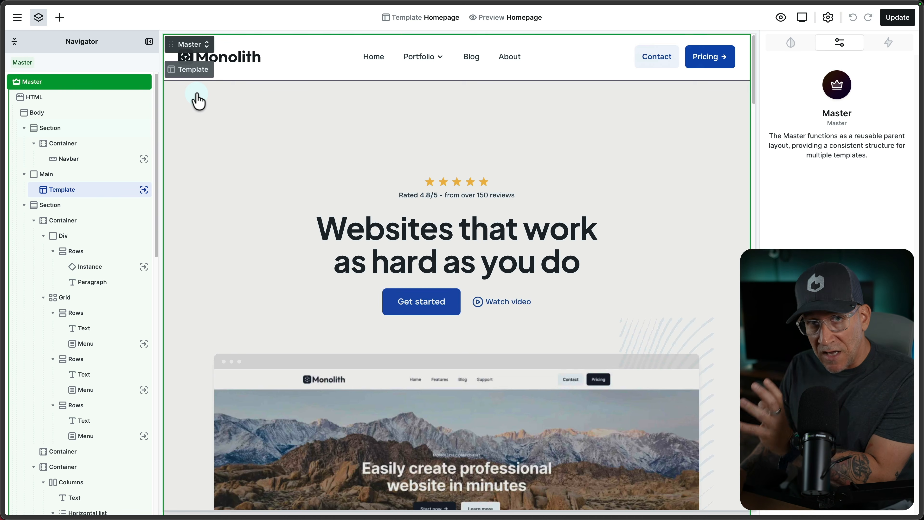
left_click(198, 101)
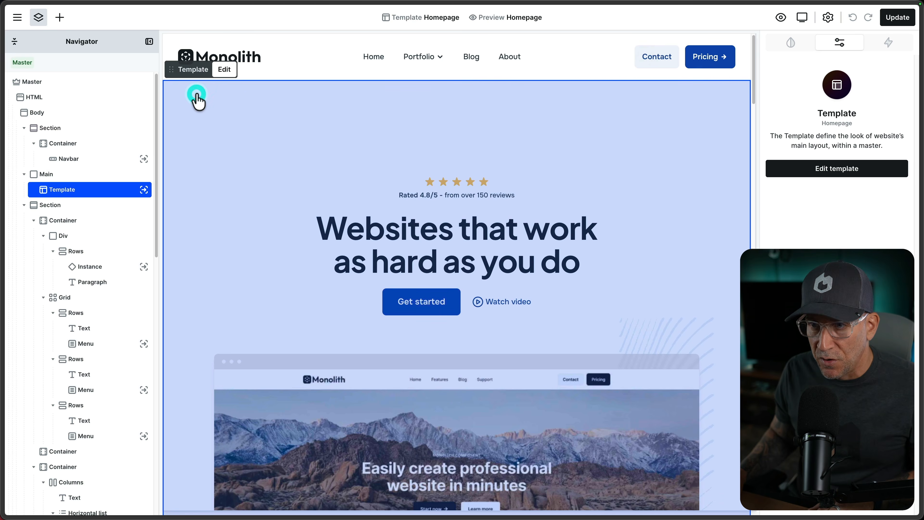
left_click(223, 69)
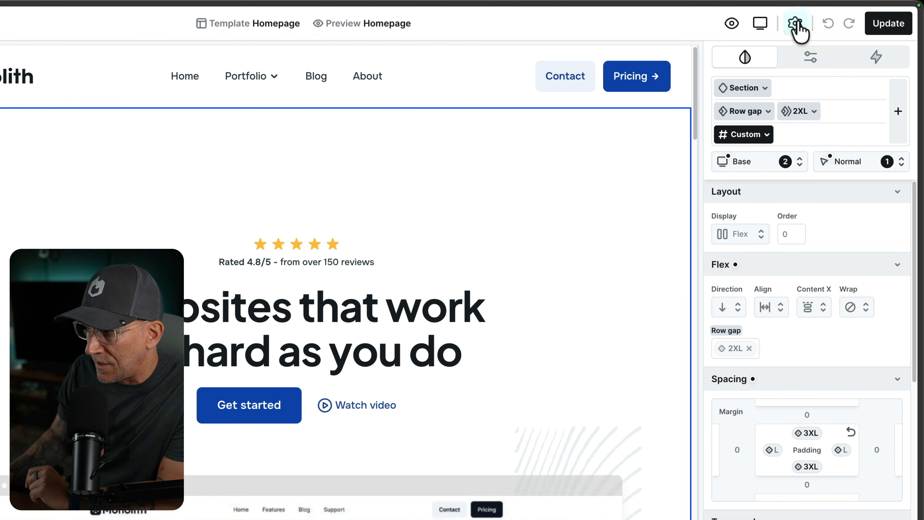
Open the style variables and review the available variable collections, staying on Color.
left_click(797, 24)
left_click(751, 52)
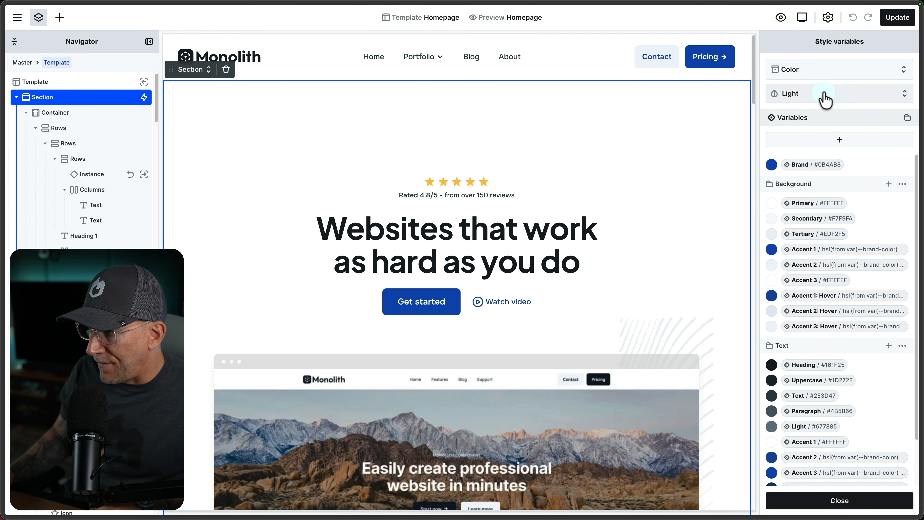
left_click(821, 70)
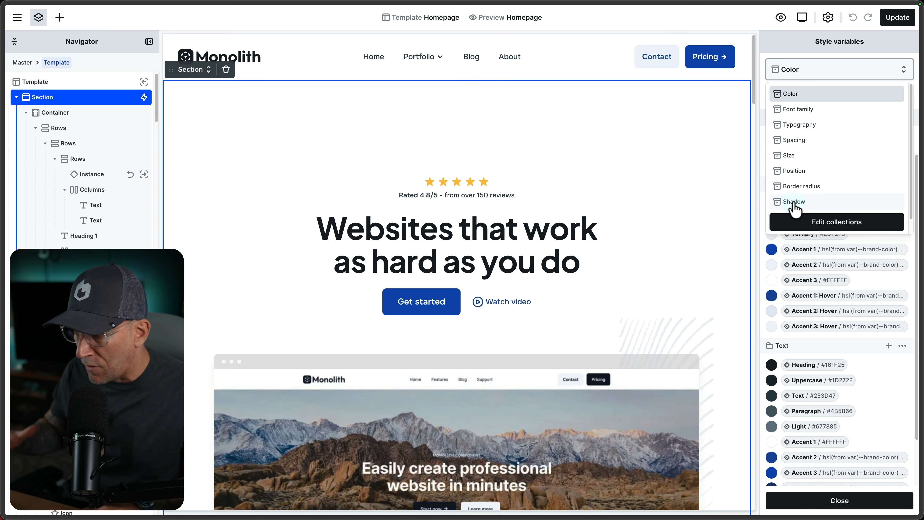
left_click(811, 73)
View the Color variables for Dark mode and switch the list back to Light.
left_click(821, 93)
left_click(810, 130)
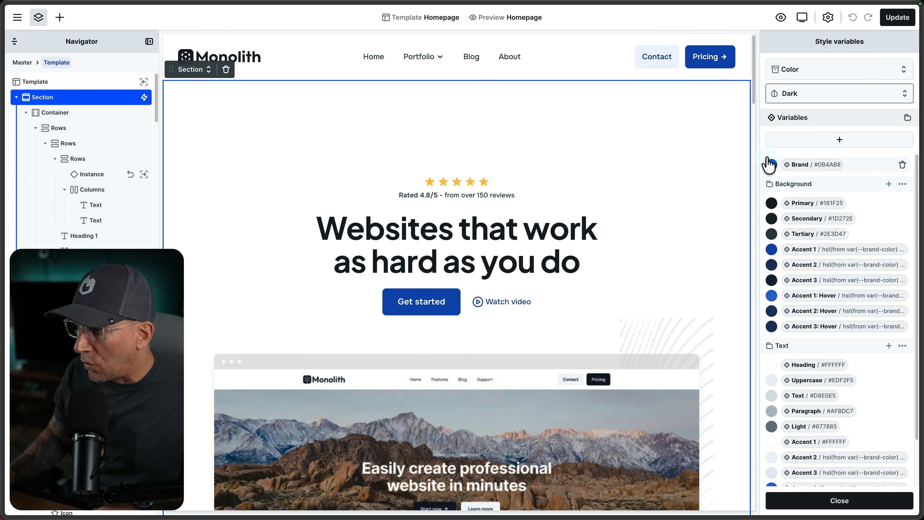
left_click(807, 93)
left_click(794, 115)
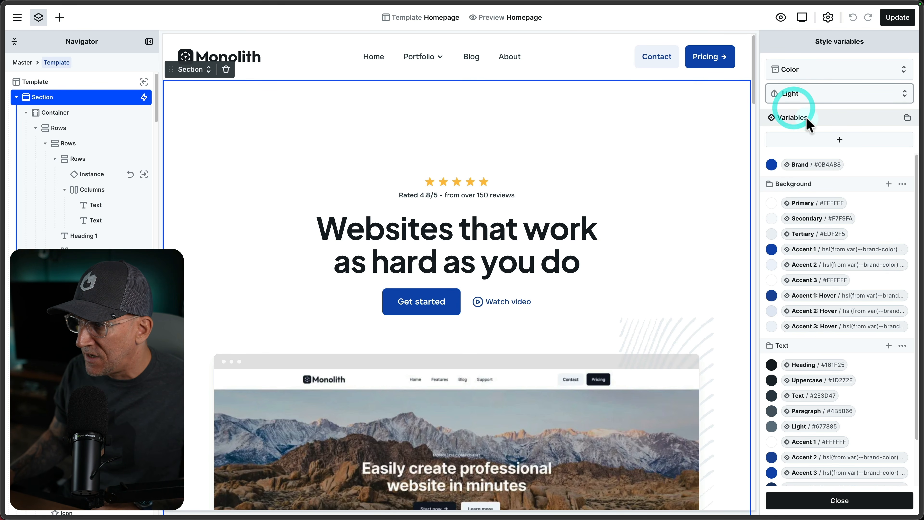
Inspect the Headings variable in the Font family collection, including its font provider options.
left_click(817, 69)
left_click(801, 104)
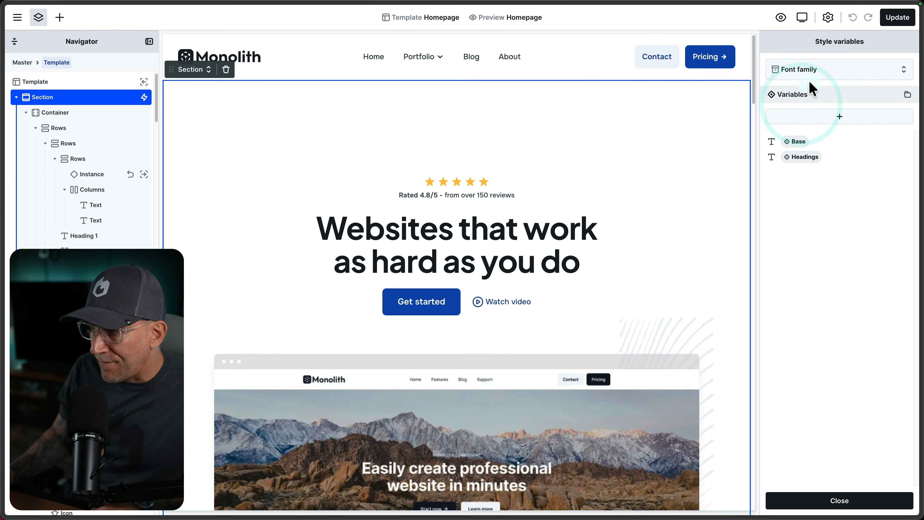
left_click(800, 156)
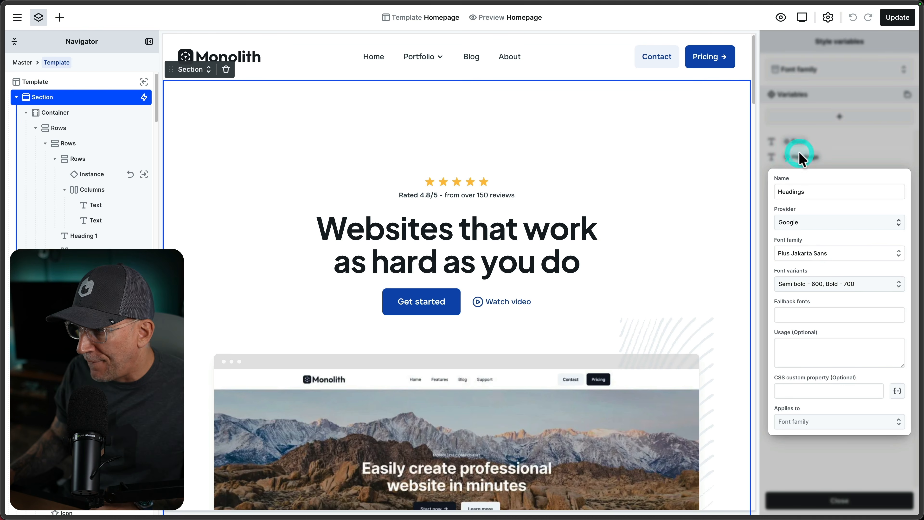
left_click(800, 222)
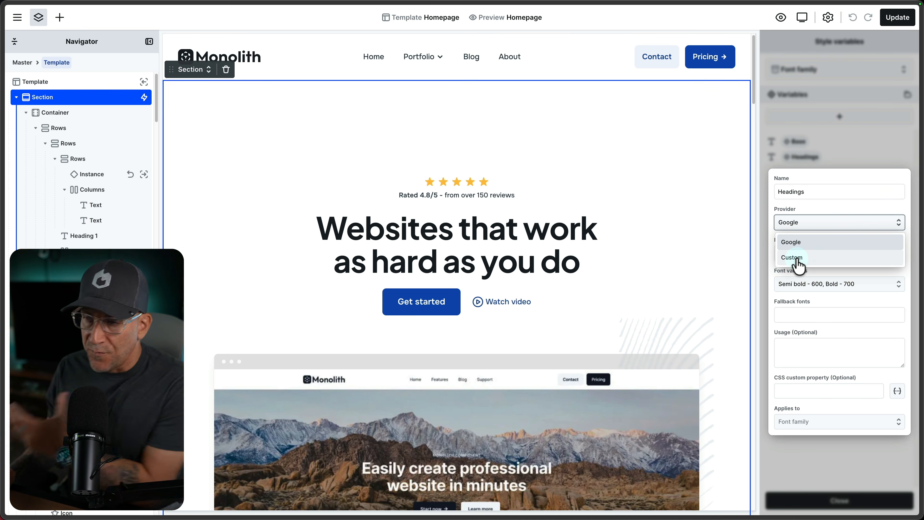
left_click(852, 149)
Open the Typography collection and inspect the 4XL font size variable's value.
left_click(821, 67)
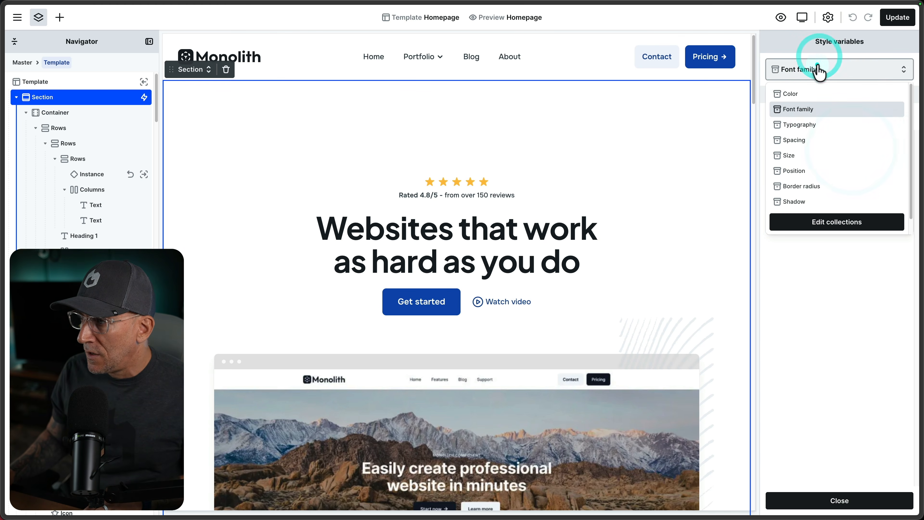
left_click(802, 124)
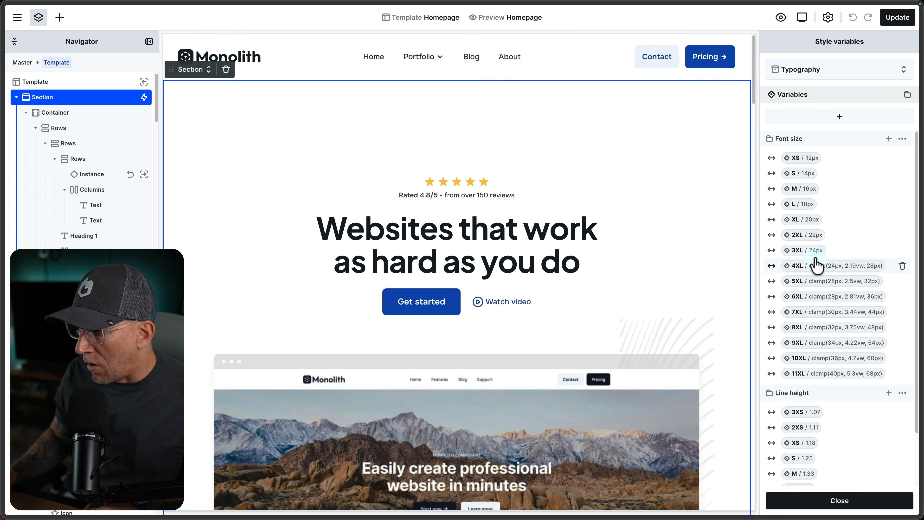
left_click(814, 267)
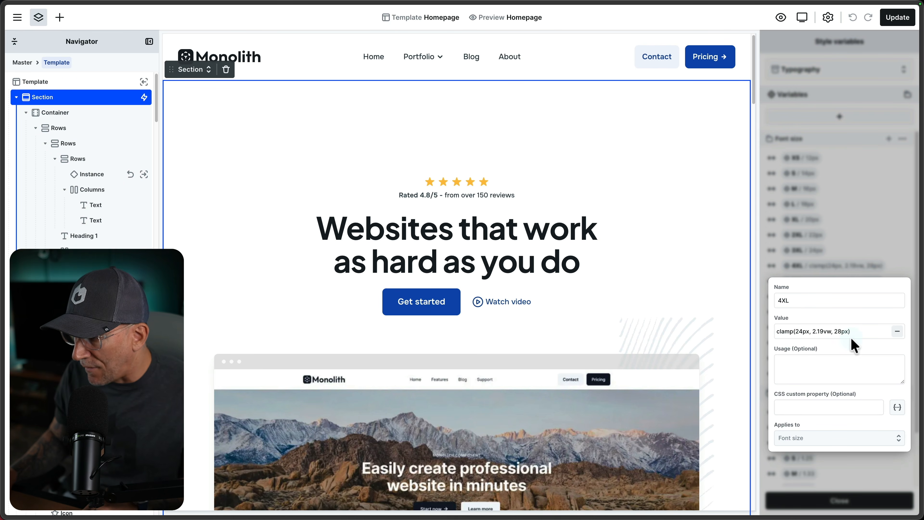
left_click(895, 251)
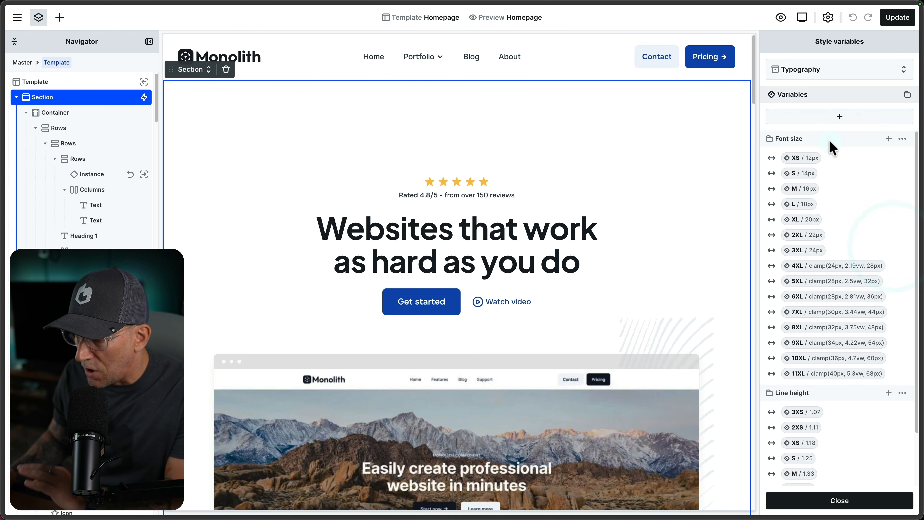
Add a folder named Gaps to the Spacing variable collection.
left_click(820, 73)
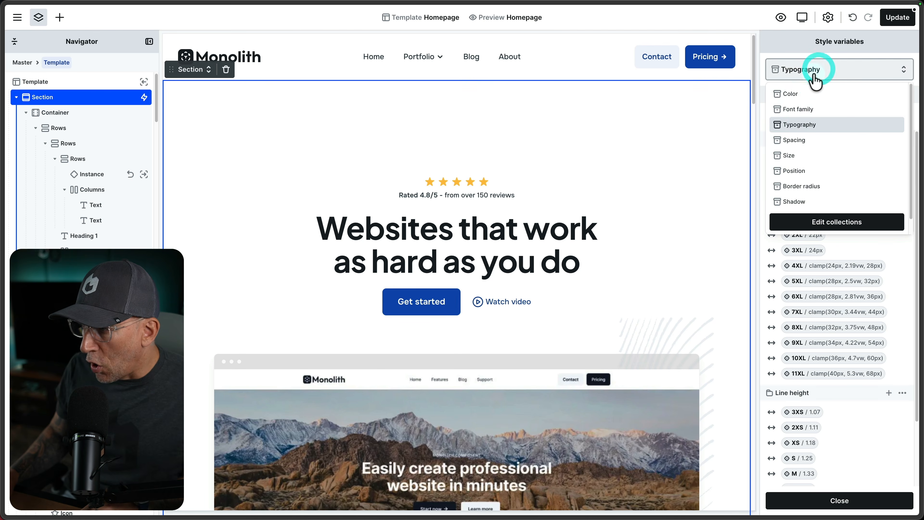
left_click(793, 141)
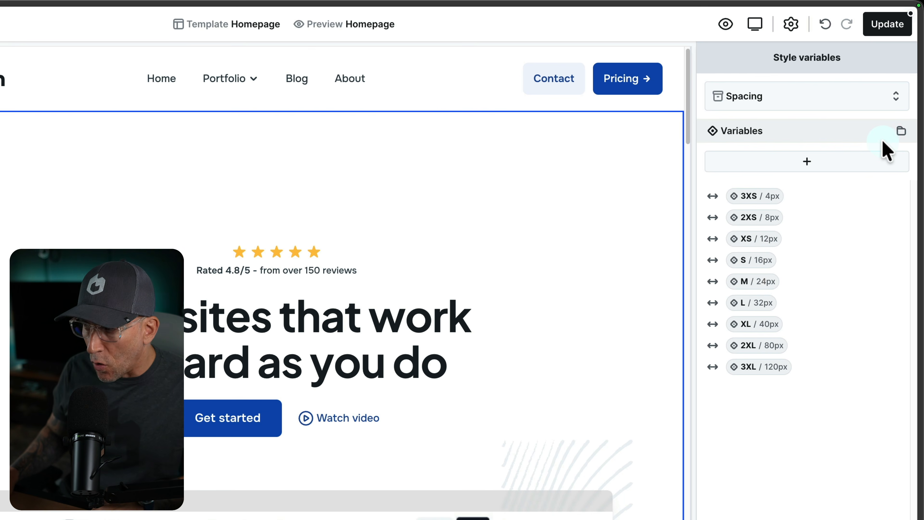
left_click(901, 131)
type("Gaps")
key("Return")
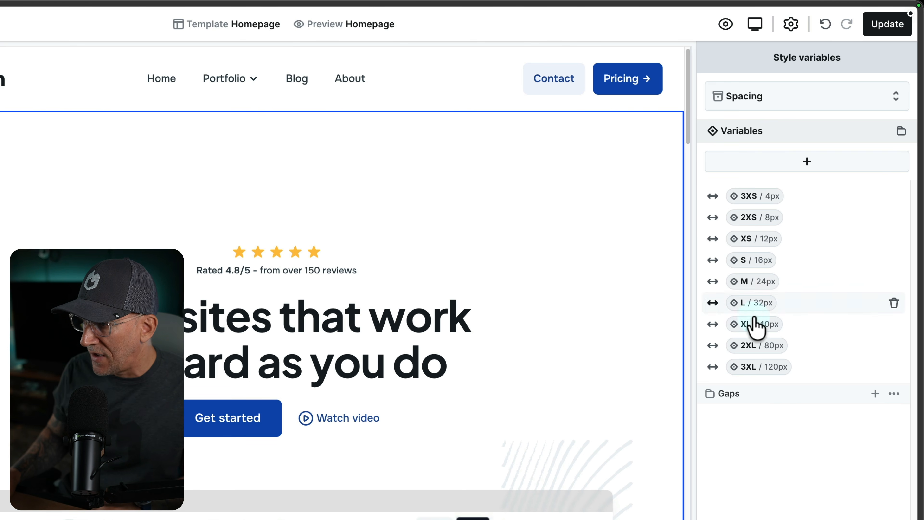
Move all the spacing variables, from 3XL down to 3XS, into the Gaps folder.
left_click_drag(724, 375, 746, 399)
left_click_drag(738, 346, 736, 404)
left_click_drag(731, 330, 721, 406)
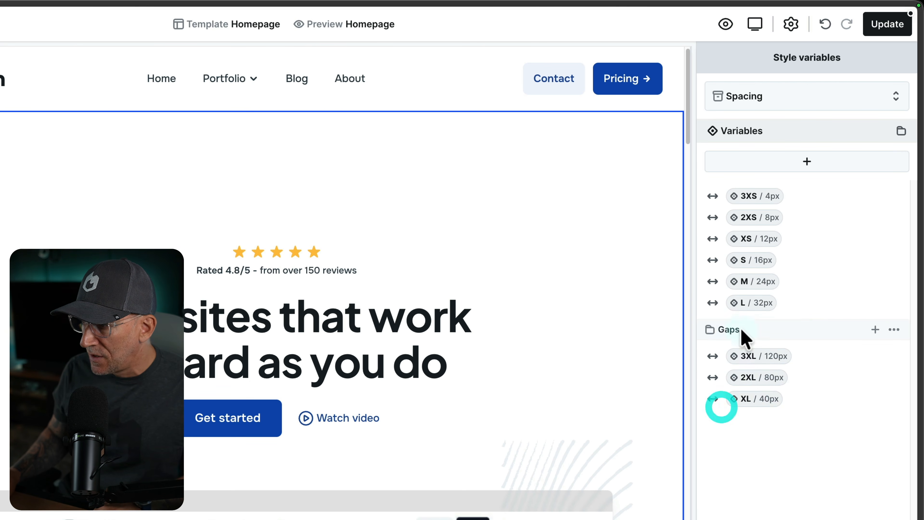
left_click_drag(780, 306, 733, 405)
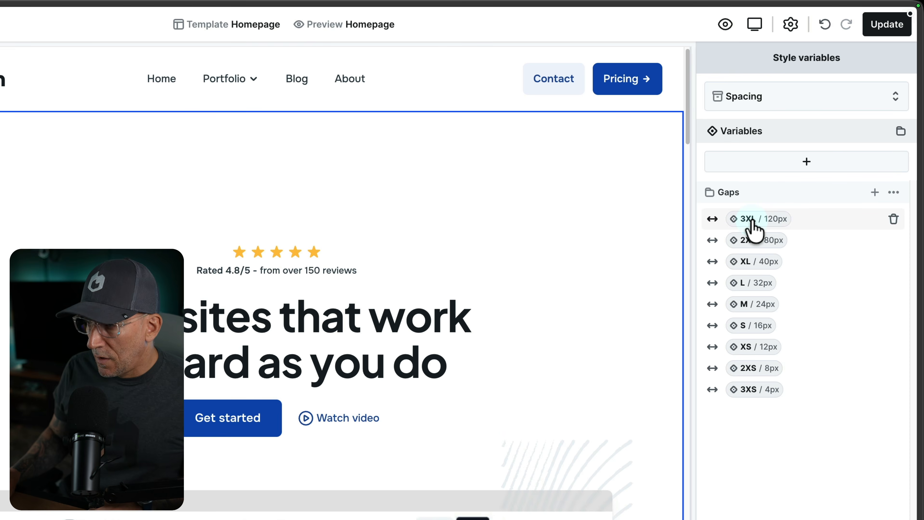
Rename the 3XL spacing variable in the Gaps folder to space-xxxl.
left_click(751, 219)
left_click_drag(748, 268, 720, 267)
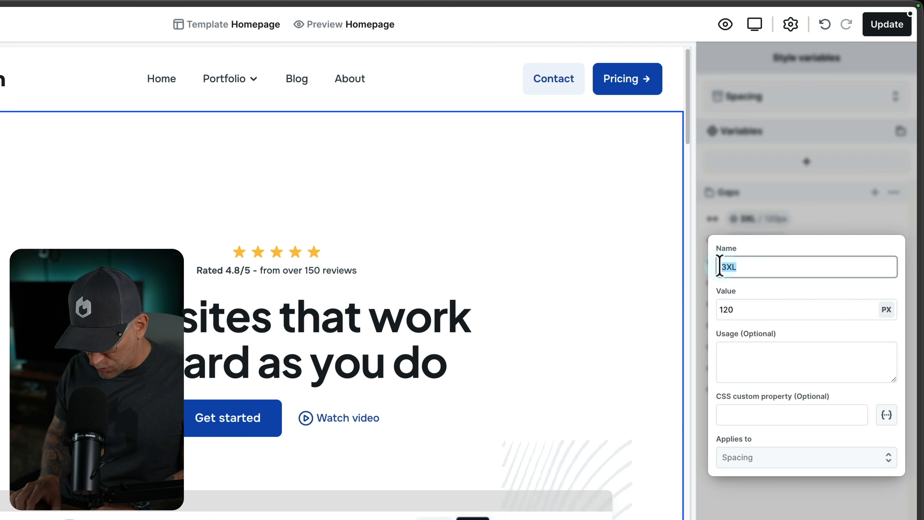
type("space-xxxl")
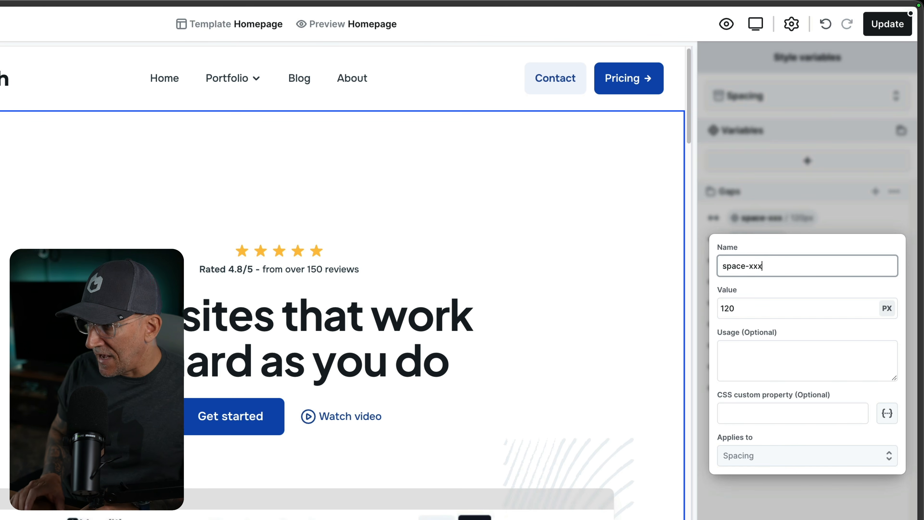
left_click_drag(776, 269, 722, 265)
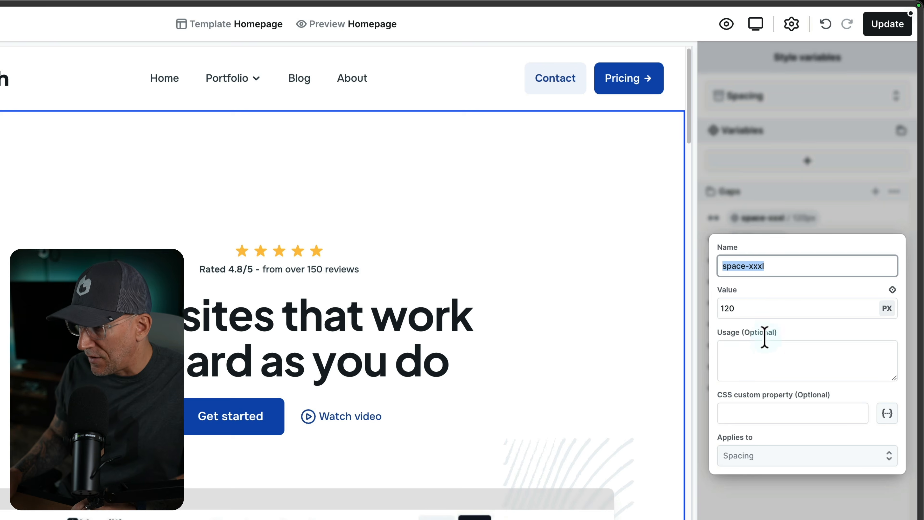
Generate a CSS custom property for the space-xxxl variable and shorten it to --space-xxxl.
left_click(886, 412)
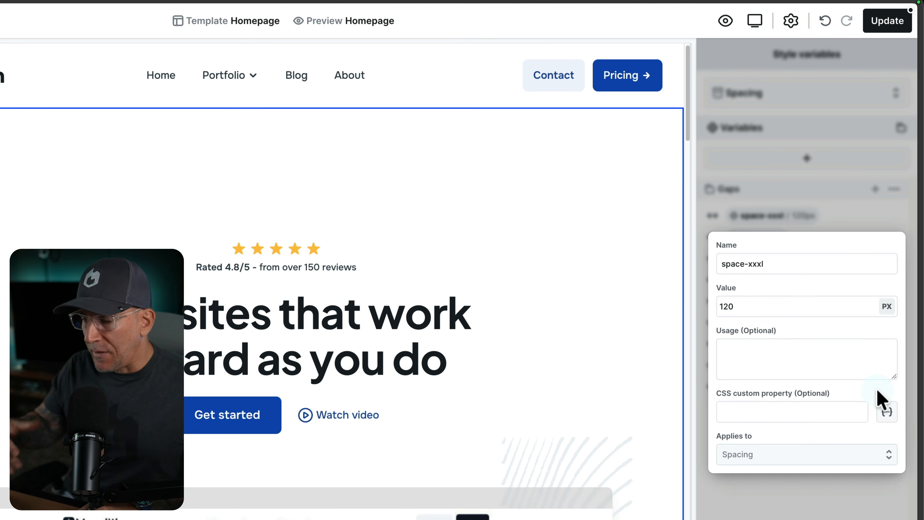
left_click(886, 412)
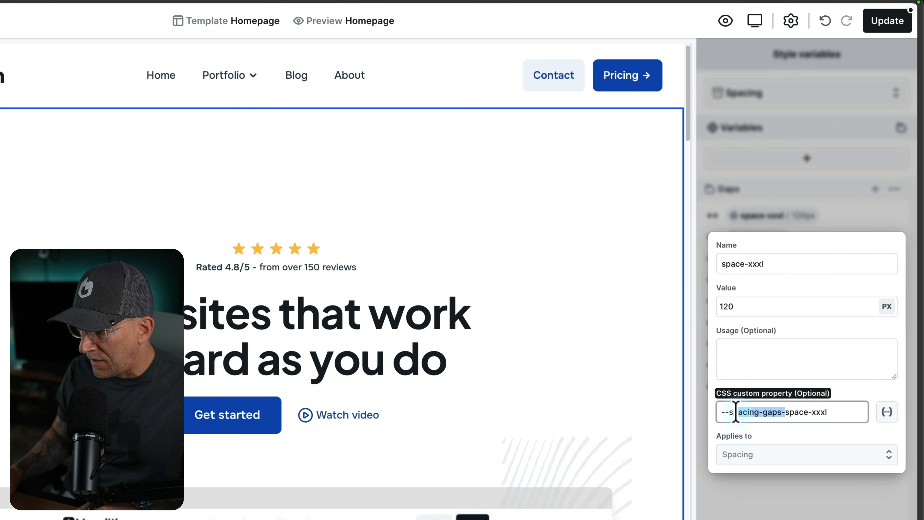
key("BackSpace")
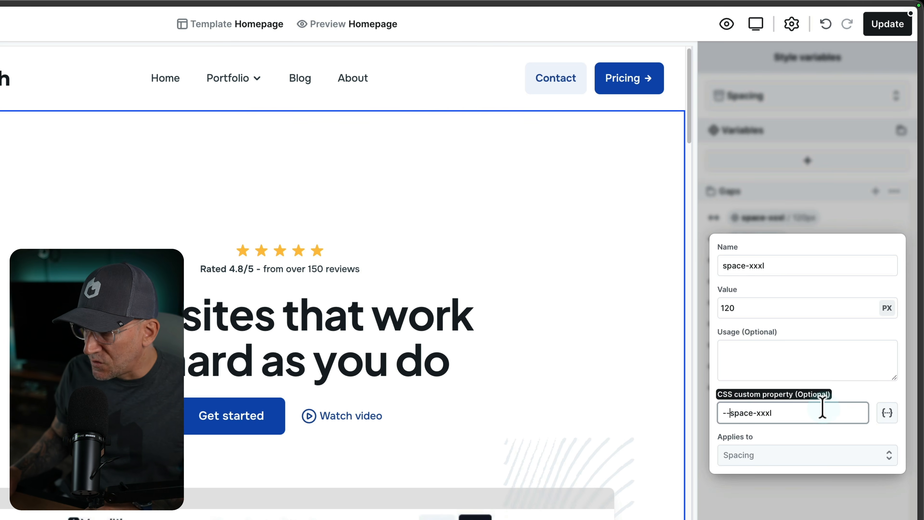
left_click(866, 384)
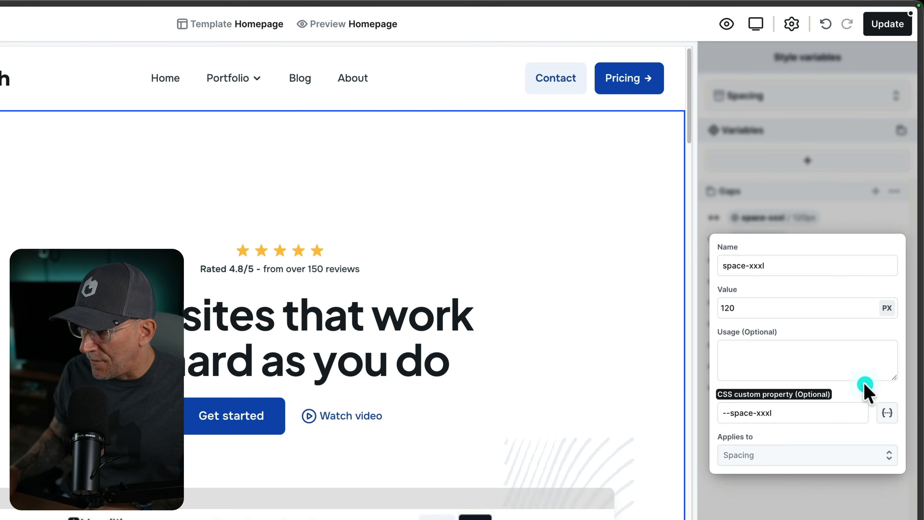
left_click(863, 210)
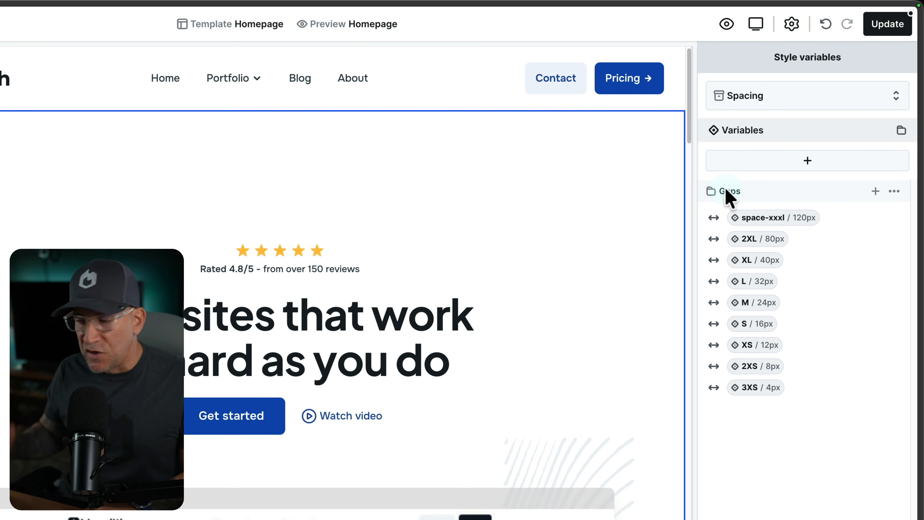
Add a folder named Max Widths to the Spacing variable collection.
left_click(901, 132)
type("Max Widths")
key("Return")
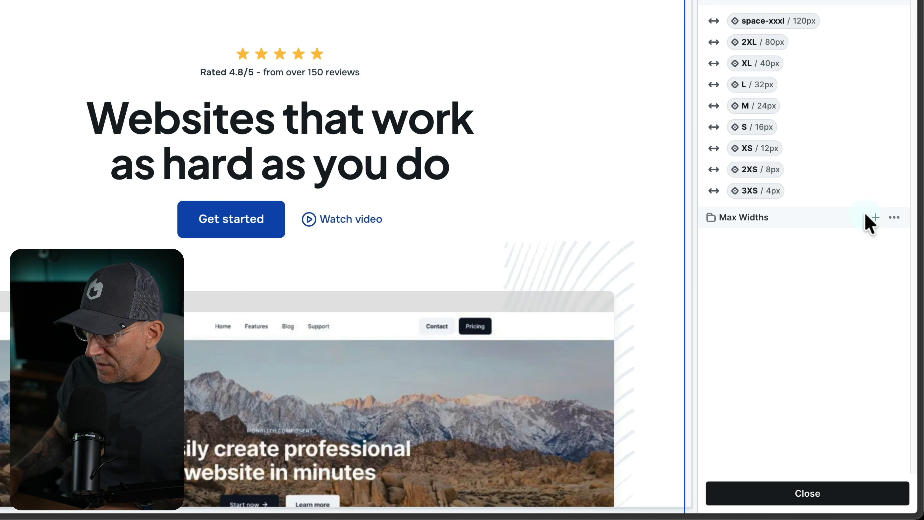
Add a 1000 px variable named max-width-1000 to the Max Widths folder and move that folder above Gaps.
left_click(876, 218)
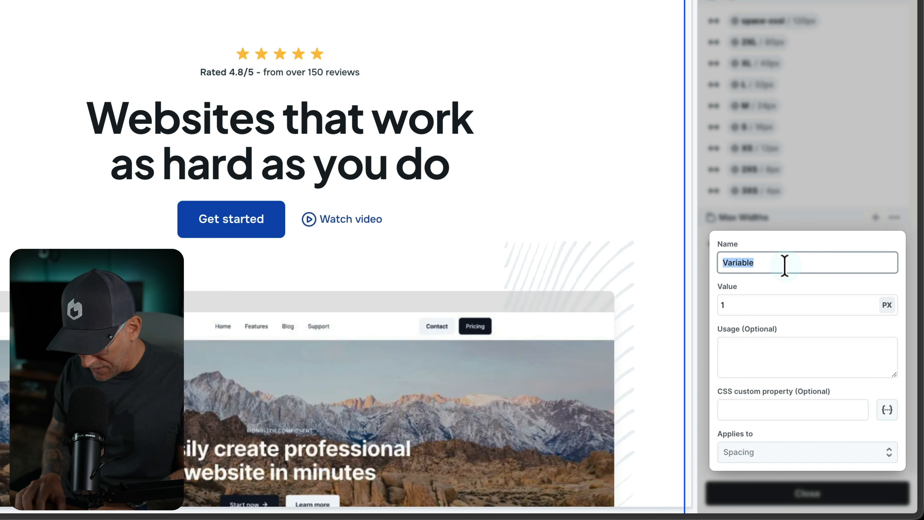
type("max-width-1000")
left_click(730, 305)
double_click(721, 304)
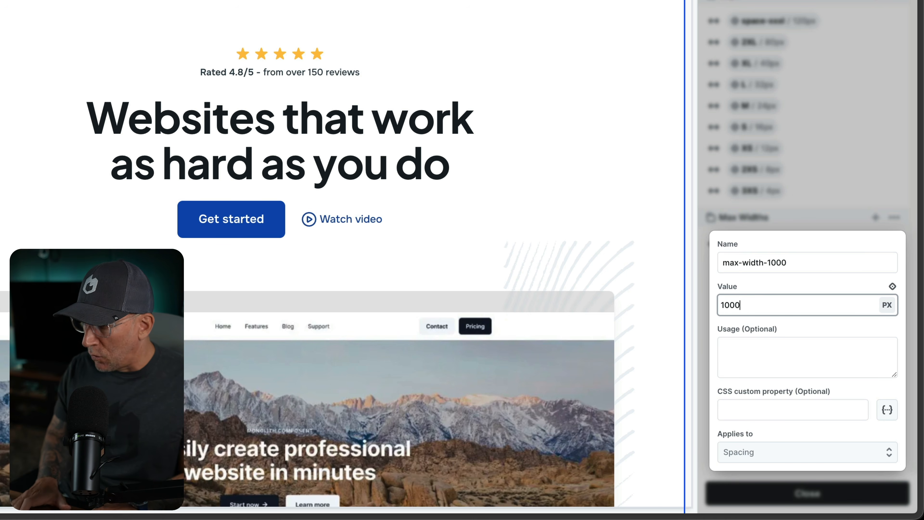
left_click(820, 296)
left_click(888, 306)
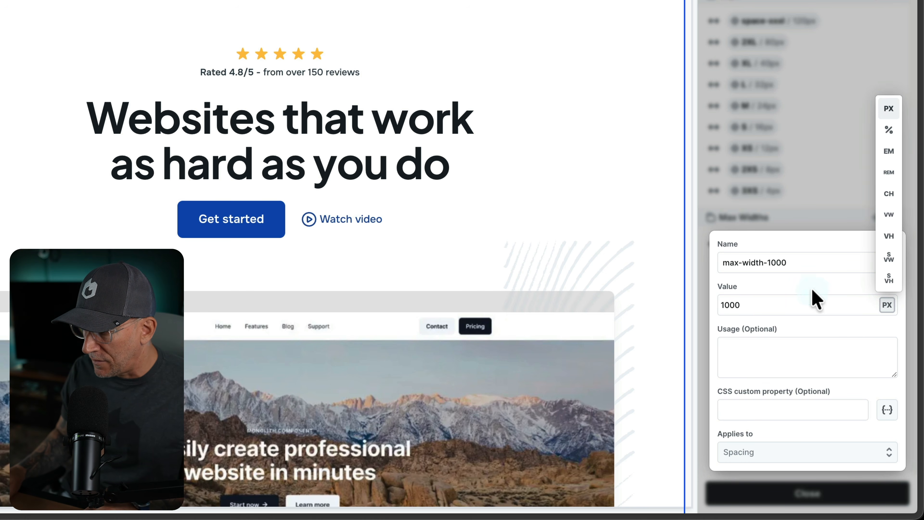
left_click(812, 276)
double_click(887, 408)
key("Escape")
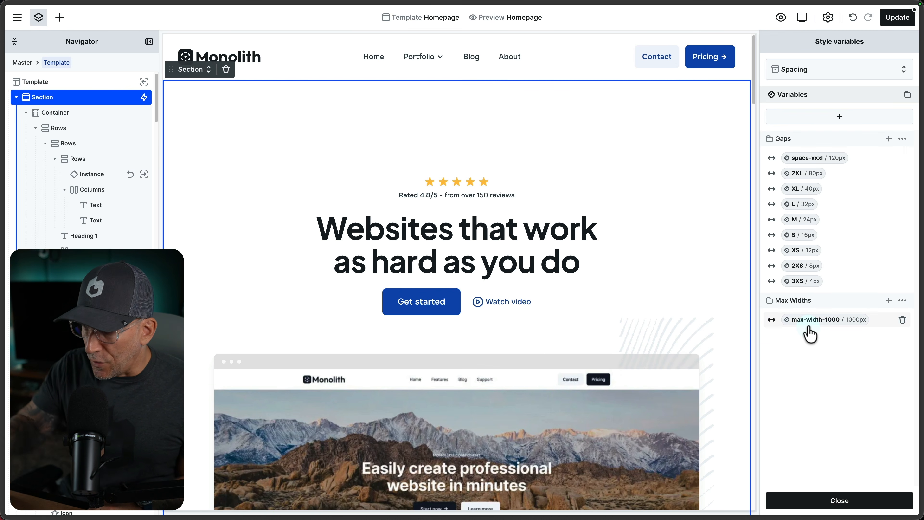
left_click_drag(791, 302, 806, 114)
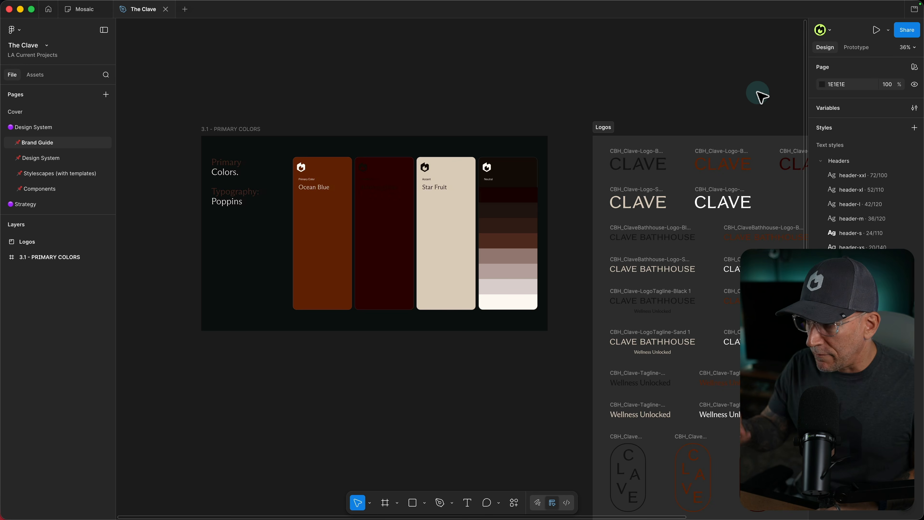
Switch to The Clave file in Figma and review its Content Width and Gaps variable collections.
left_click(914, 108)
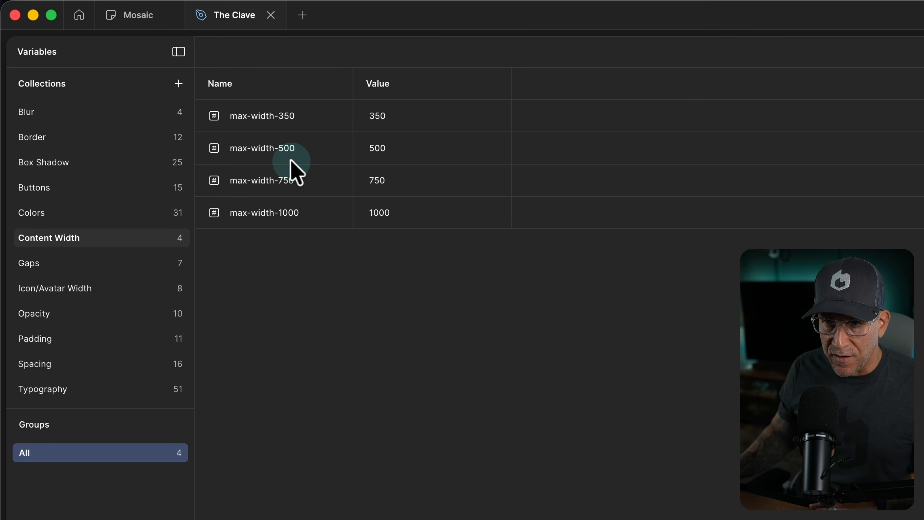
left_click(32, 263)
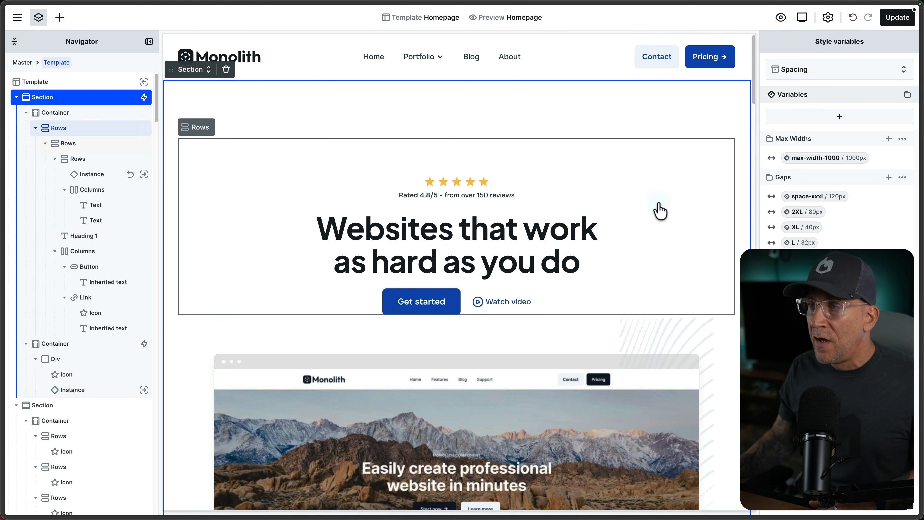
Select the hero's Heading 1 and inspect the Typography font size variables available for its size.
left_click(510, 245)
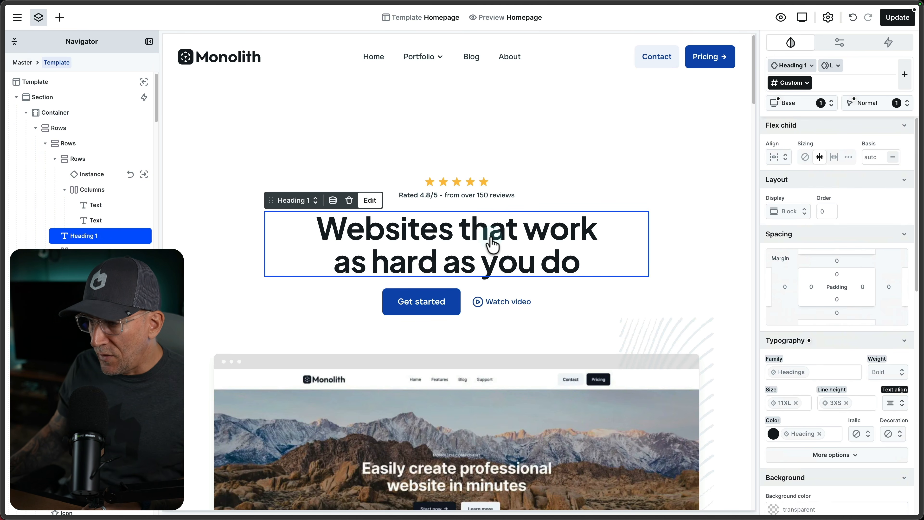
scroll(763, 280, "down", 4)
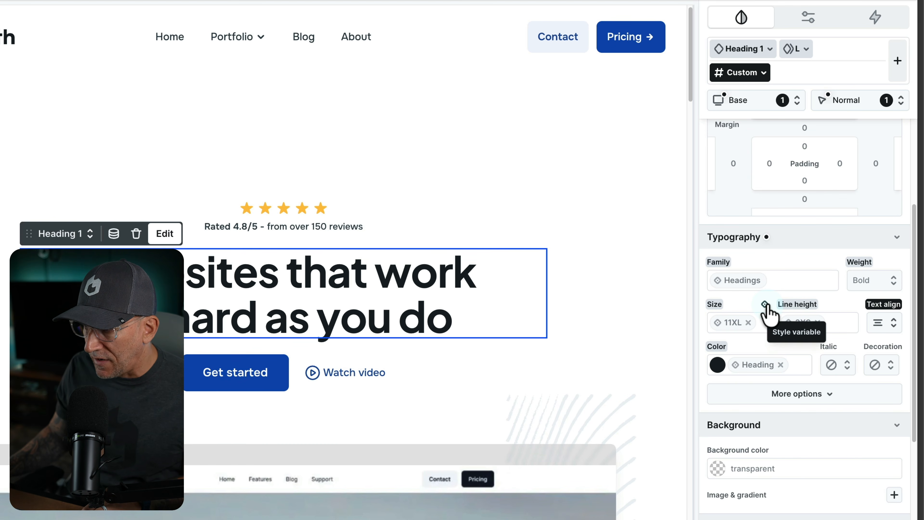
left_click(765, 306)
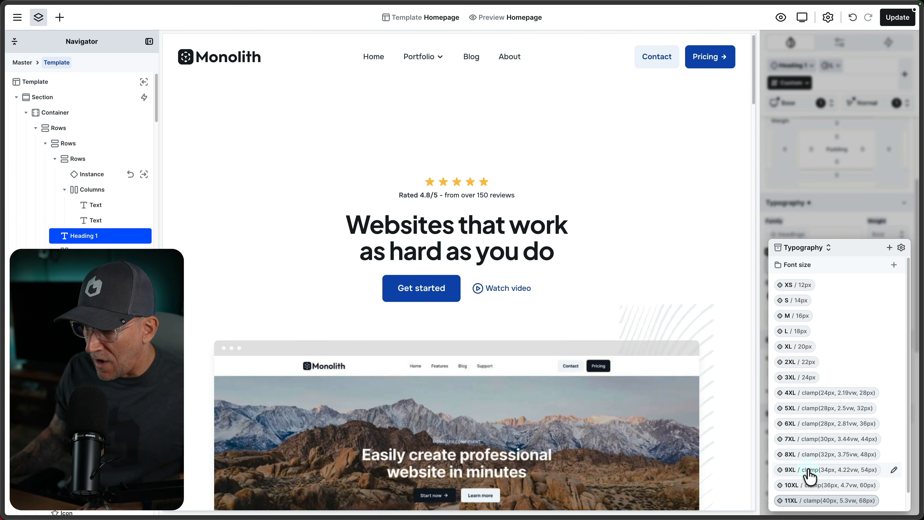
left_click(808, 217)
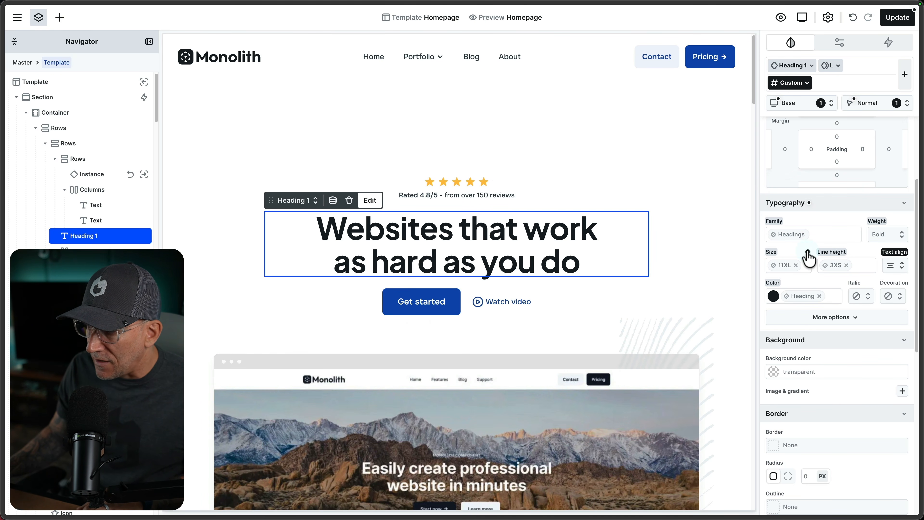
left_click(808, 258)
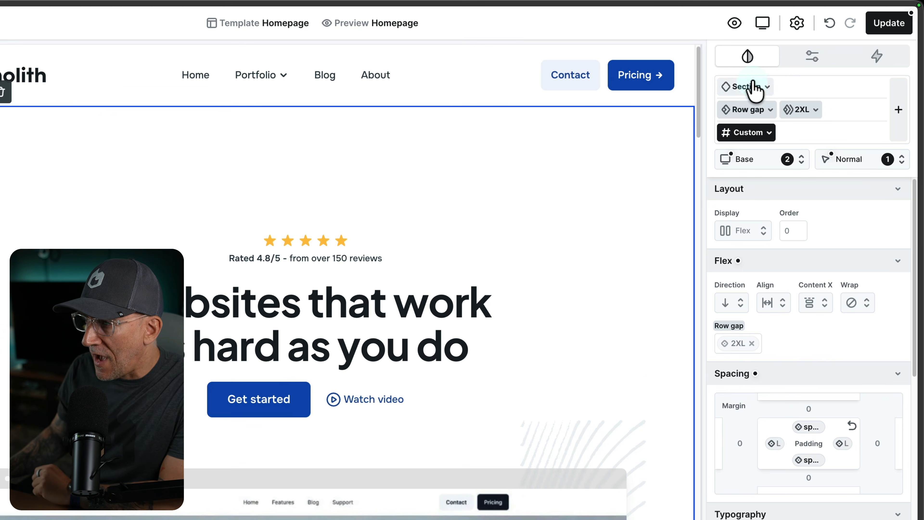
Inspect the element sub classes available for the hero Section.
left_click(807, 87)
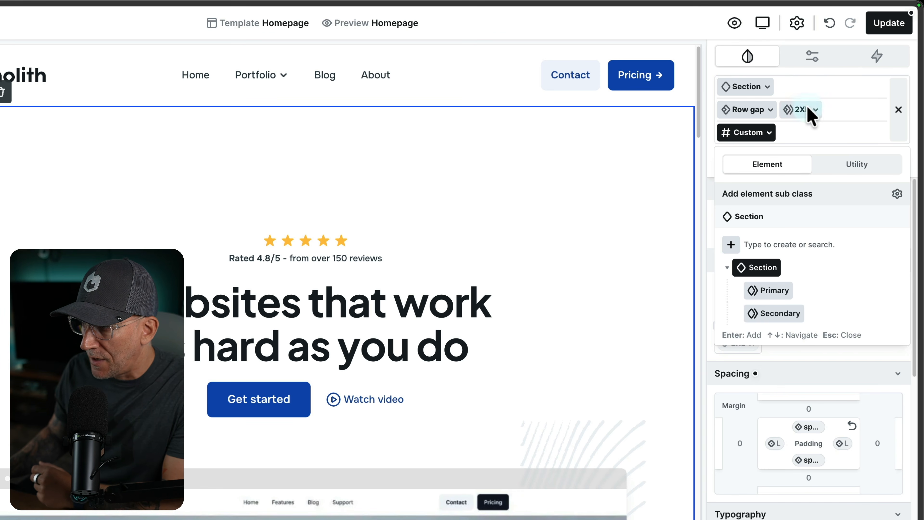
left_click(855, 118)
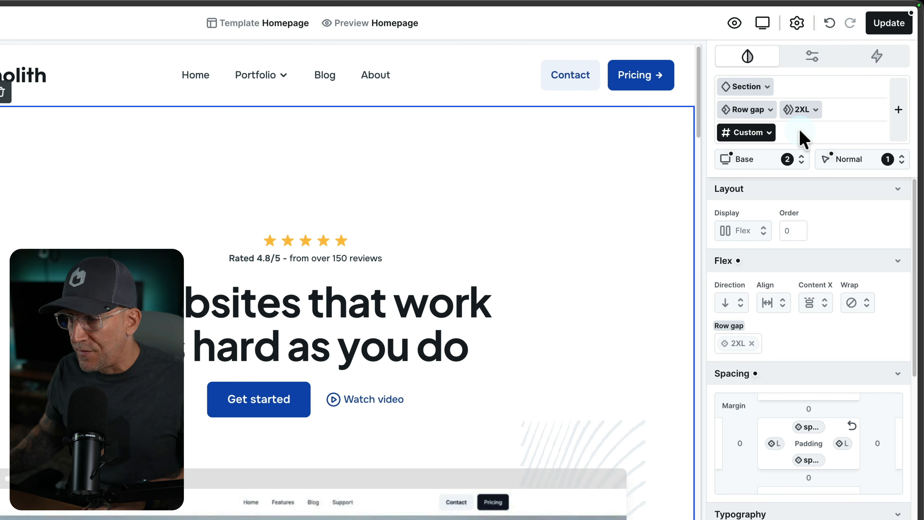
left_click(803, 89)
left_click(835, 86)
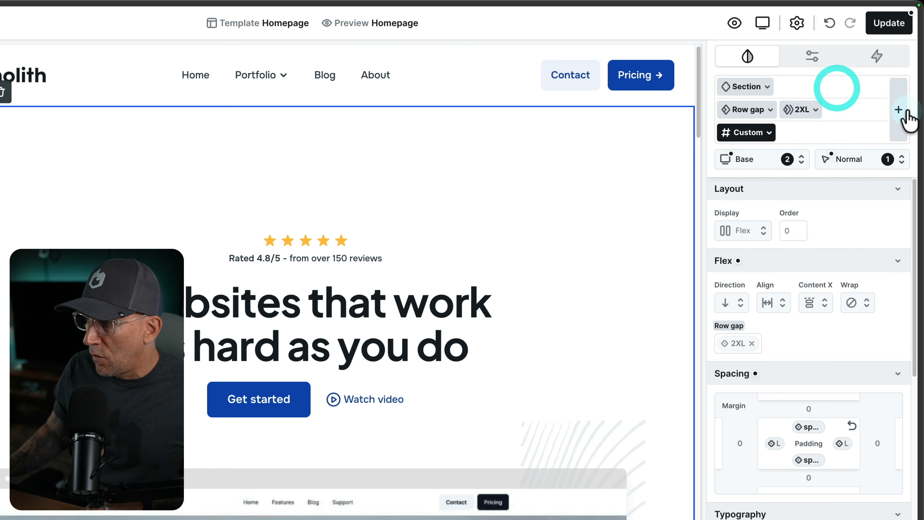
left_click(901, 116)
left_click(594, 272)
Create an element sub class named card on the Rows element that holds the Web design service.
scroll(594, 279, "down", 5)
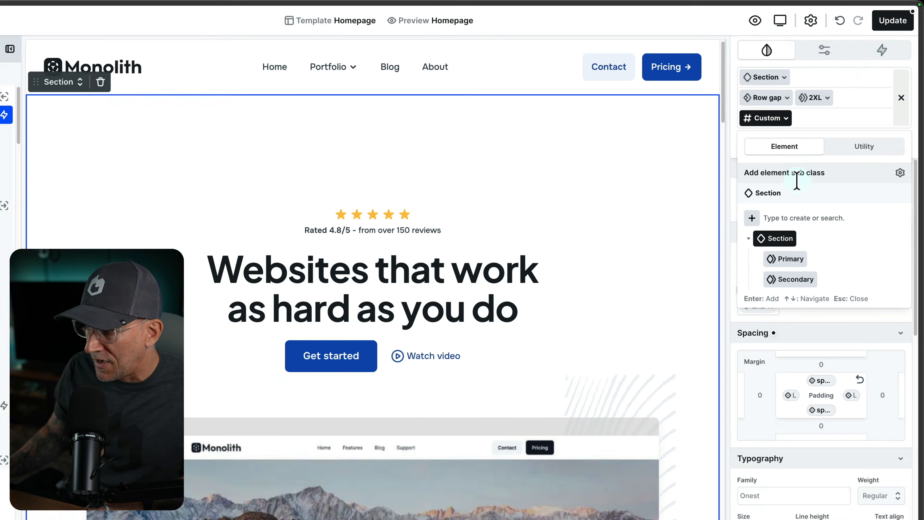
scroll(674, 211, "down", 10)
scroll(611, 210, "up", 5)
left_click(214, 203)
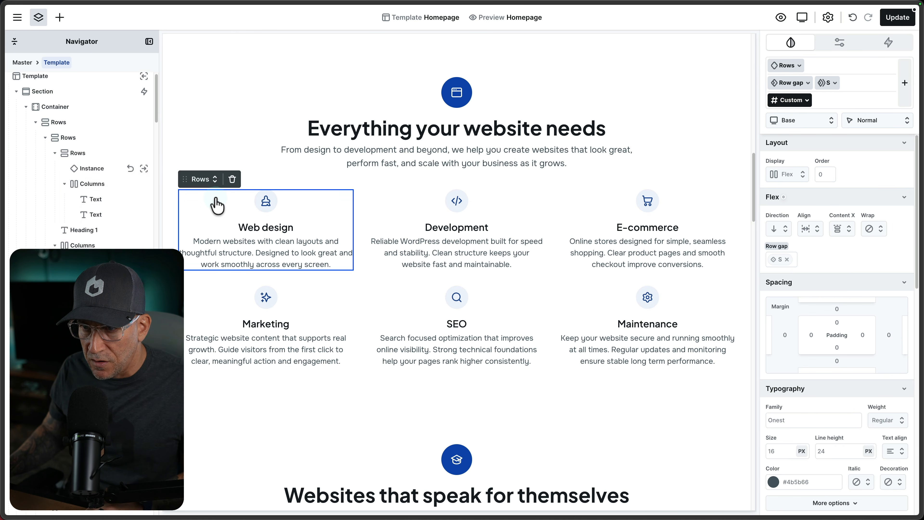
left_click(906, 83)
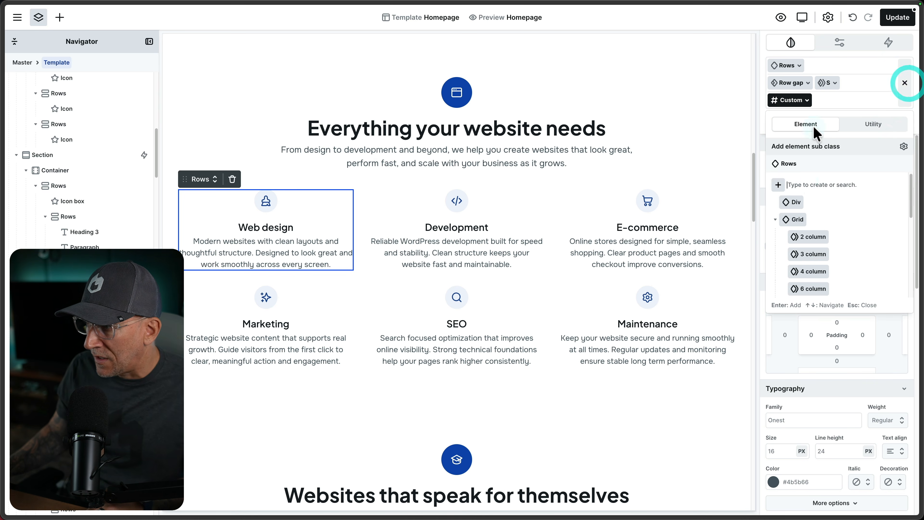
left_click(807, 183)
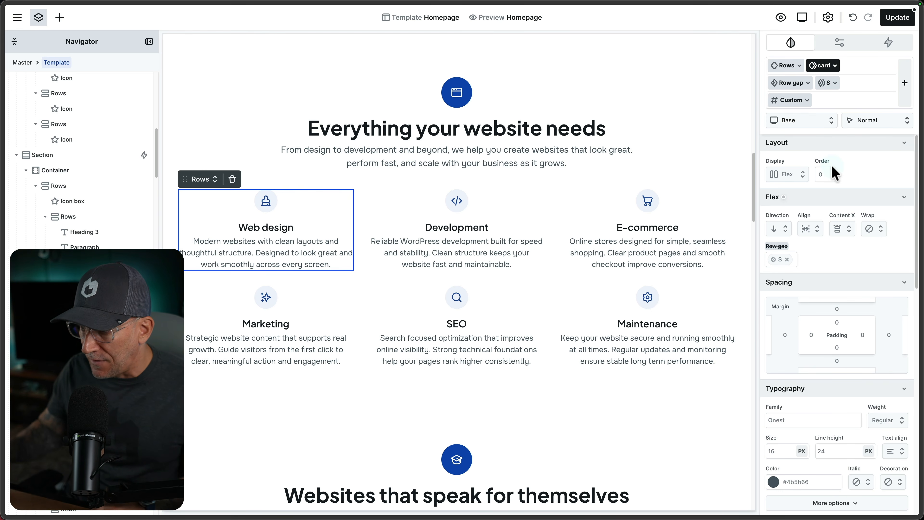
Link the card class's top and bottom padding and set both to the XS spacing variable.
scroll(847, 299, "down", 3)
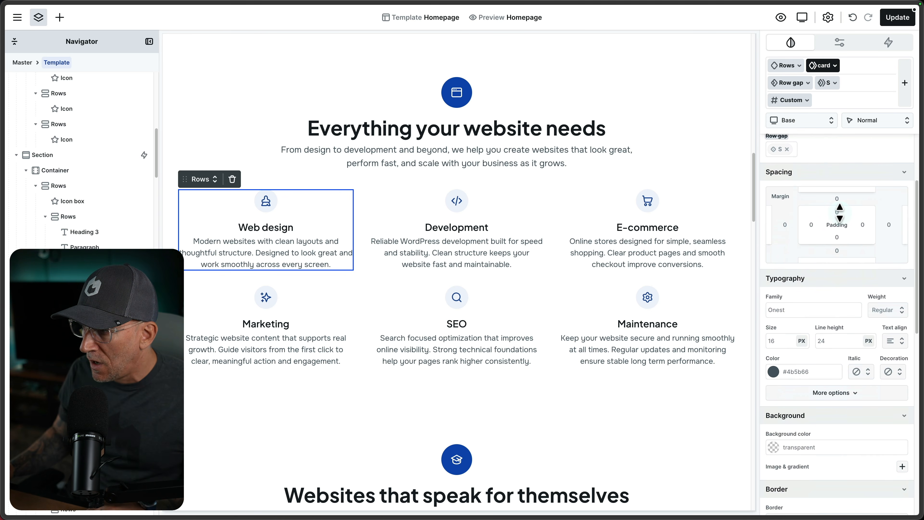
left_click(839, 213)
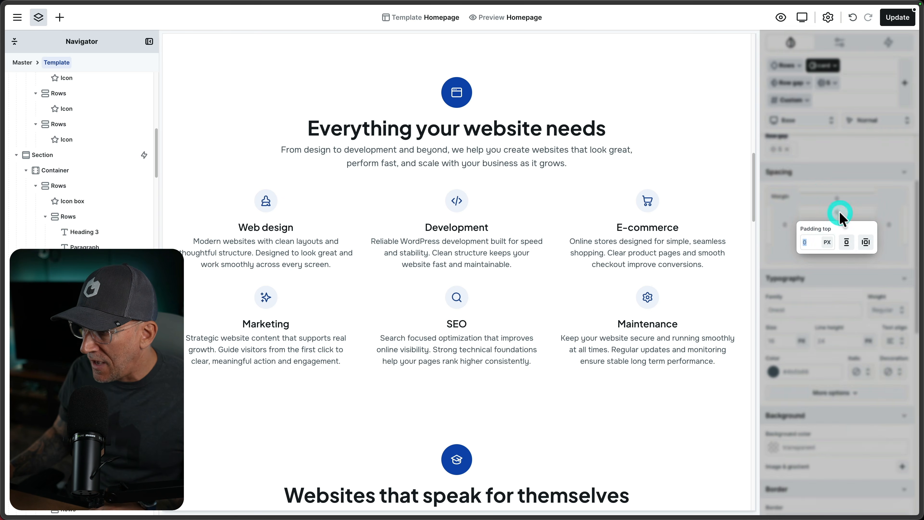
left_click(847, 241)
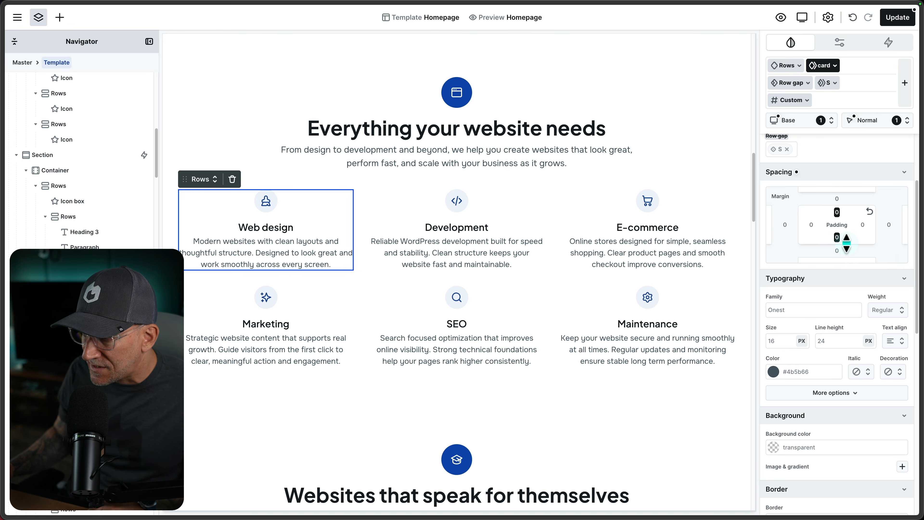
left_click(837, 212)
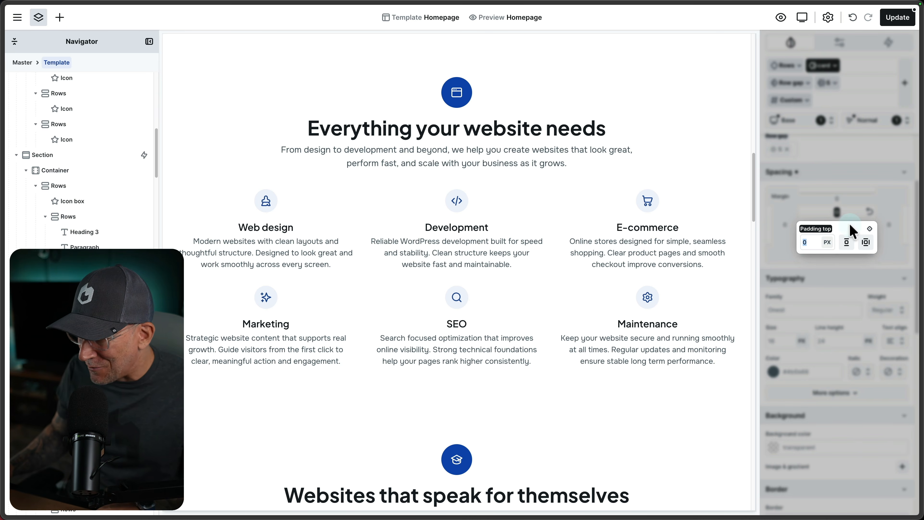
left_click(869, 233)
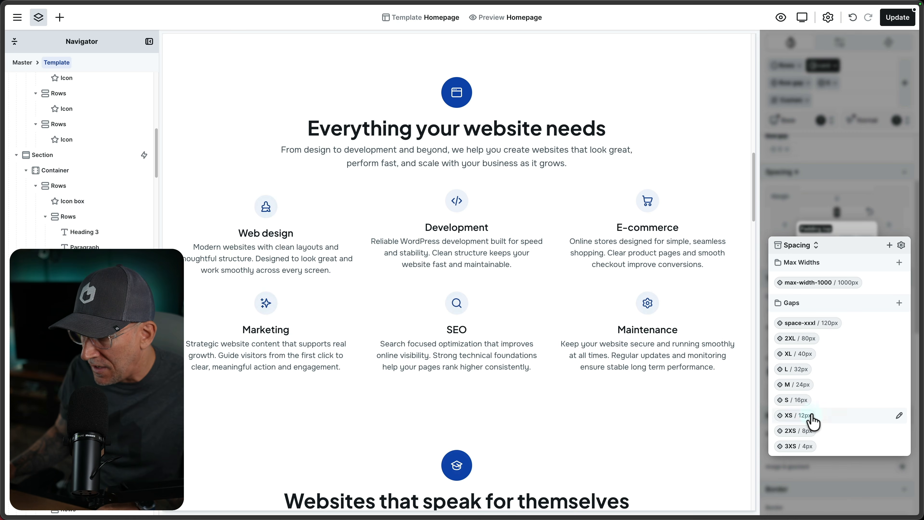
left_click(797, 415)
left_click(866, 243)
left_click(839, 235)
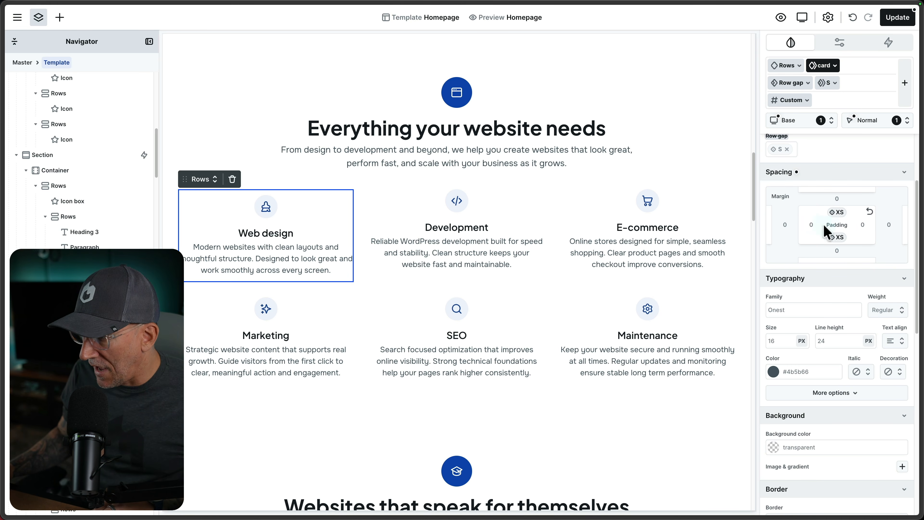
Link the card class's left and right padding and set both to the XS spacing variable.
left_click(811, 227)
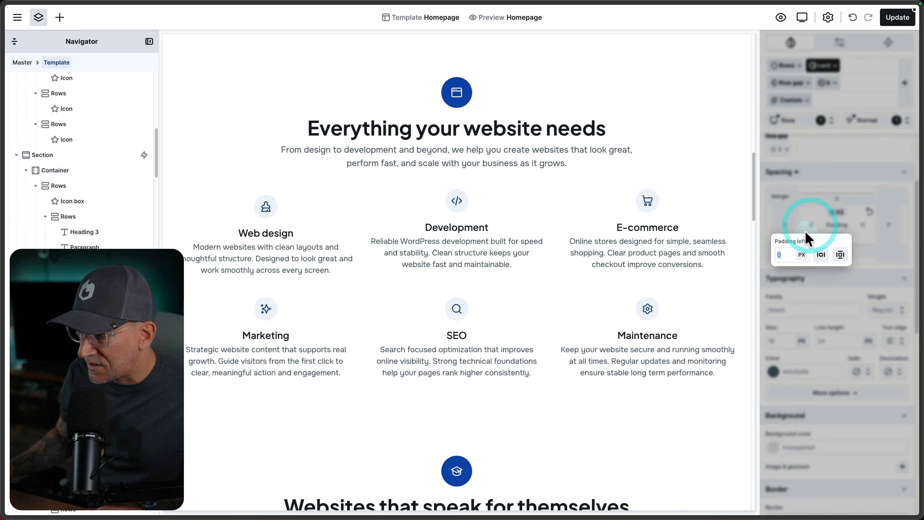
left_click(823, 255)
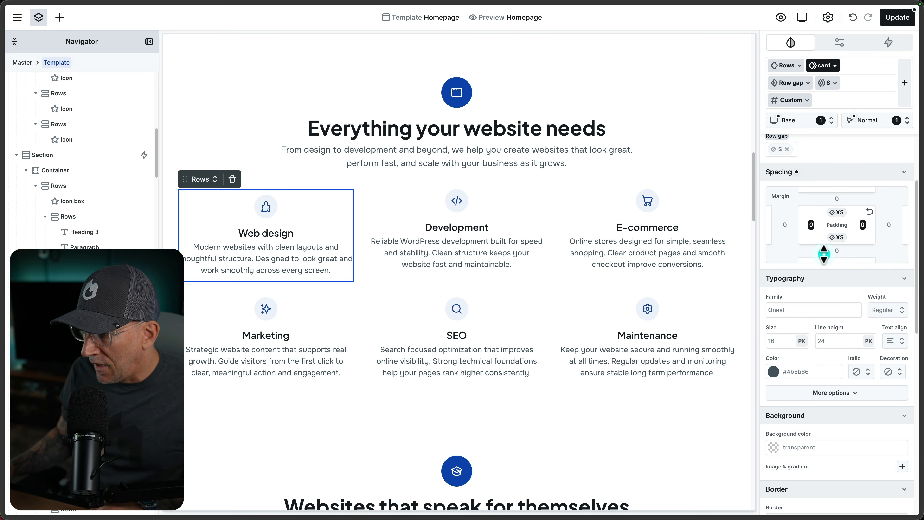
left_click(810, 225)
left_click(844, 241)
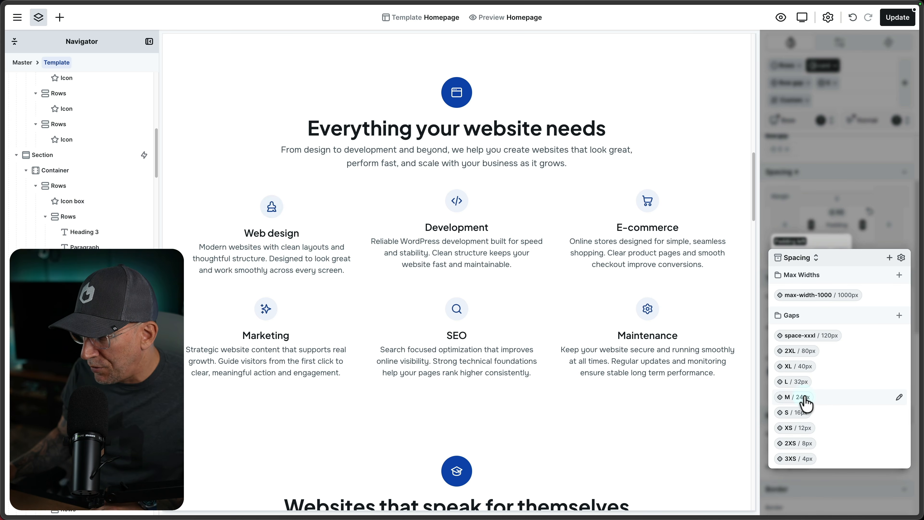
left_click(801, 433)
left_click(823, 241)
Collapse the Spacing and Typography settings and set the card class's background color to the Tertiary color variable.
left_click(846, 172)
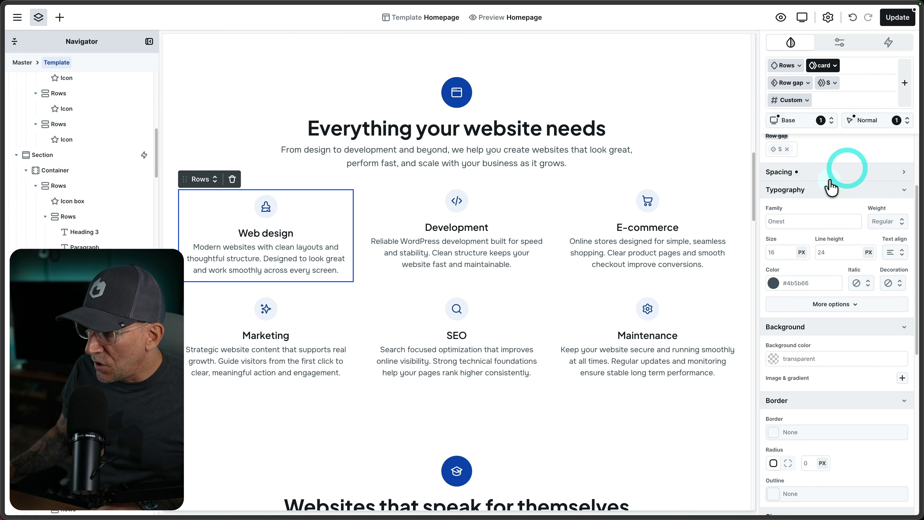
left_click(827, 189)
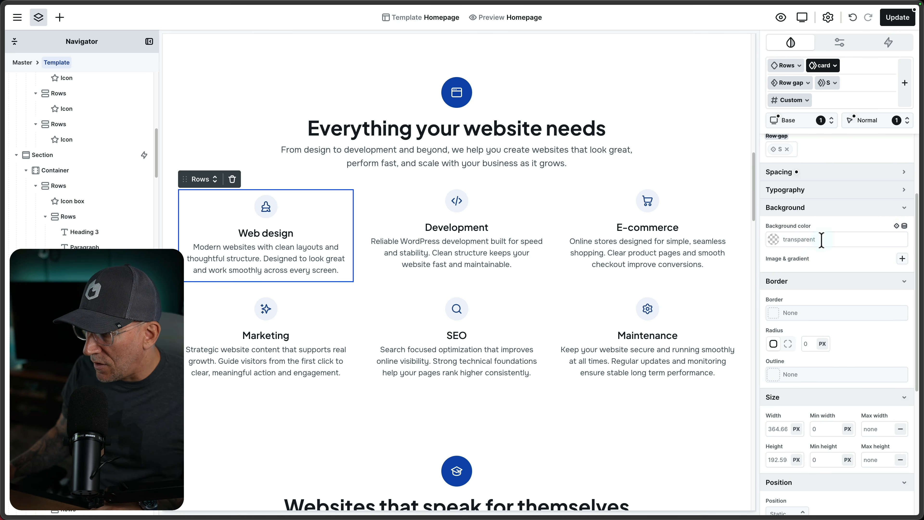
left_click(891, 227)
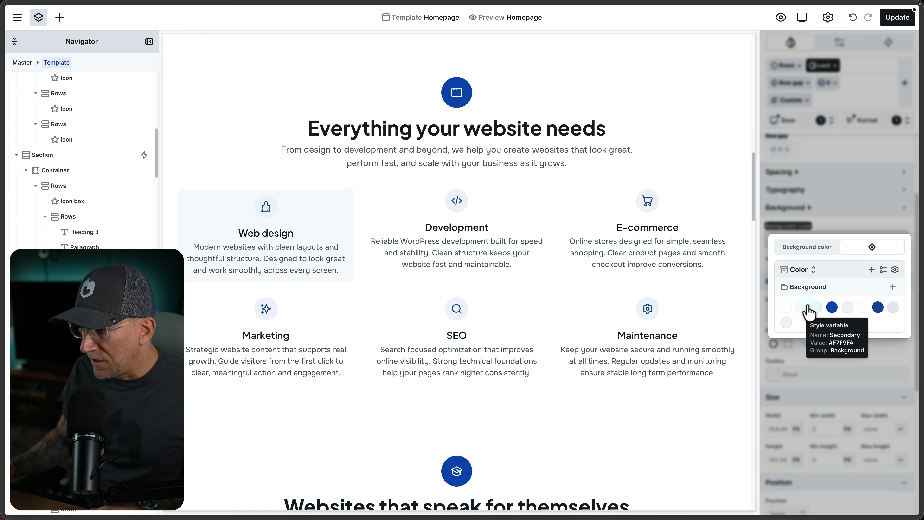
left_click(817, 308)
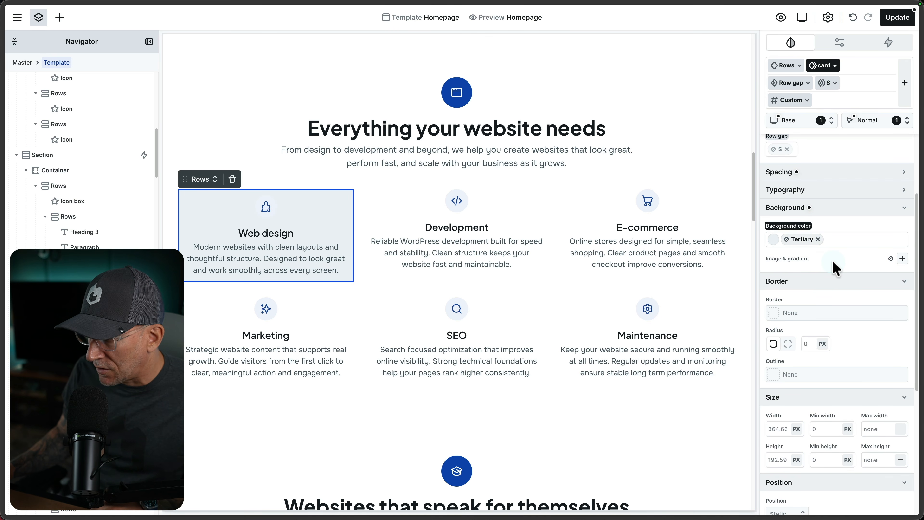
Set the card class's border radius to the S variable (8px).
scroll(829, 300, "down", 1)
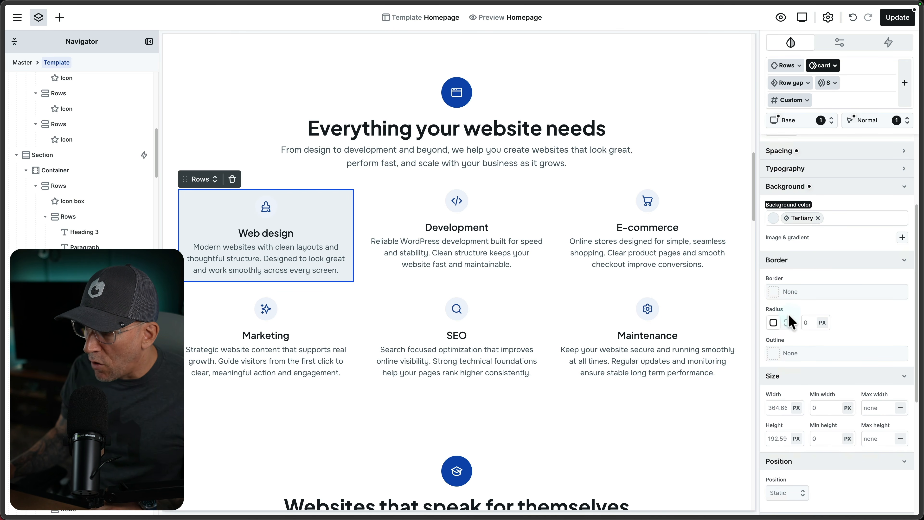
left_click(826, 309)
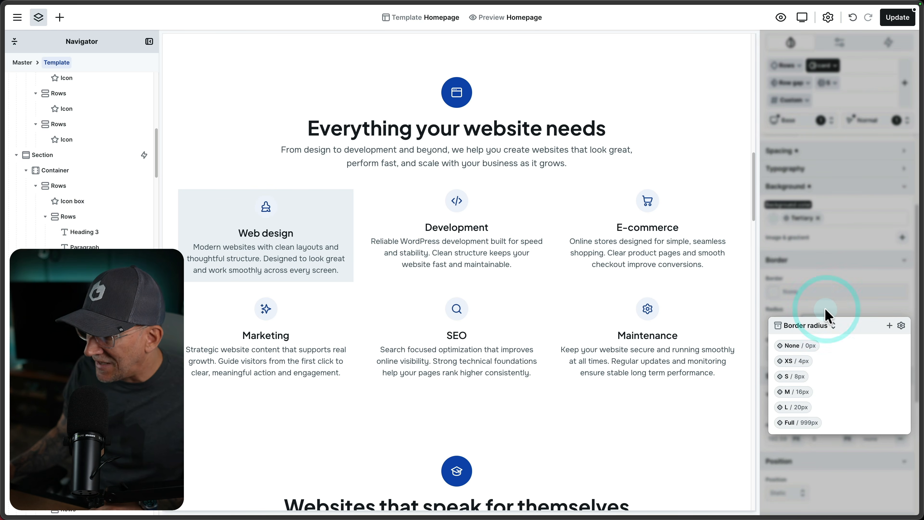
left_click(795, 376)
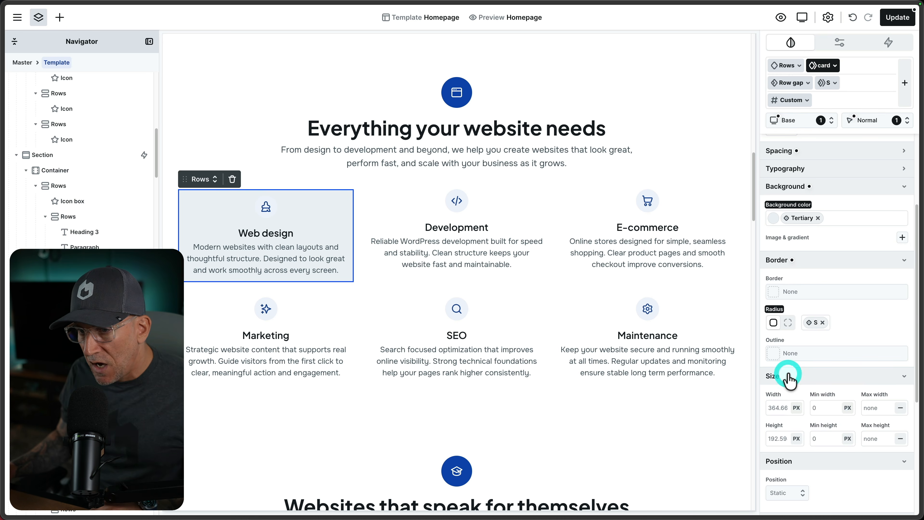
Give the card class a 1 px solid outline using the Primary border color variable.
scroll(846, 313, "down", 2)
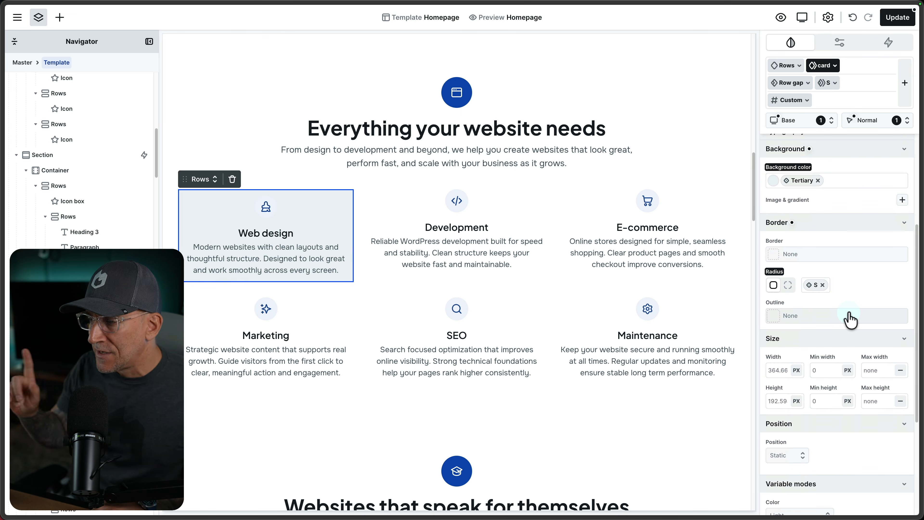
scroll(855, 291, "down", 1)
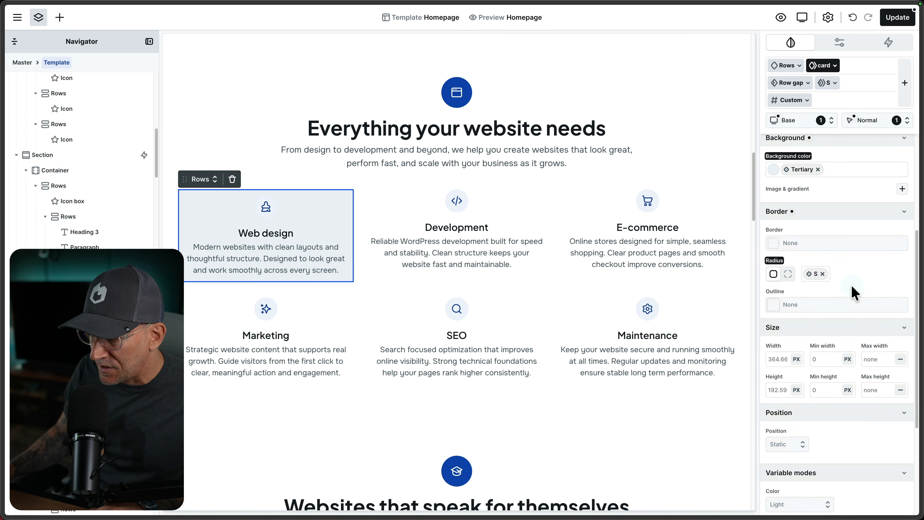
left_click(771, 309)
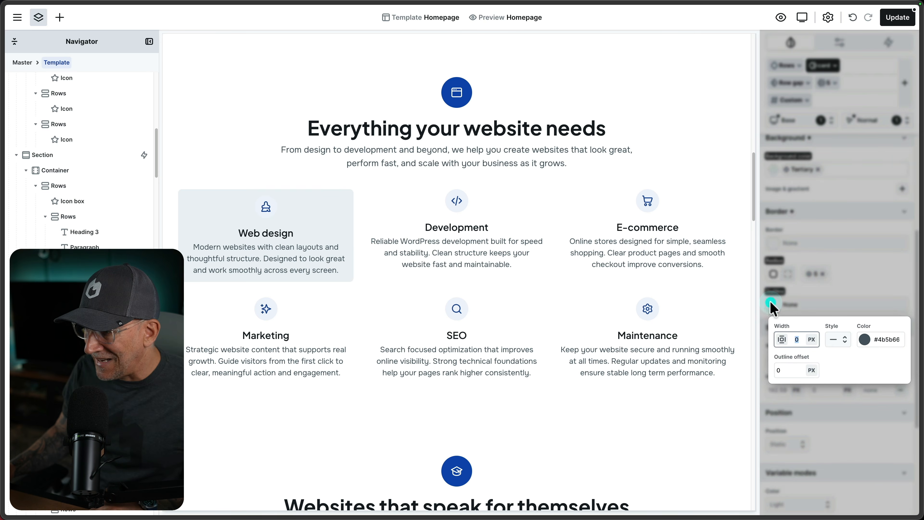
left_click(902, 326)
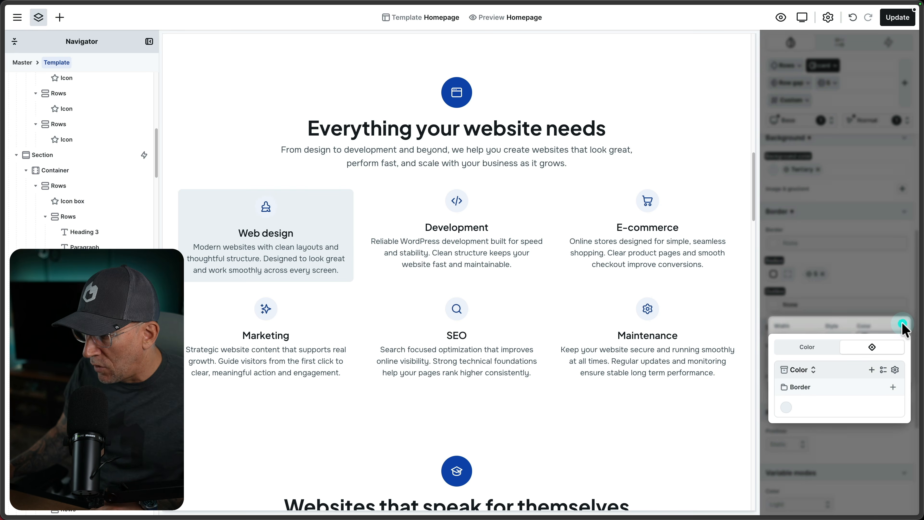
left_click(786, 408)
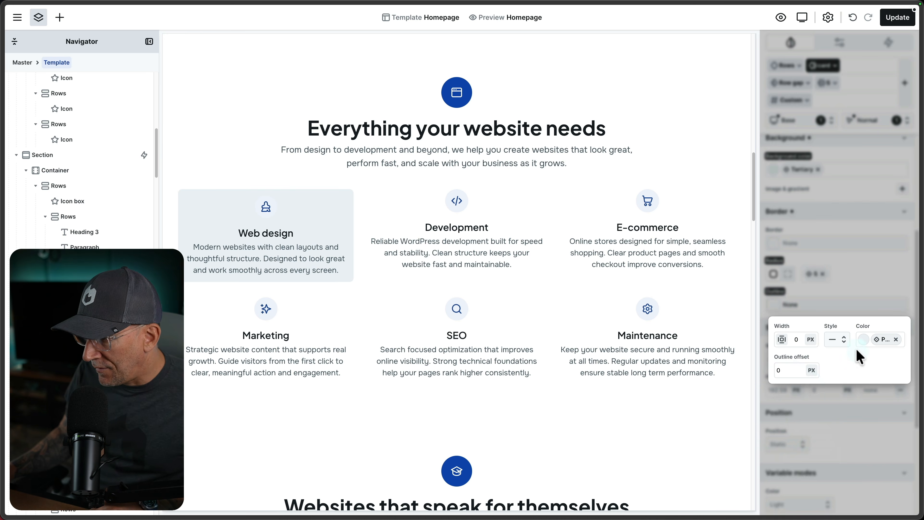
left_click(797, 342)
type("1")
left_click(831, 297)
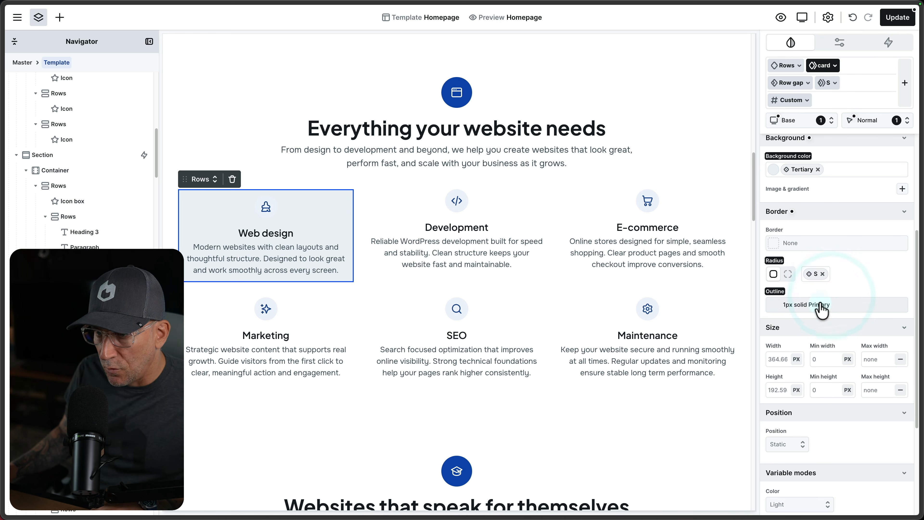
left_click(850, 281)
Apply the existing card sub class to the Rows element that holds the Development service.
left_click(337, 291)
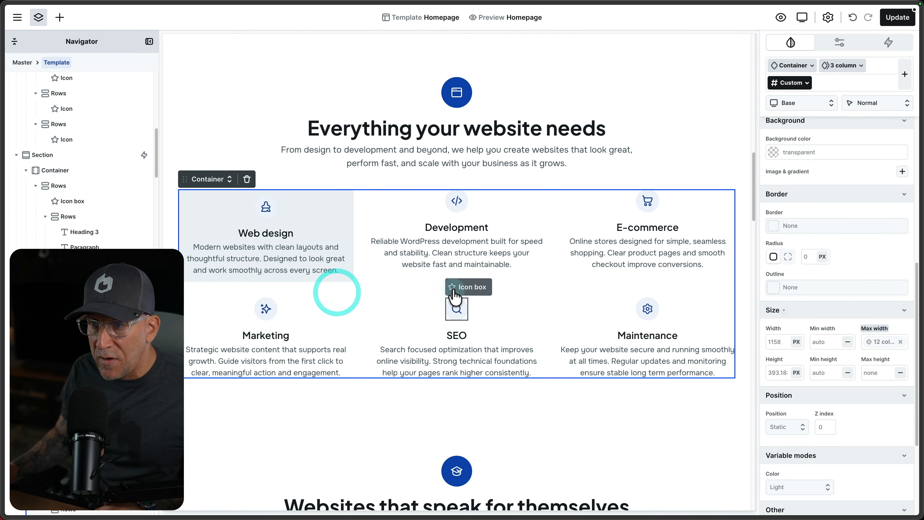
left_click(388, 200)
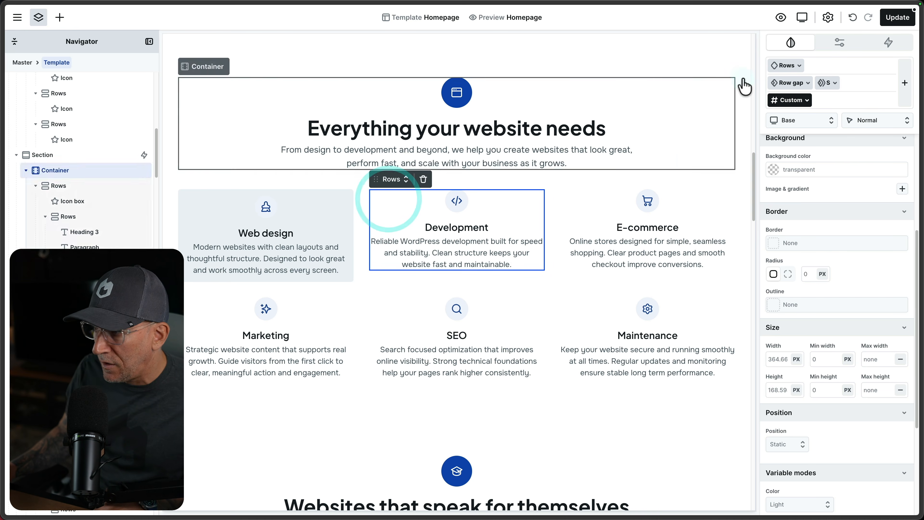
left_click(838, 64)
type("card")
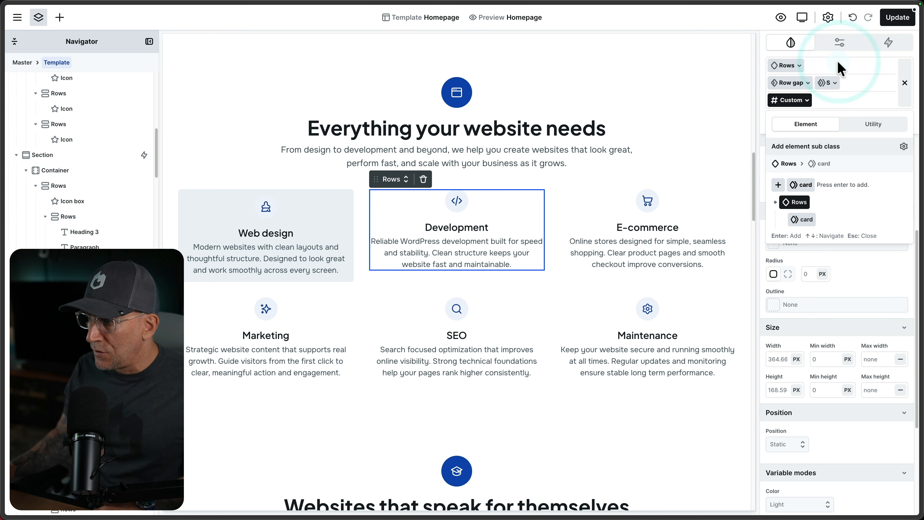
left_click(803, 184)
Apply the existing card sub class to the Rows element that holds the E-commerce service.
left_click(618, 192)
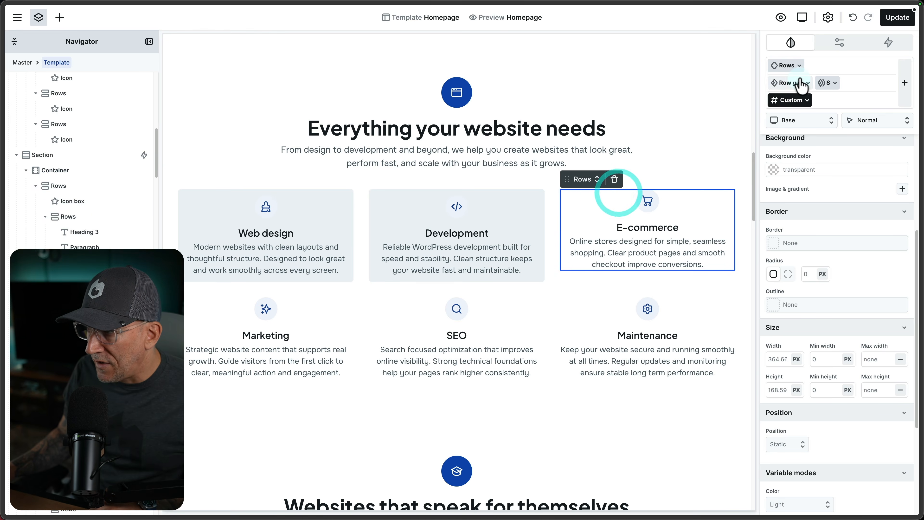
left_click(825, 64)
type("card")
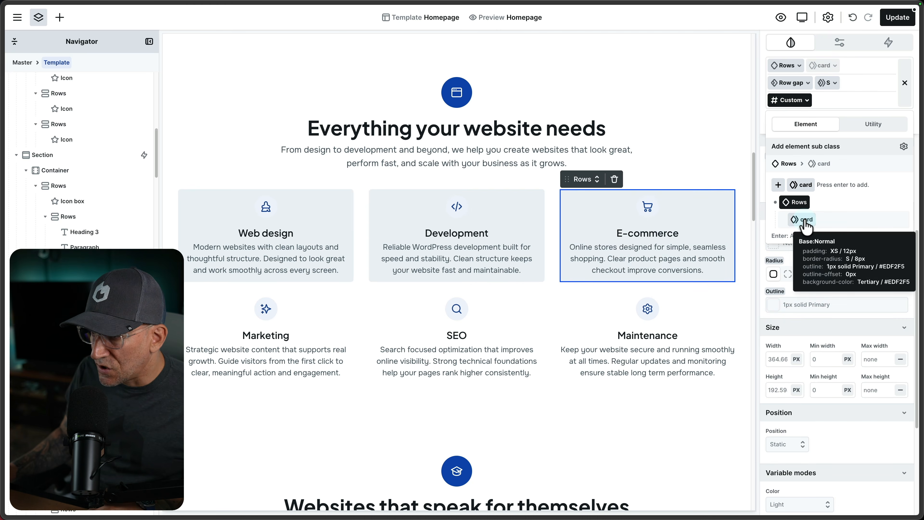
left_click(804, 221)
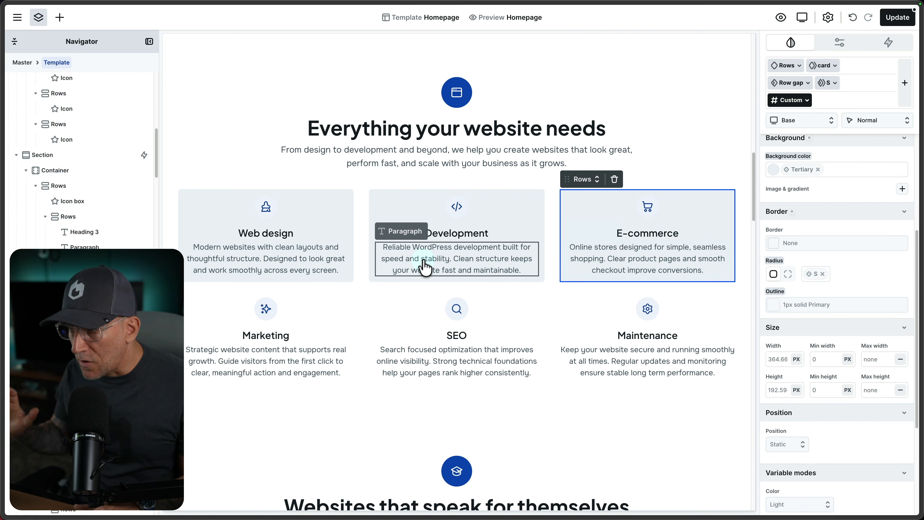
Create a sub class named card-l beneath the card class on the Web design service's Rows element.
scroll(400, 254, "up", 1)
left_click(343, 229)
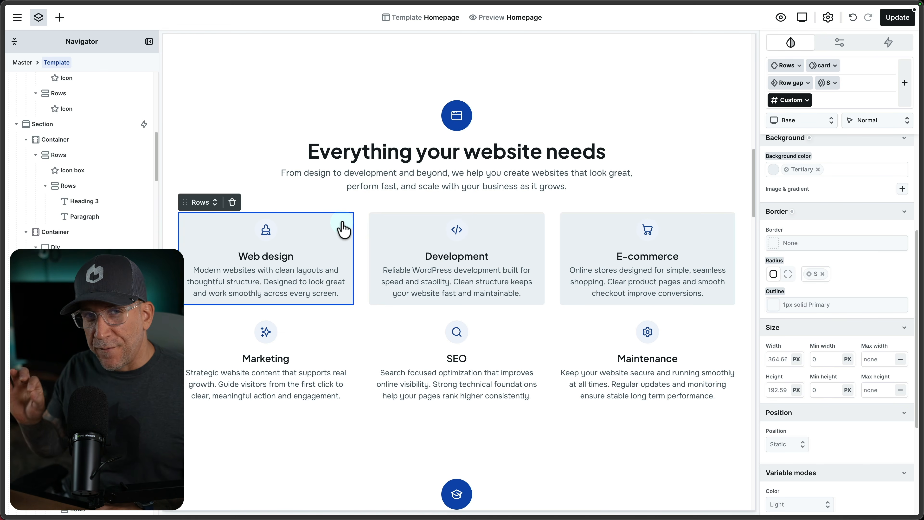
left_click(907, 84)
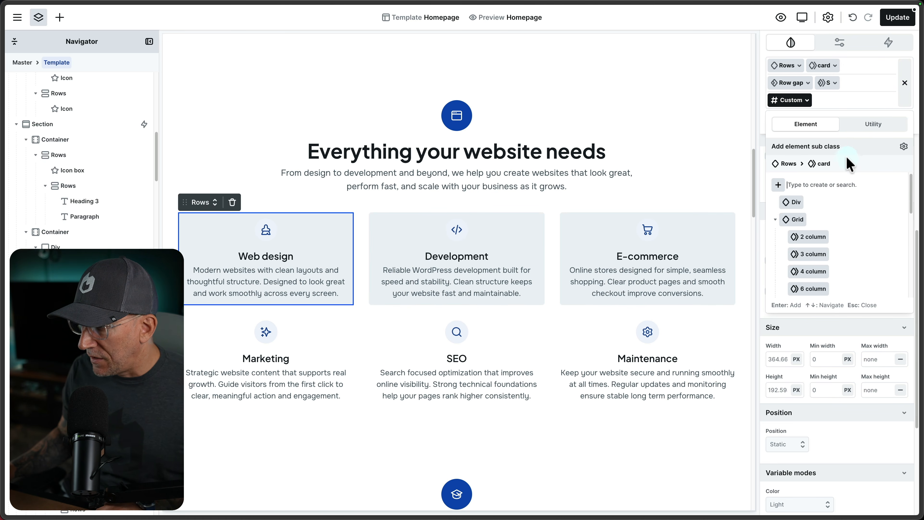
type("card-")
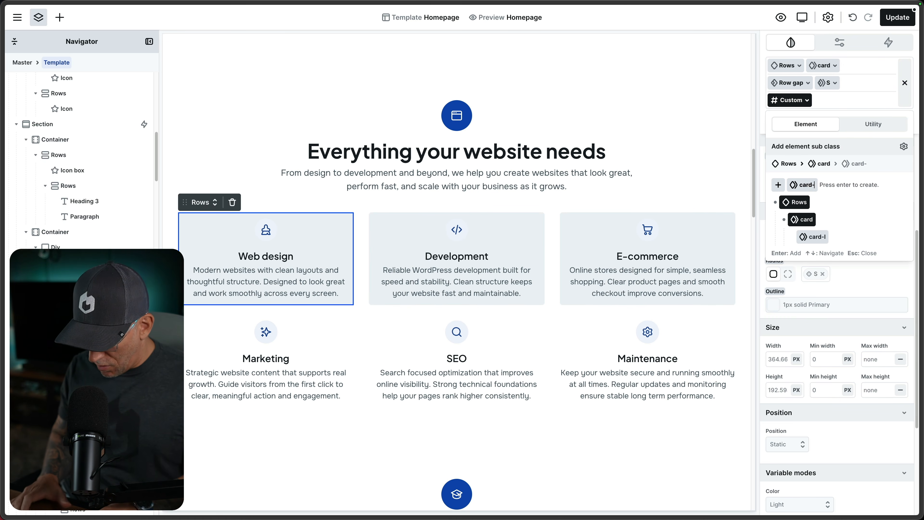
type("l")
key("Return")
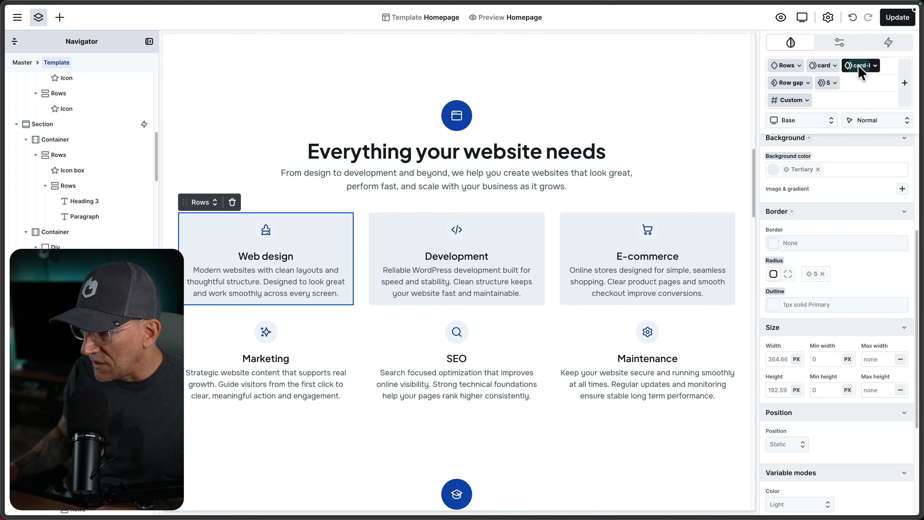
Set the card-l class's top and bottom padding to the L spacing variable (32px).
scroll(818, 164, "up", 5)
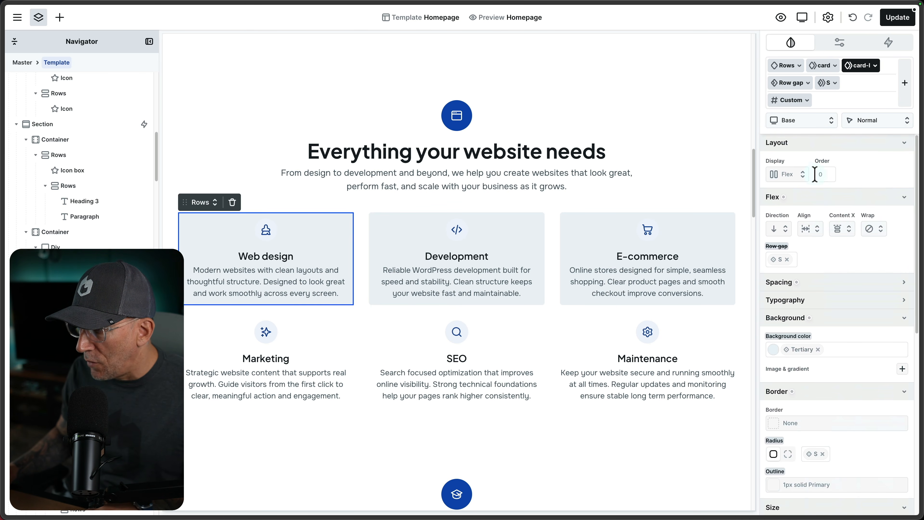
left_click(831, 290)
scroll(830, 283, "down", 3)
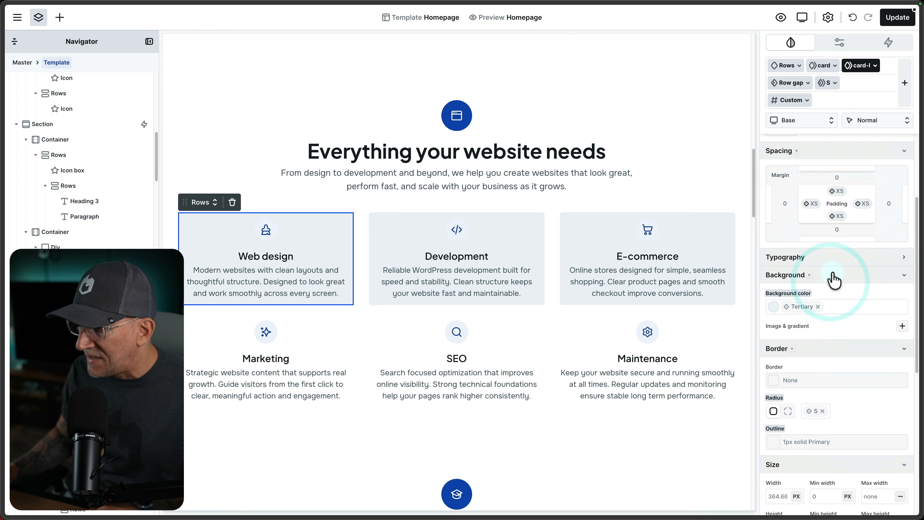
left_click(837, 192)
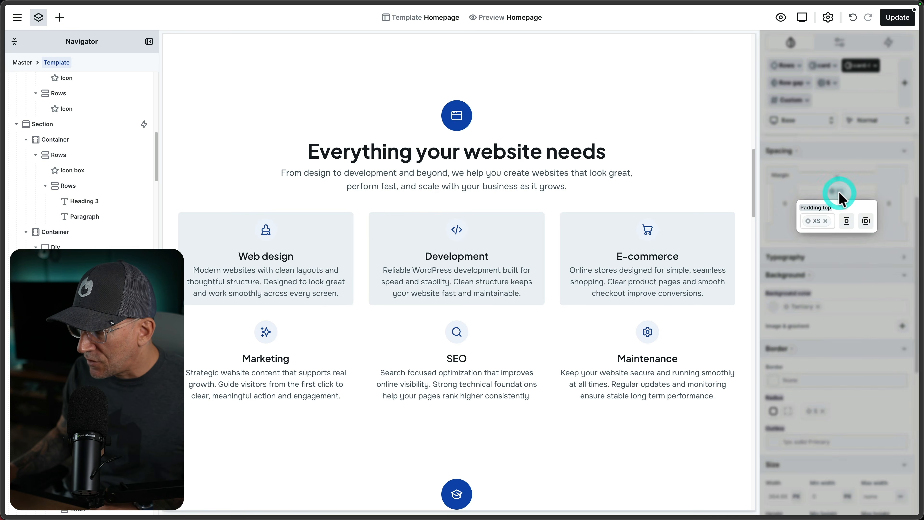
left_click(816, 223)
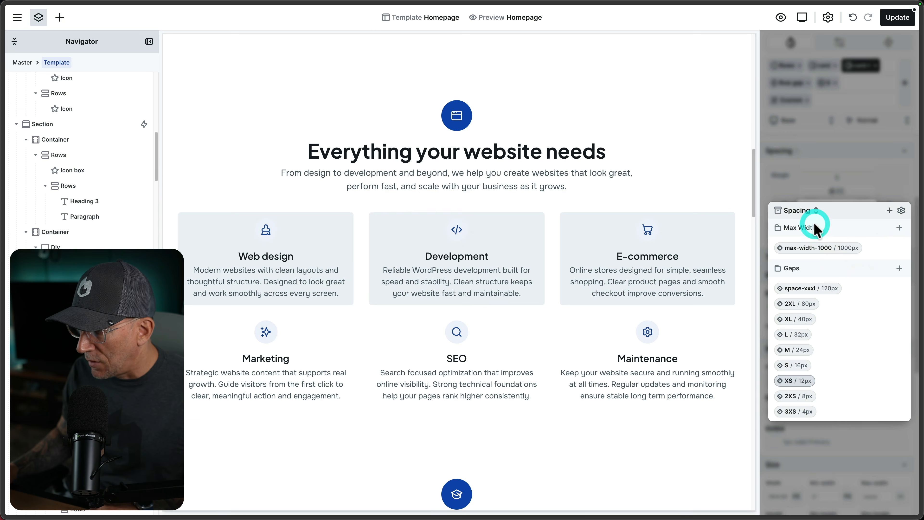
left_click(788, 335)
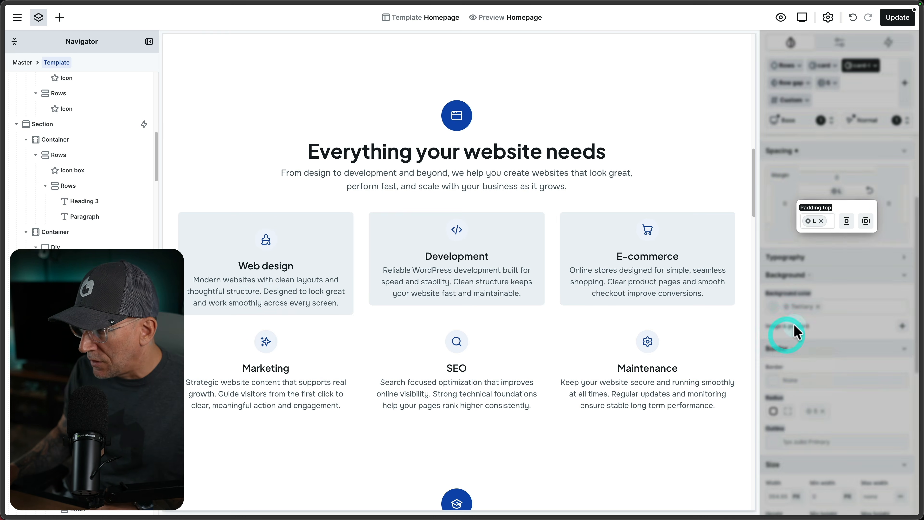
Set the card-l class's left padding to the S spacing variable and apply it to both sides.
left_click(810, 204)
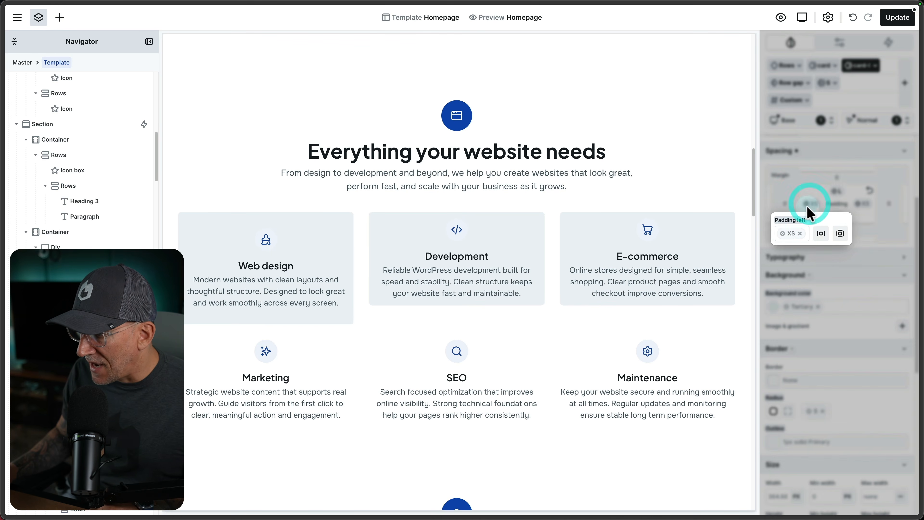
left_click(783, 235)
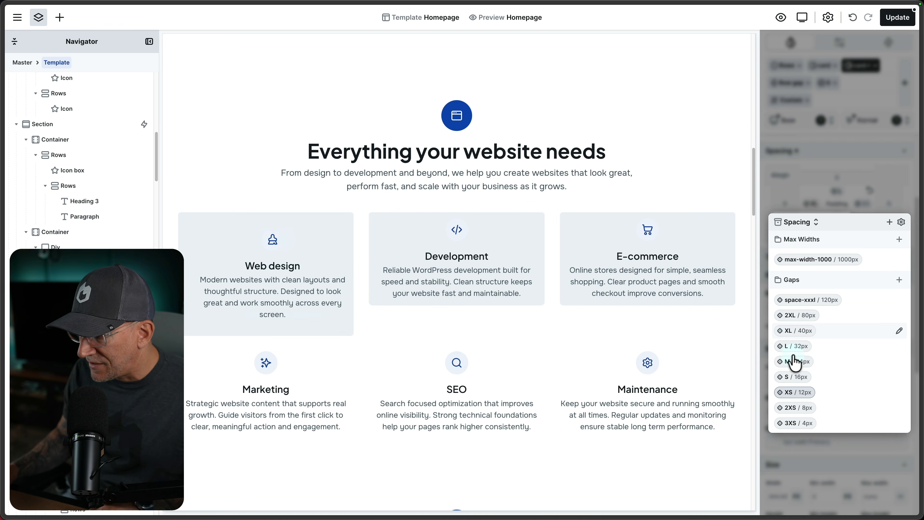
left_click(787, 378)
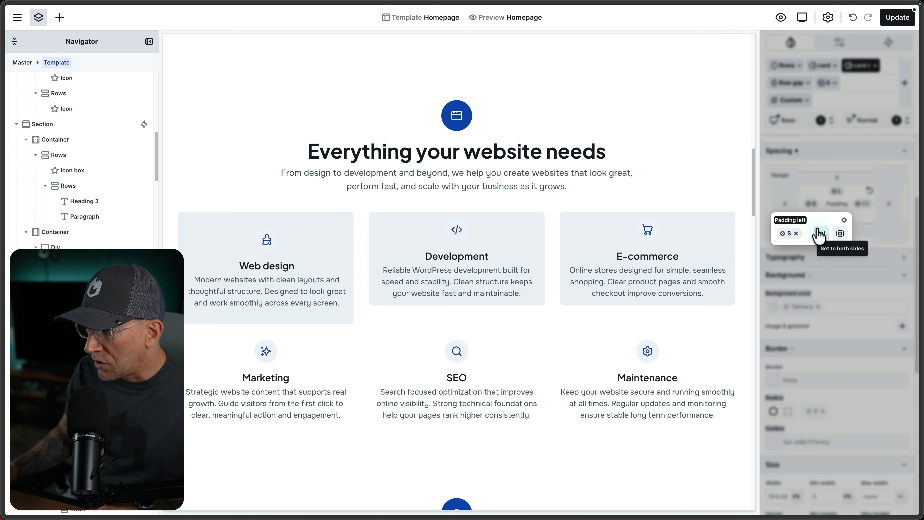
left_click(821, 238)
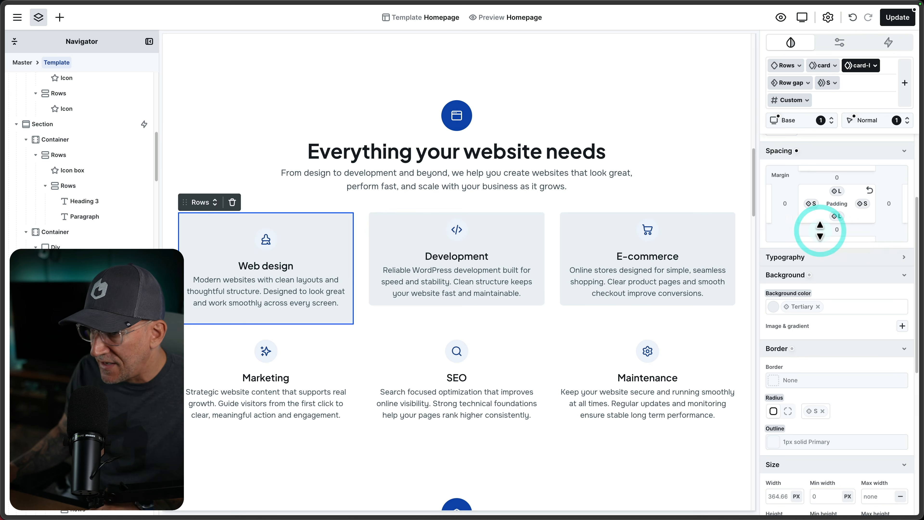
Set the card-l class's border radius to the L variable (20px).
scroll(819, 236, "down", 3)
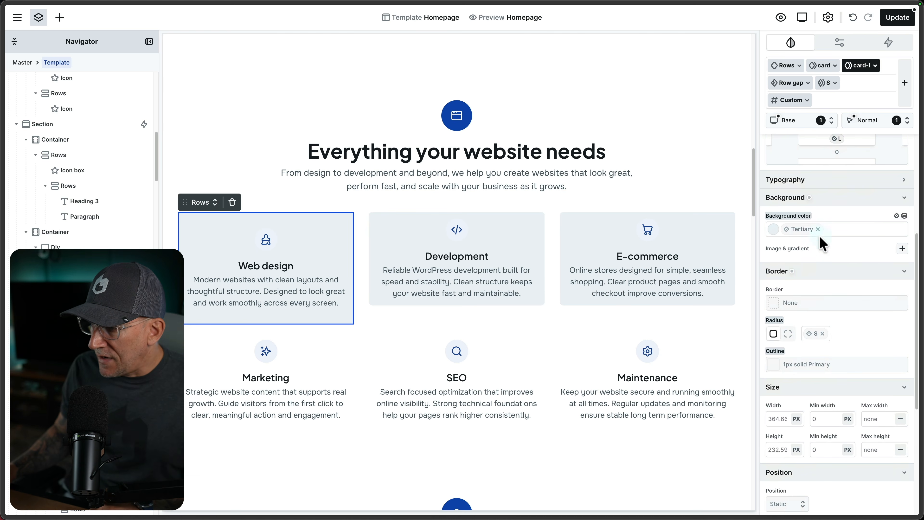
left_click(810, 335)
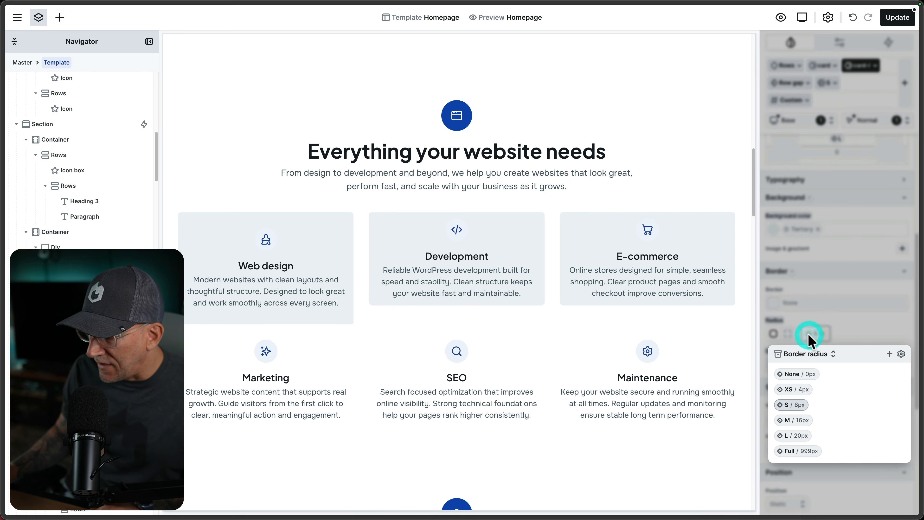
left_click(790, 437)
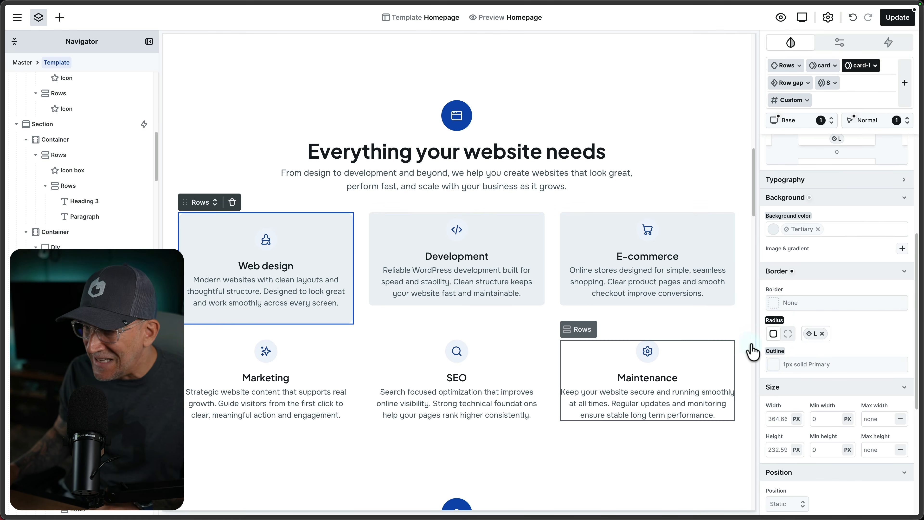
scroll(527, 269, "down", 1)
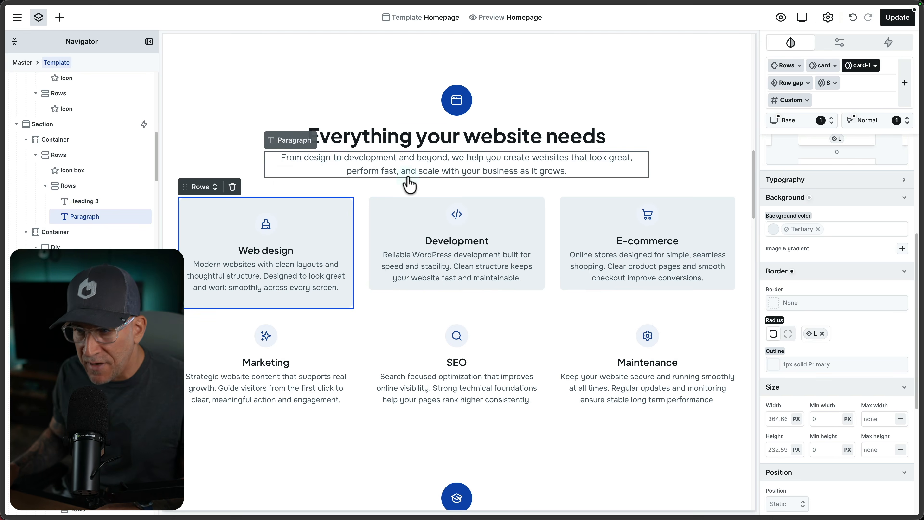
Duplicate the card-l class on the Web design service's Rows element and name the copy card-xs.
mouse_move(821, 71)
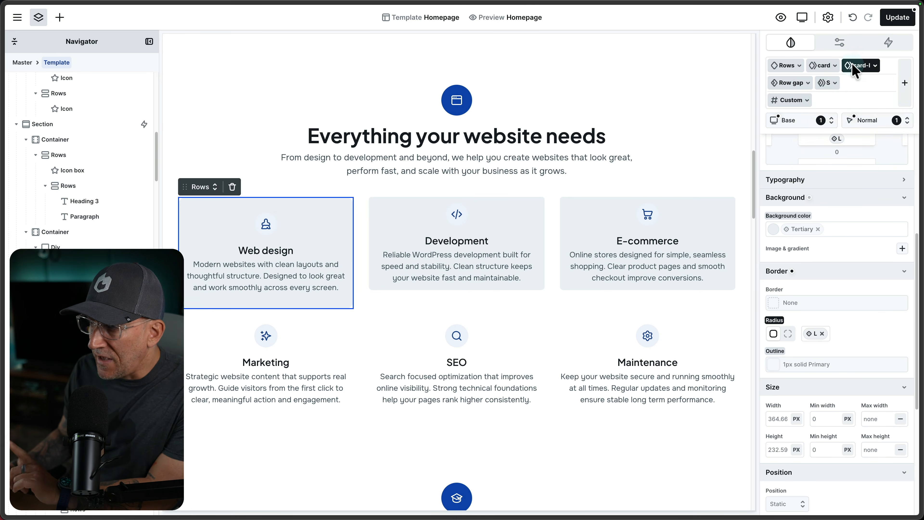
mouse_move(865, 68)
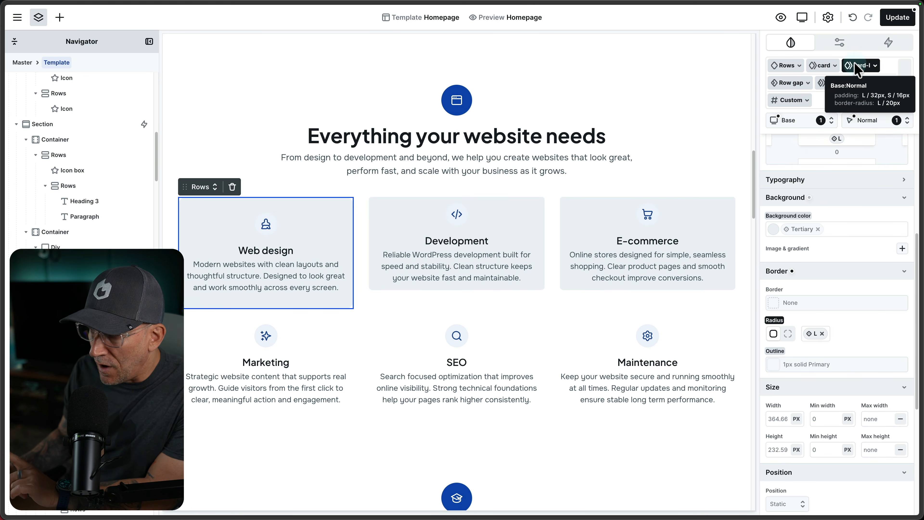
left_click(875, 65)
mouse_move(852, 98)
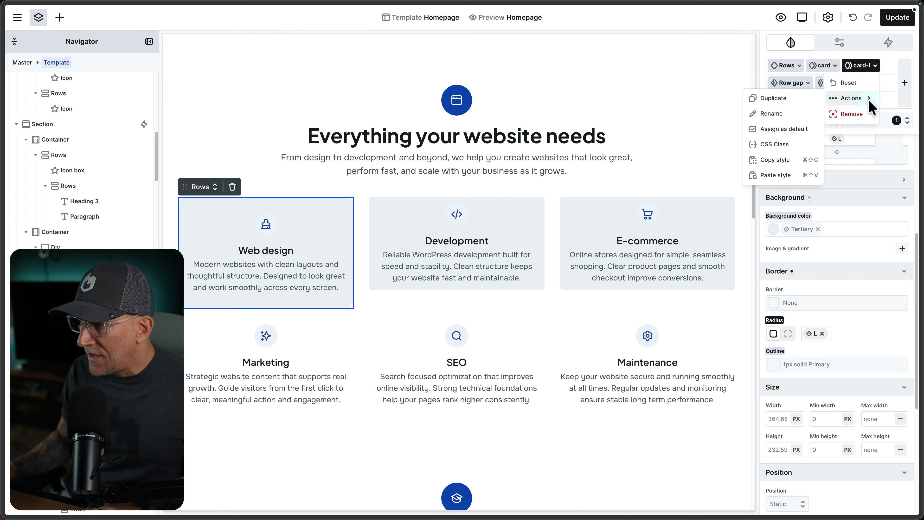
left_click(803, 96)
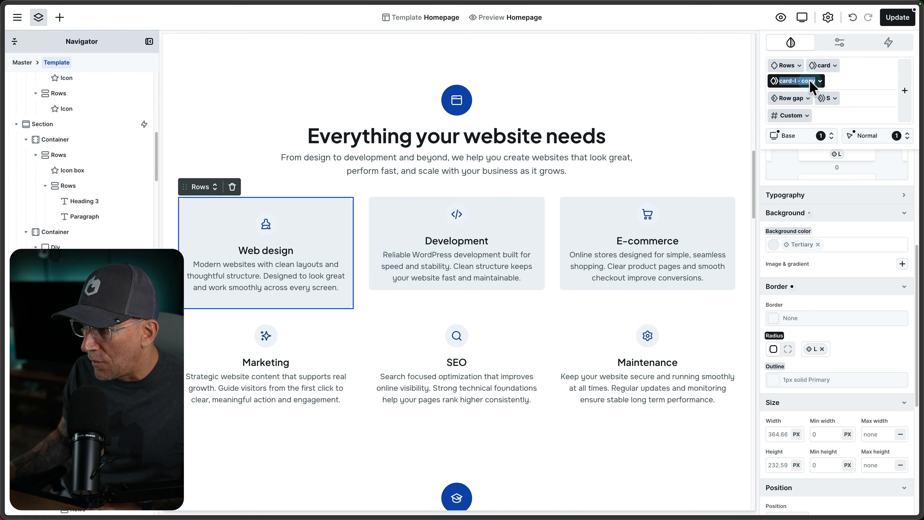
key("Right")
key("BackSpace")
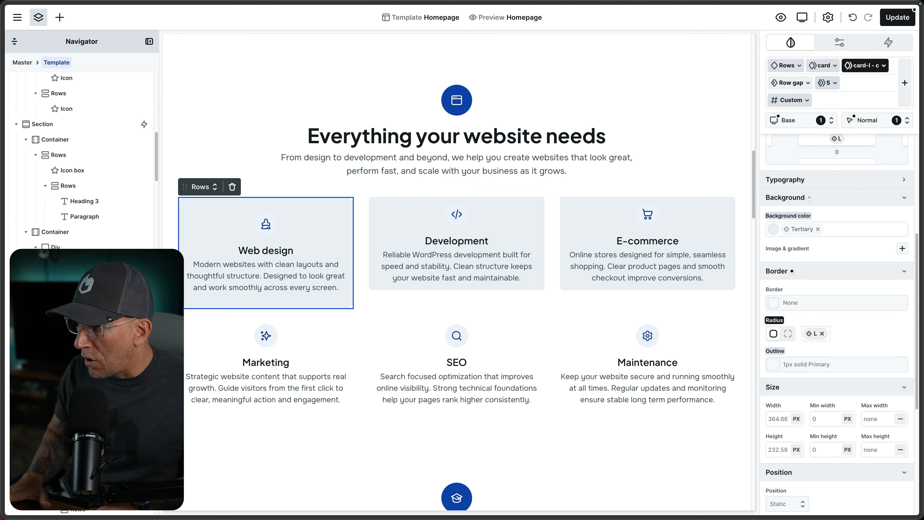
key("BackSpace")
key("BackSpace")
key("BackSpace")
key("BackSpace")
key("BackSpace")
key("BackSpace")
key("BackSpace")
type("s")
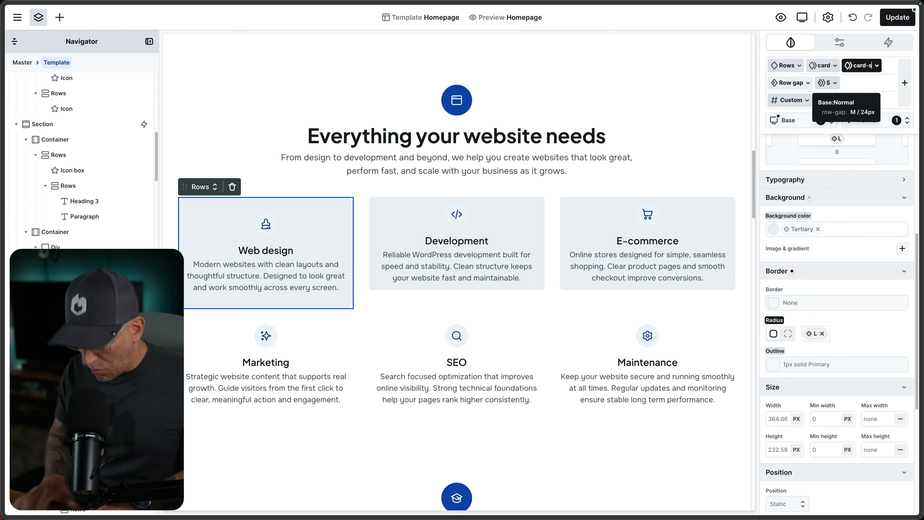
key("BackSpace")
type("xs")
Set the card-xs class's top and bottom padding to the 3XS spacing variable (4px), and open its left padding for editing.
scroll(831, 274, "down", 1)
scroll(830, 274, "up", 5)
left_click(837, 285)
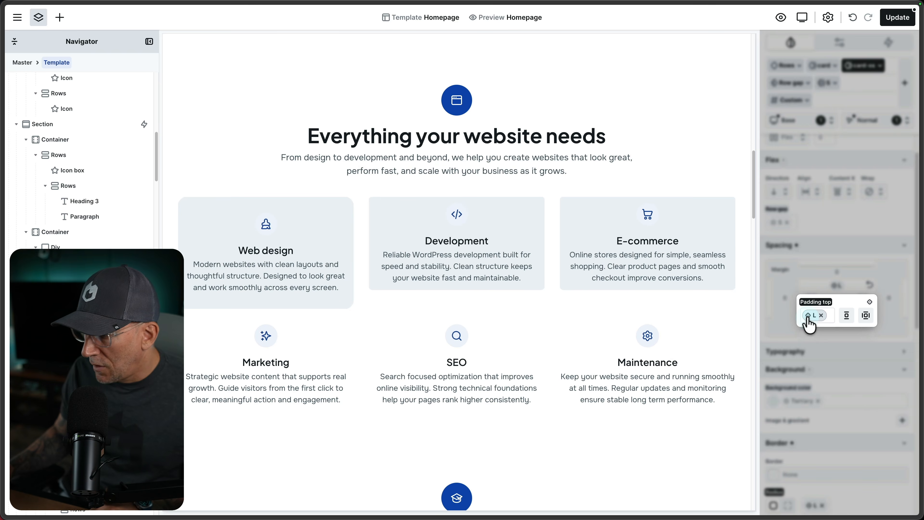
left_click(807, 317)
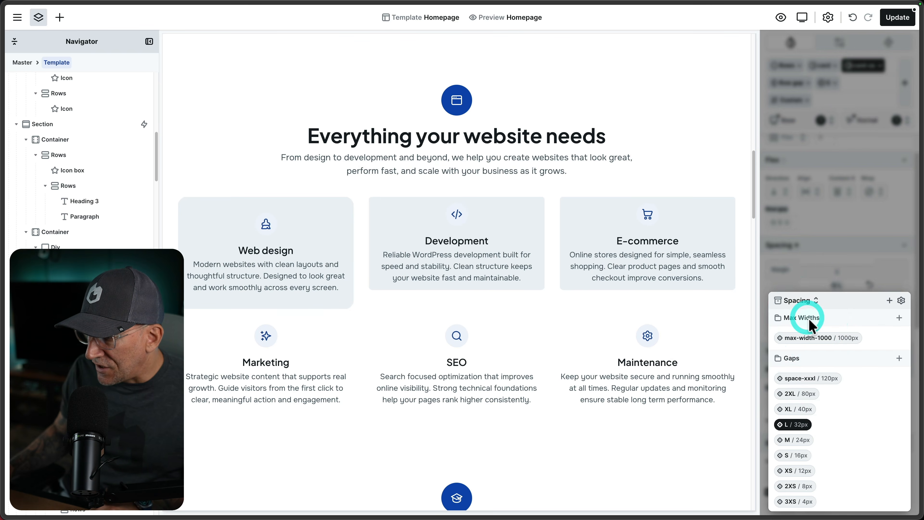
left_click(786, 501)
left_click(851, 324)
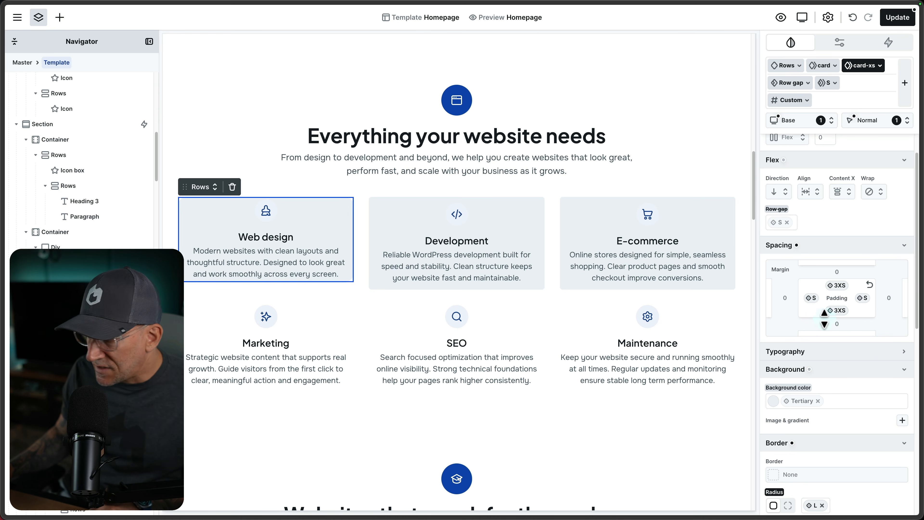
left_click(808, 298)
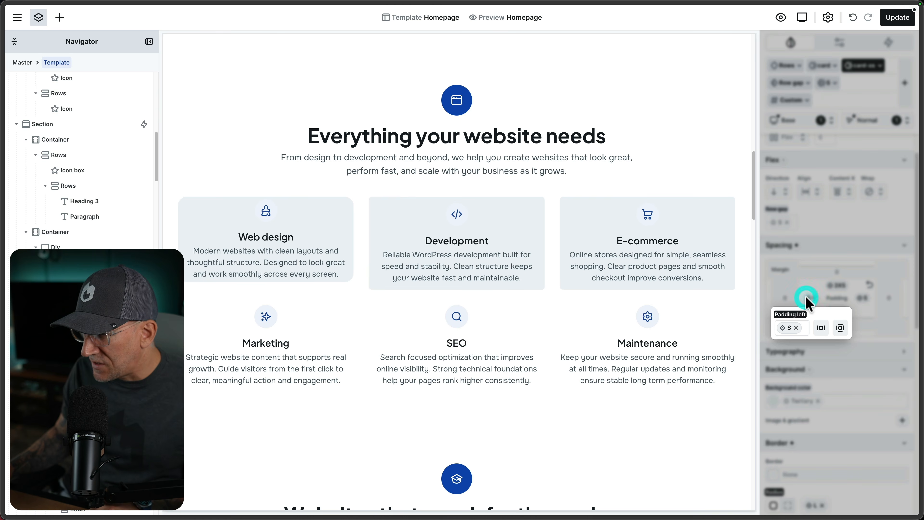
left_click(785, 327)
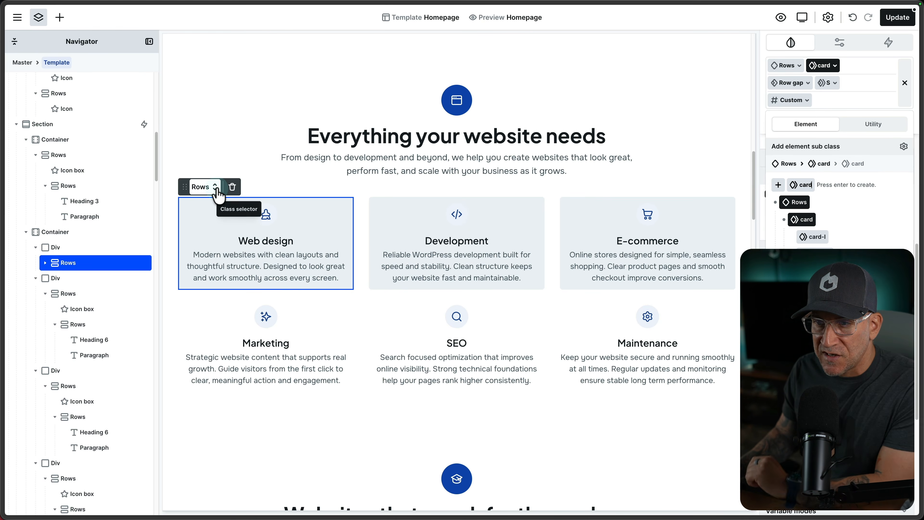
Apply the card-xs variant of the card class to the Web design service's Rows element using its on-canvas class selector.
left_click(216, 187)
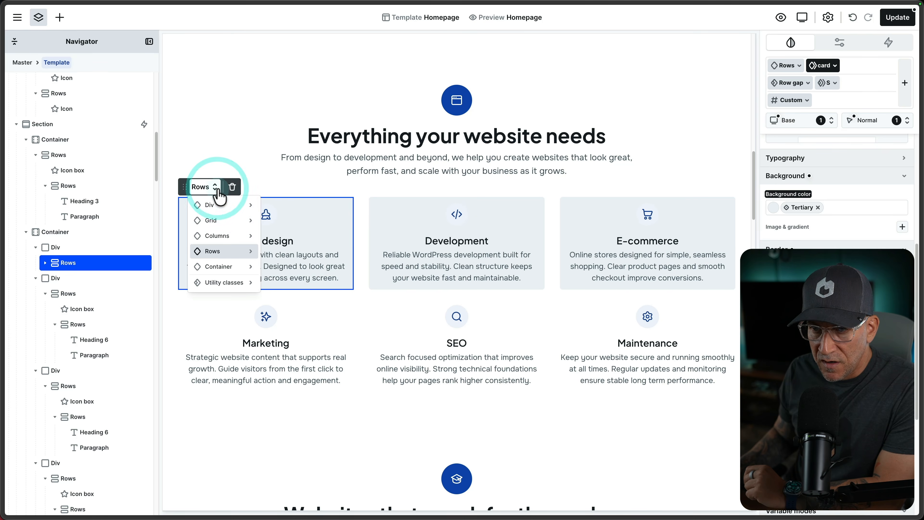
mouse_move(221, 255)
left_click(277, 253)
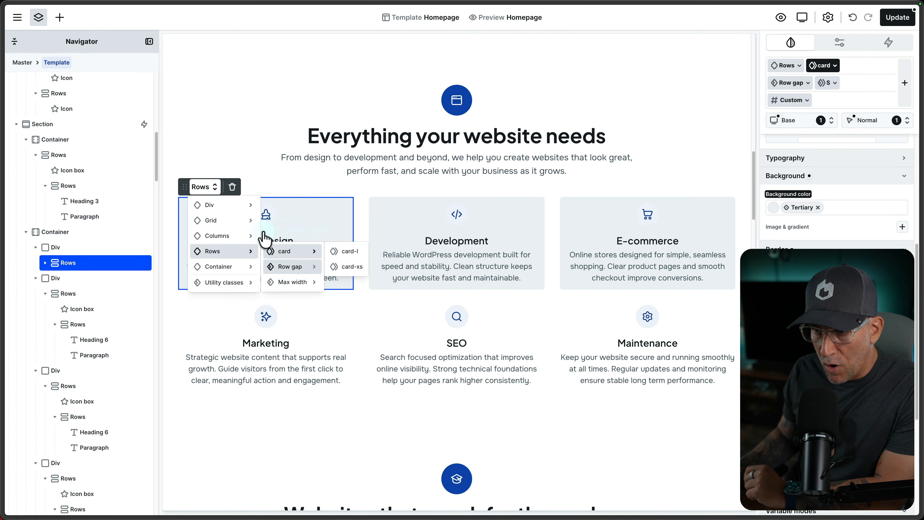
left_click_drag(208, 168, 394, 168)
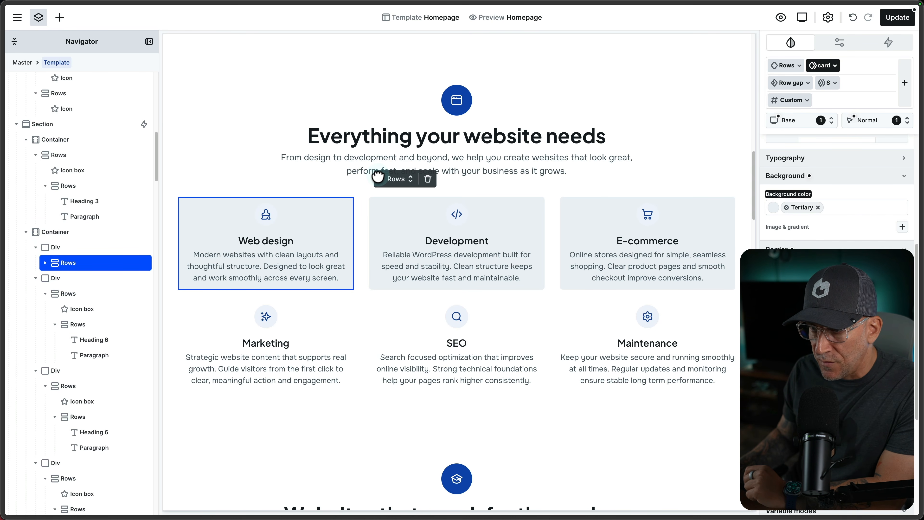
left_click(410, 179)
mouse_move(433, 243)
mouse_move(479, 245)
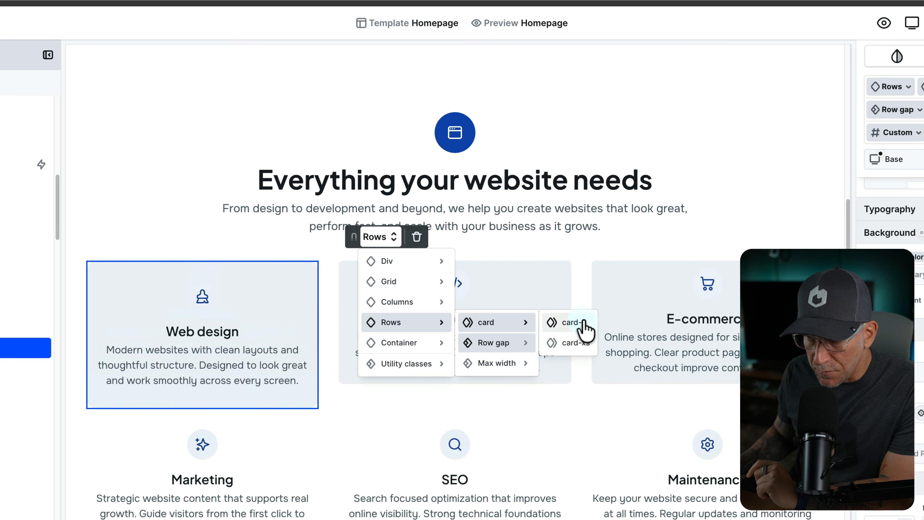
left_click(573, 339)
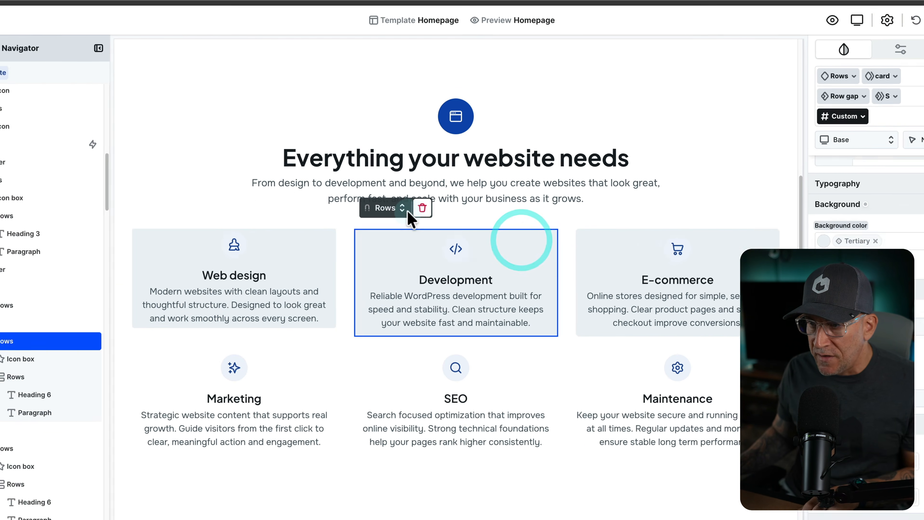
Apply the card-l variant of the card class to the Development service's Rows element using its on-canvas class selector.
left_click(394, 236)
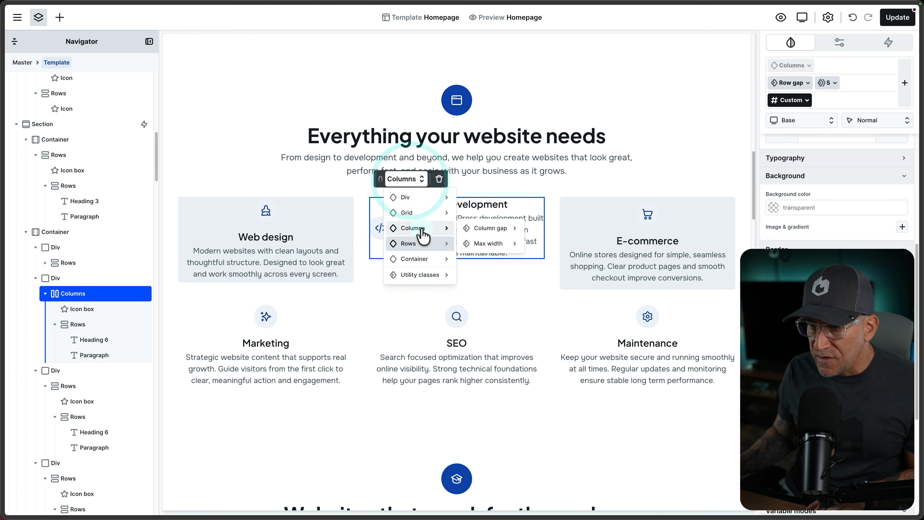
left_click_drag(381, 179, 564, 187)
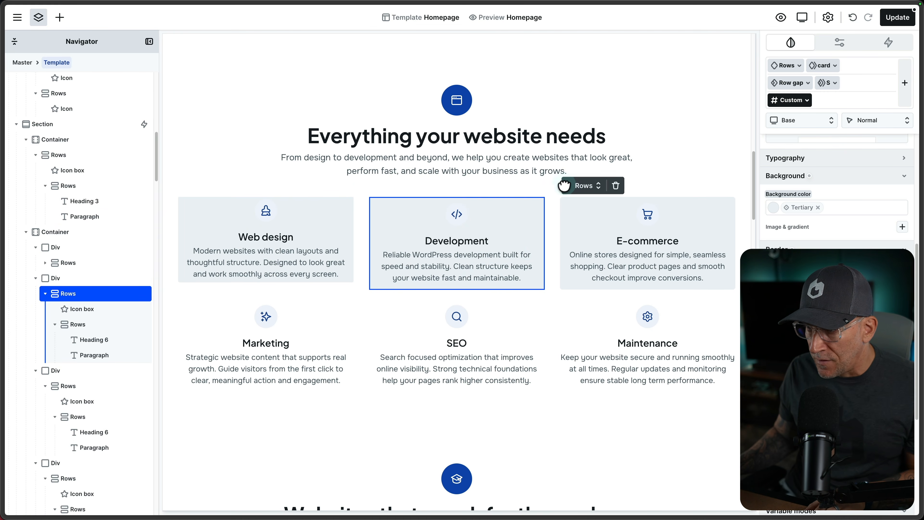
left_click(591, 184)
mouse_move(619, 247)
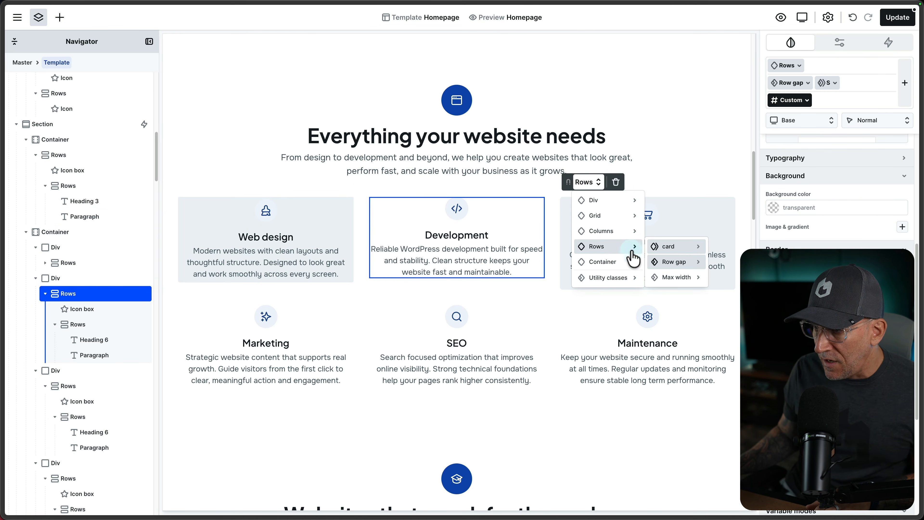
mouse_move(660, 251)
left_click(729, 248)
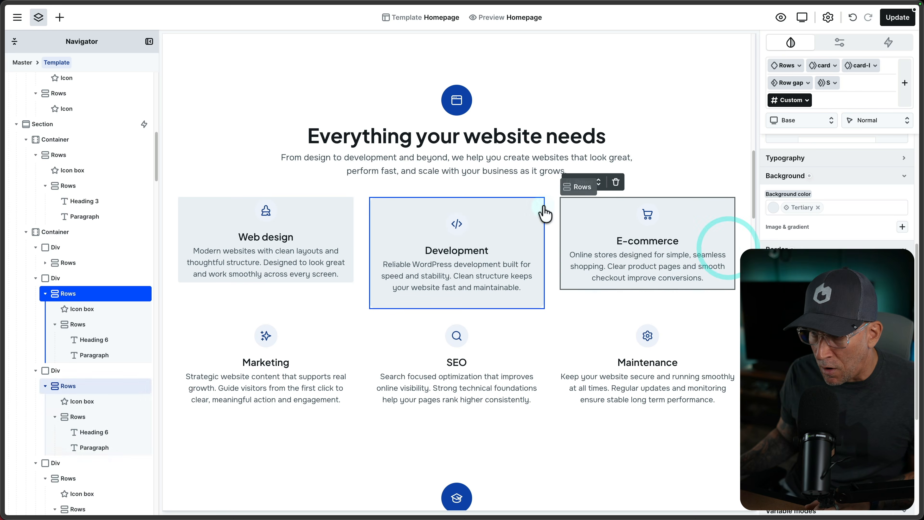
Preview the Primary class's size variants on the hero's Get started button and keep size L.
scroll(424, 262, "up", 10)
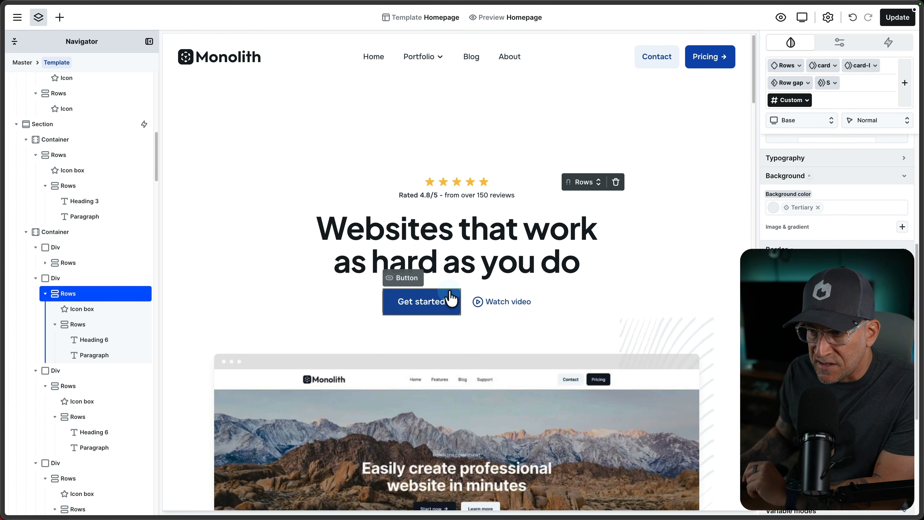
left_click(450, 293)
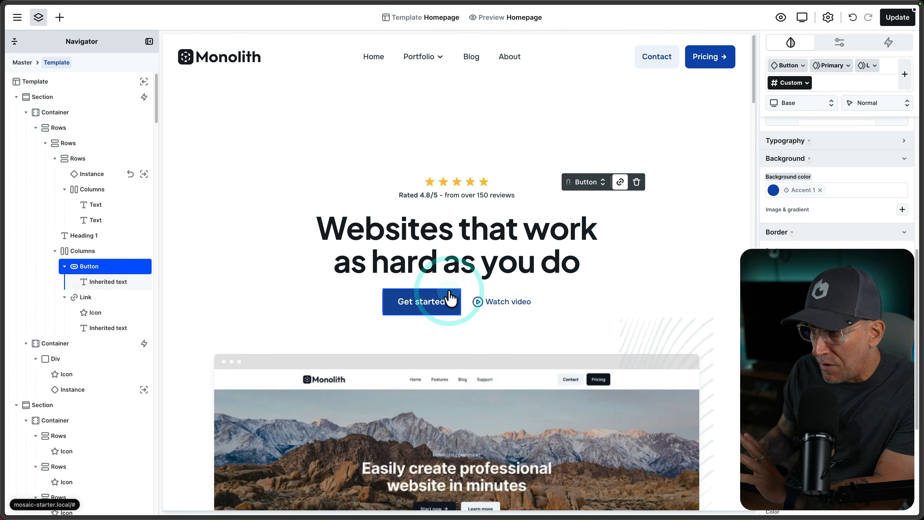
left_click(238, 236)
mouse_move(249, 256)
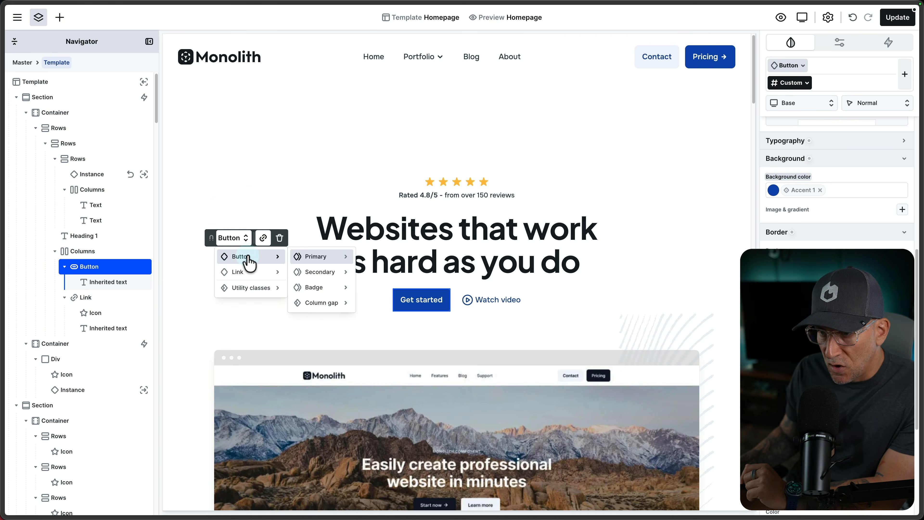
left_click(309, 257)
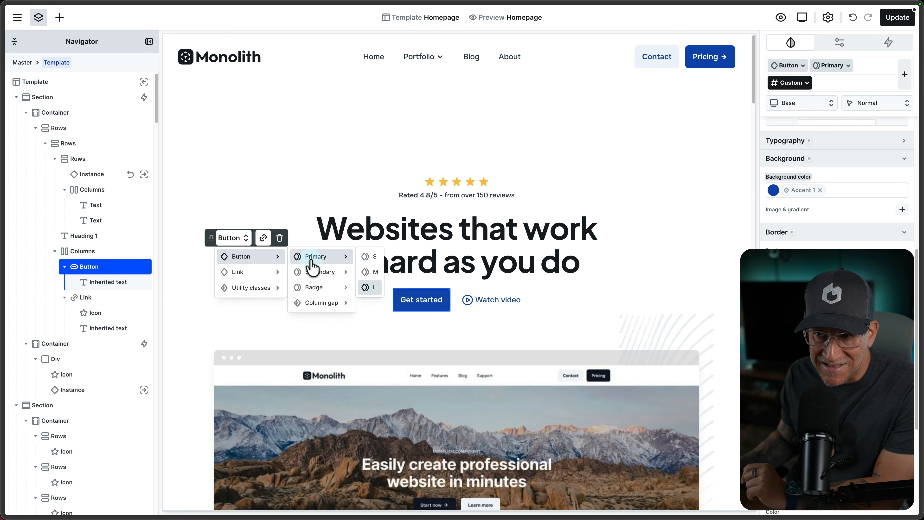
left_click(370, 287)
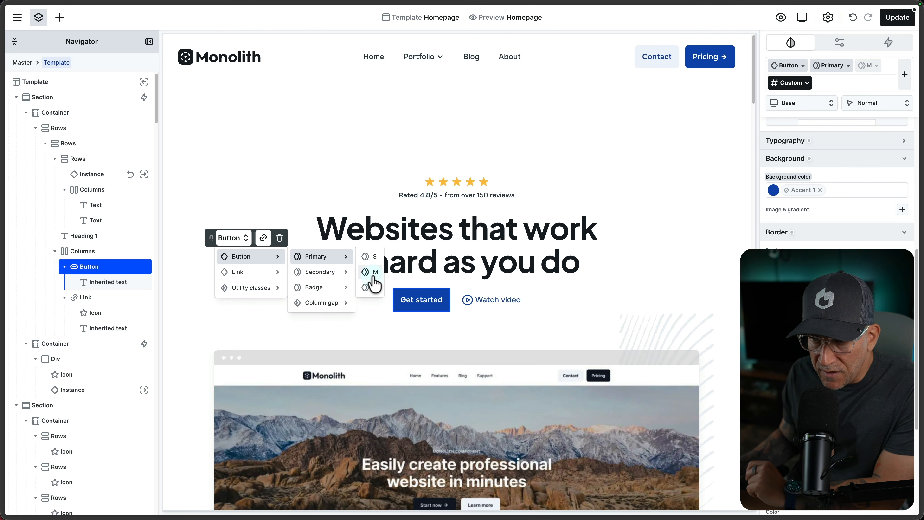
left_click(369, 287)
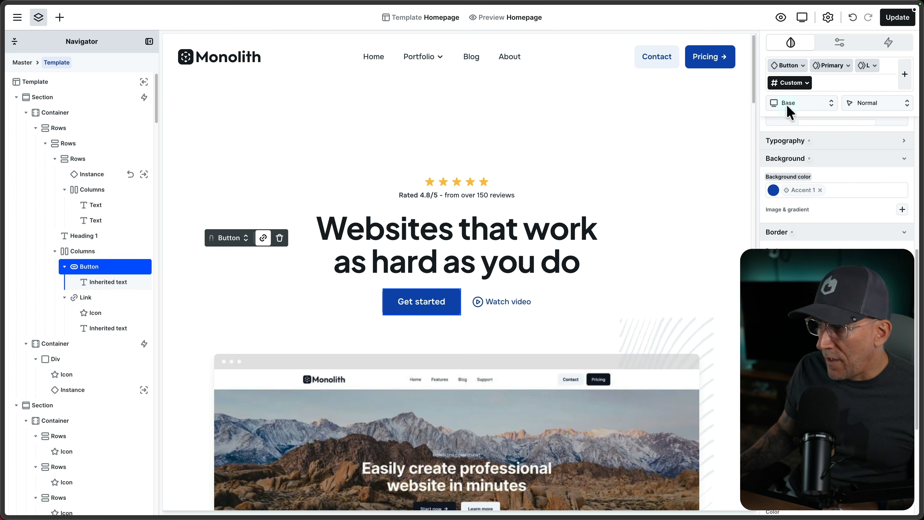
Open the Classes manager, expand the Button class's Primary variants, and inspect the management options and CSS class field of size S.
left_click(829, 18)
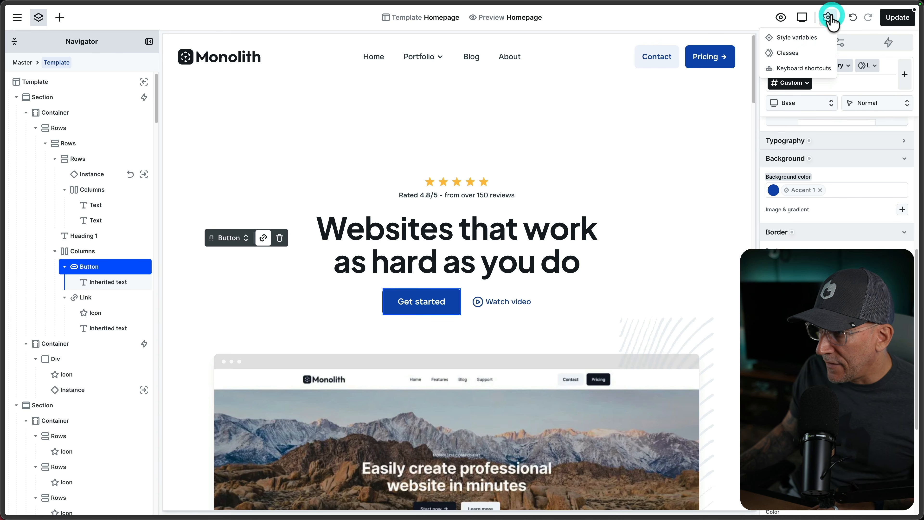
left_click(797, 54)
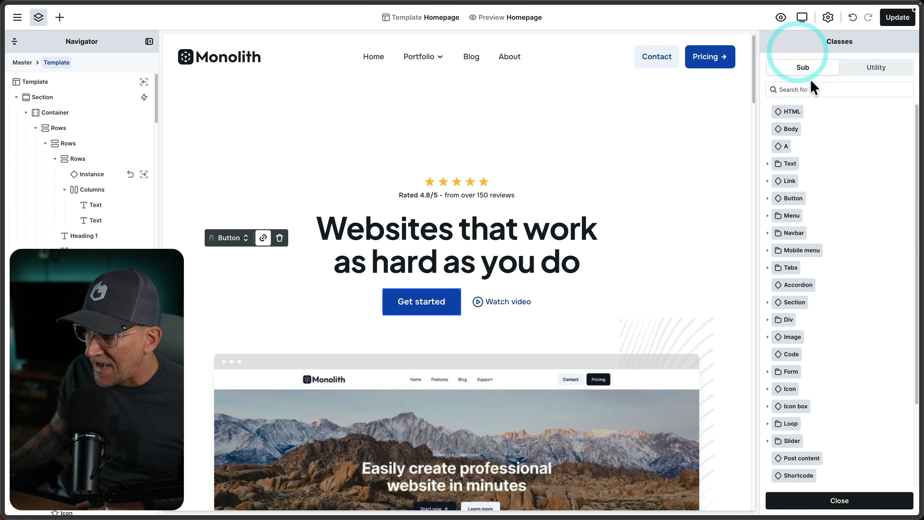
left_click(767, 198)
left_click(776, 216)
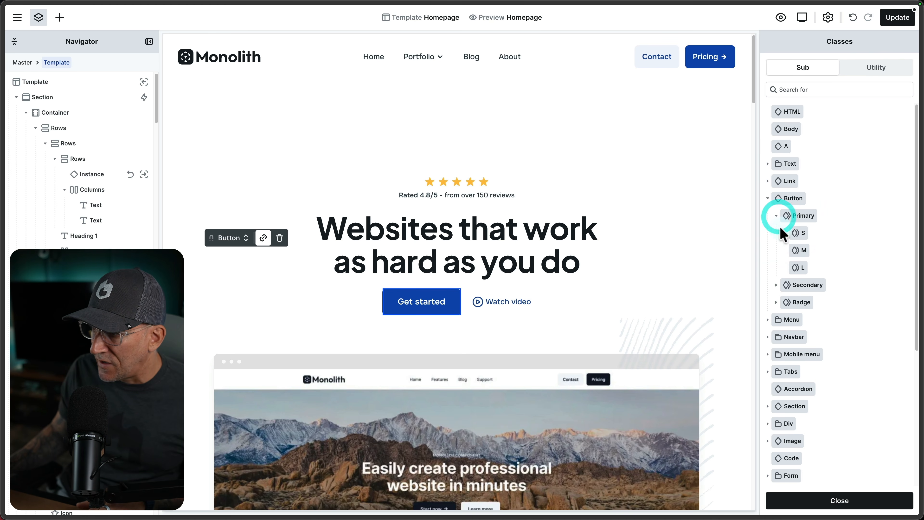
left_click(902, 235)
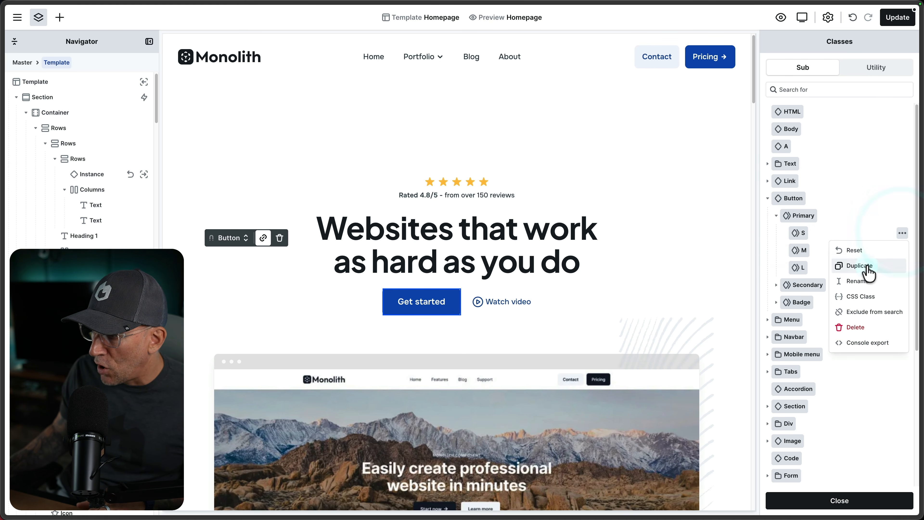
left_click(859, 301)
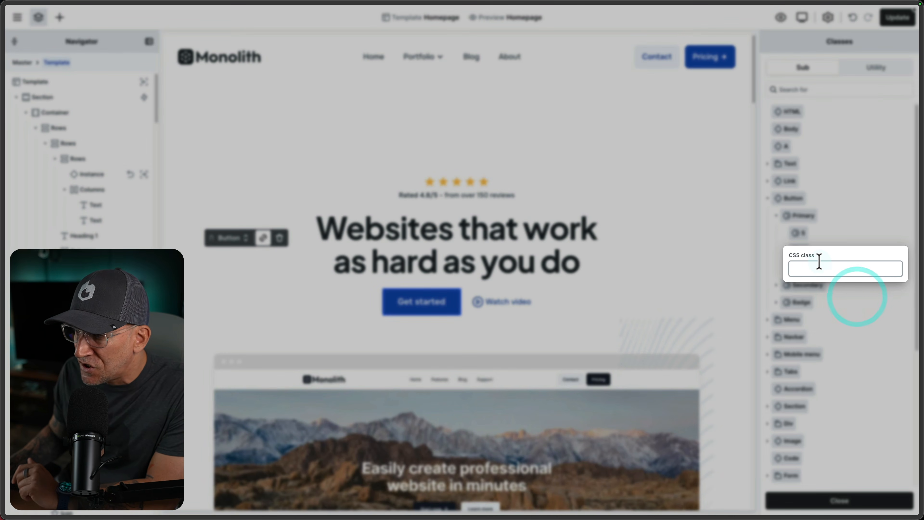
left_click(851, 214)
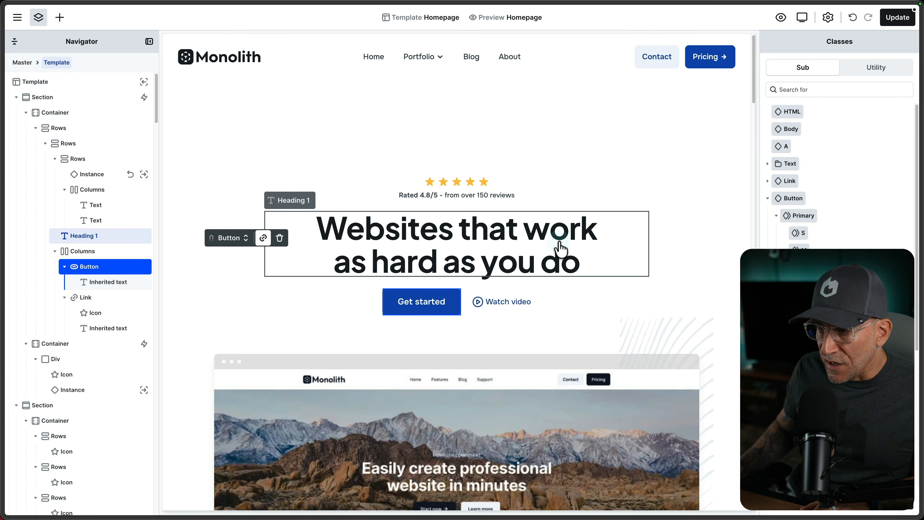
Try the Heading 2 class on the hero heading and return it to Heading 1 at size L.
left_click(560, 249)
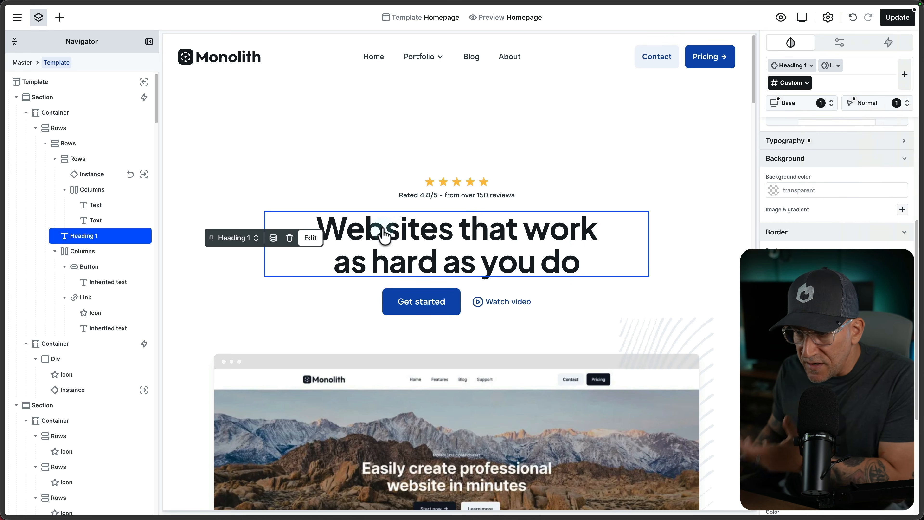
left_click_drag(211, 237, 195, 141)
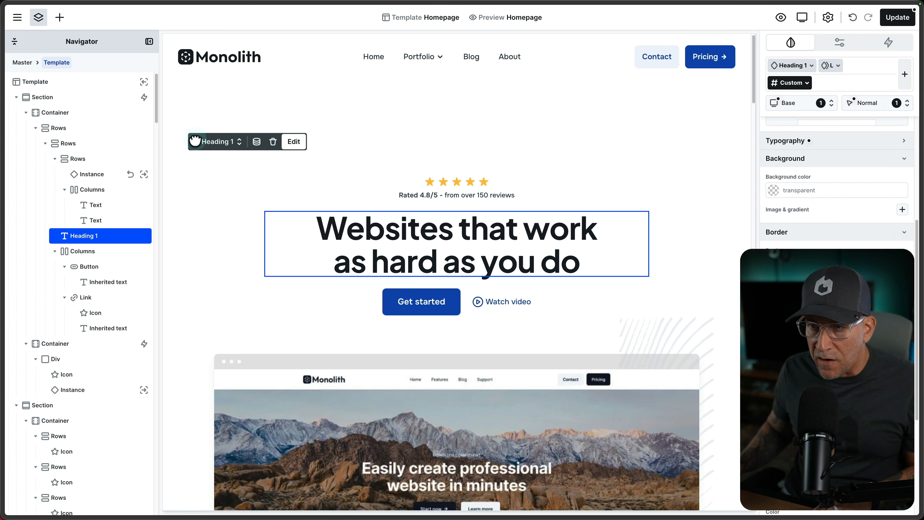
left_click(220, 144)
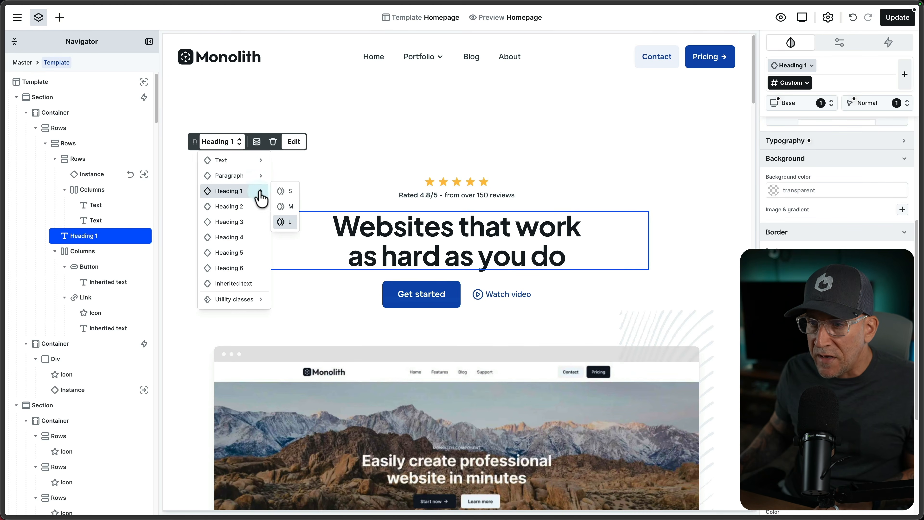
left_click(255, 206)
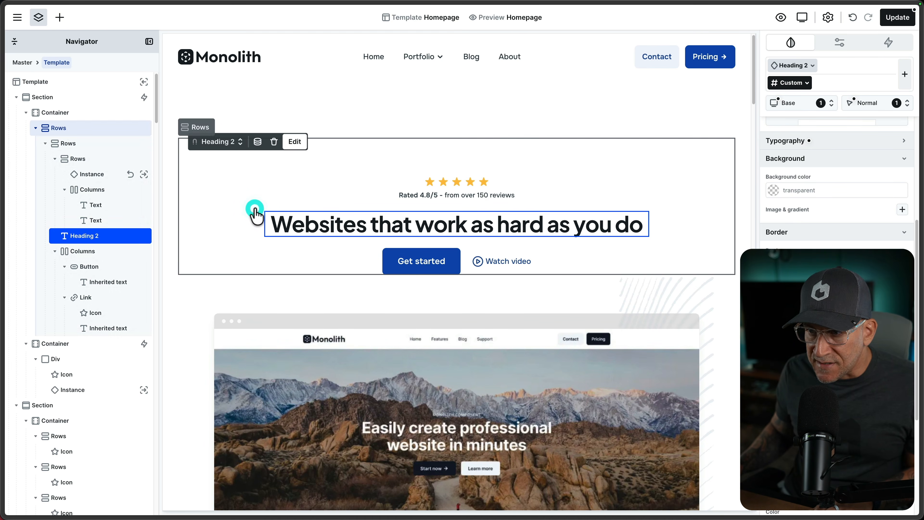
left_click(238, 143)
mouse_move(230, 178)
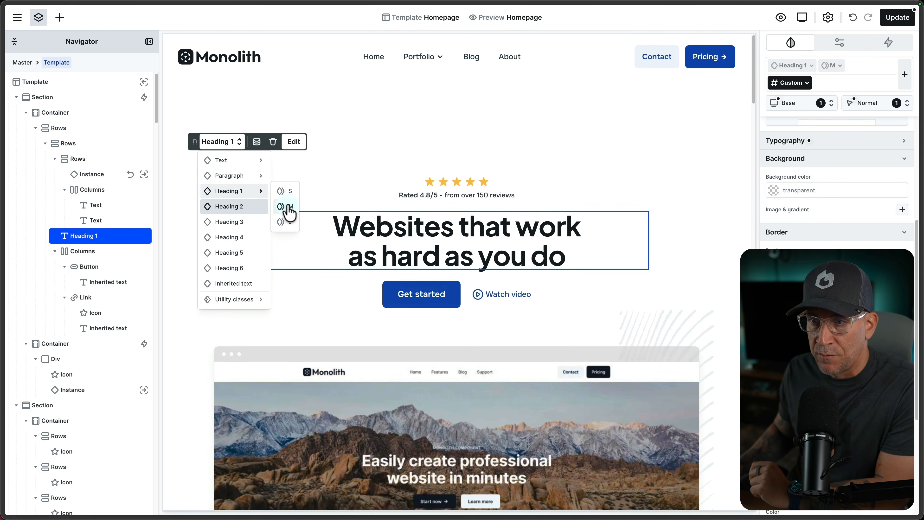
left_click(233, 219)
left_click(222, 141)
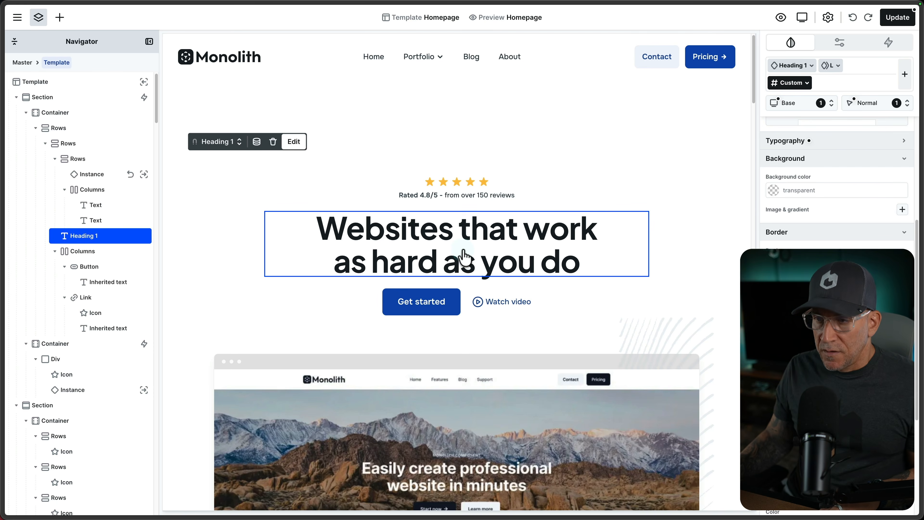
Start a new component from the Web design service's Rows element and name it Card S.
scroll(464, 257, "down", 5)
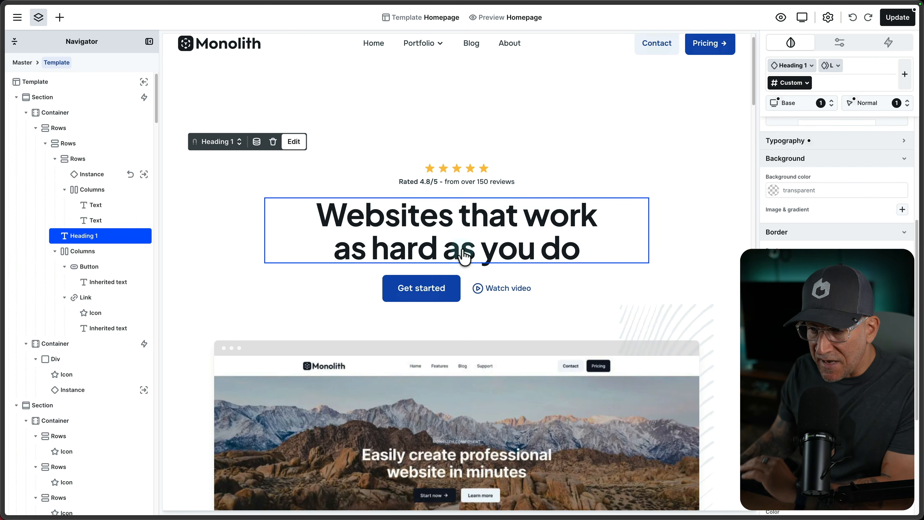
scroll(464, 256, "down", 15)
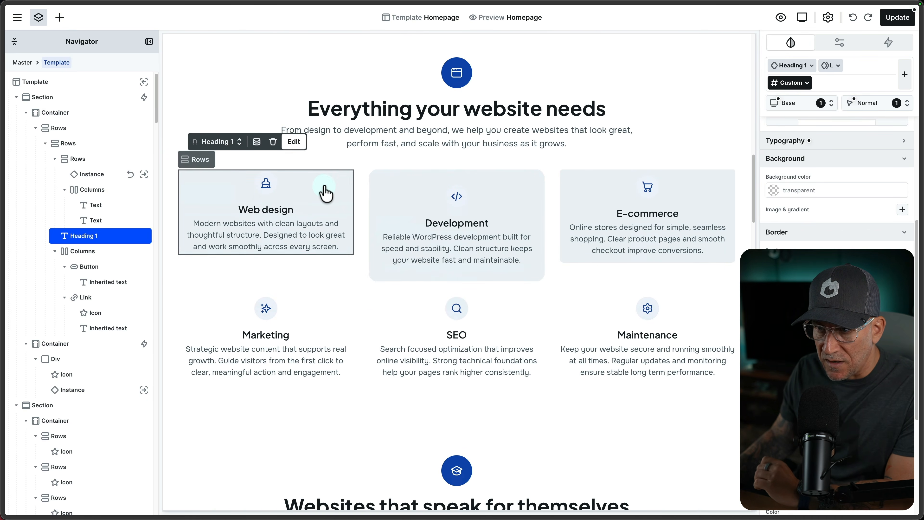
left_click(325, 192)
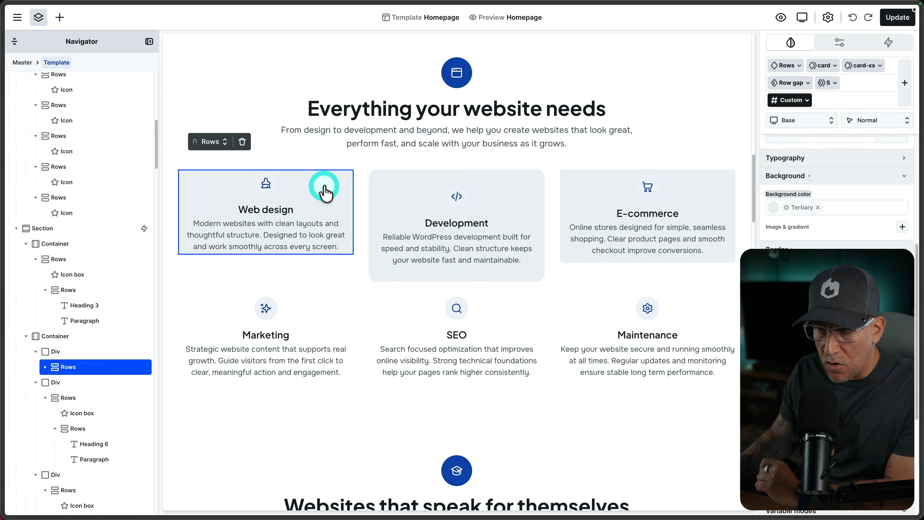
right_click(309, 184)
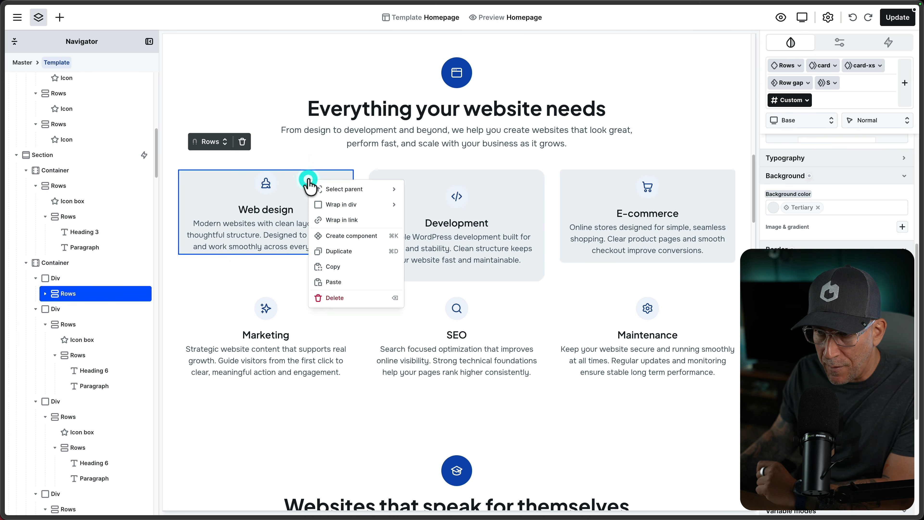
left_click(327, 231)
left_click_drag(453, 131, 393, 134)
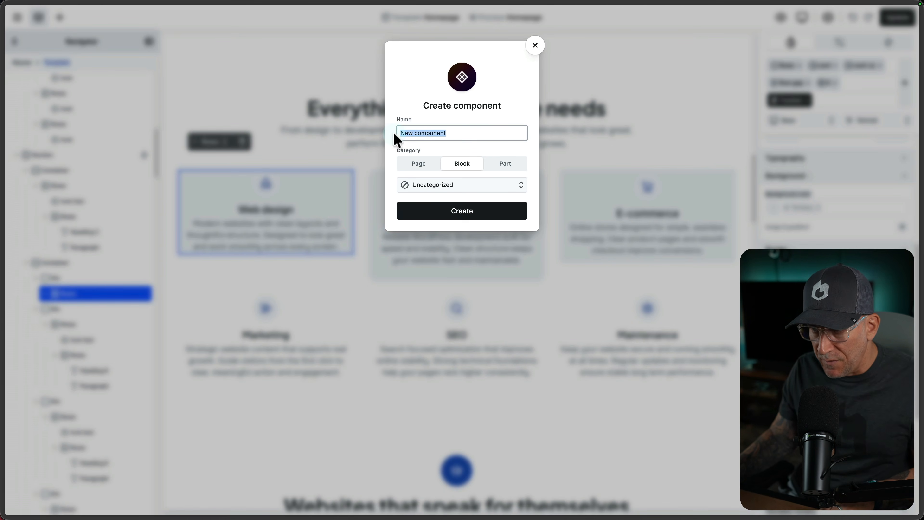
type("Card S")
key("BackSpace")
type("S")
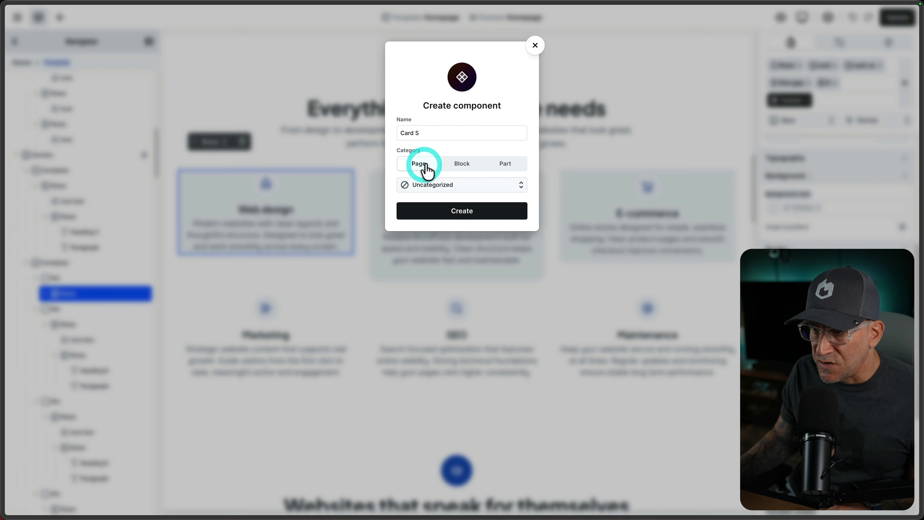
Classify the component as a Part in a new category named Cards without an icon, and create it.
left_click(504, 165)
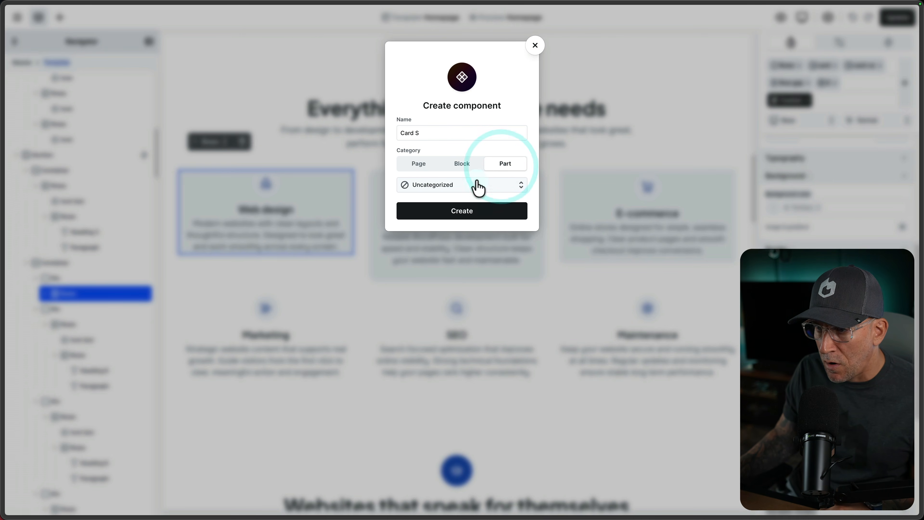
left_click(461, 186)
left_click(462, 282)
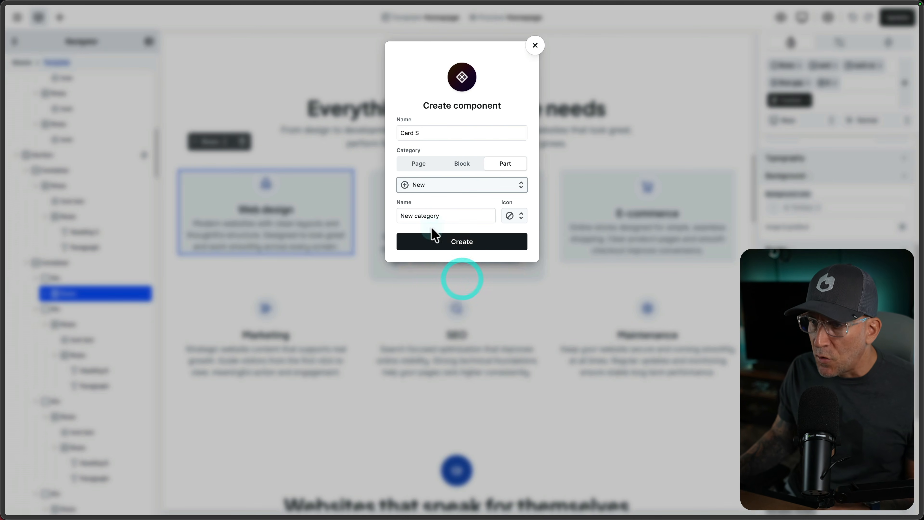
type("Cards")
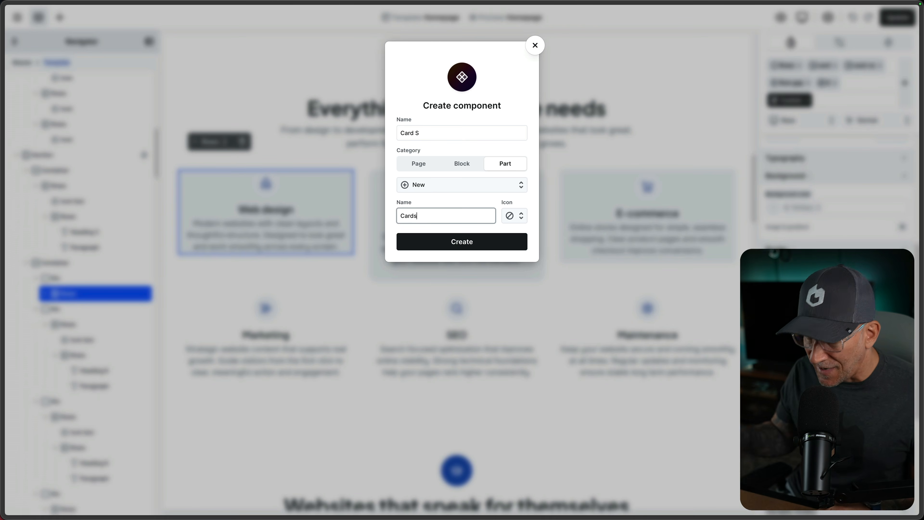
left_click(511, 216)
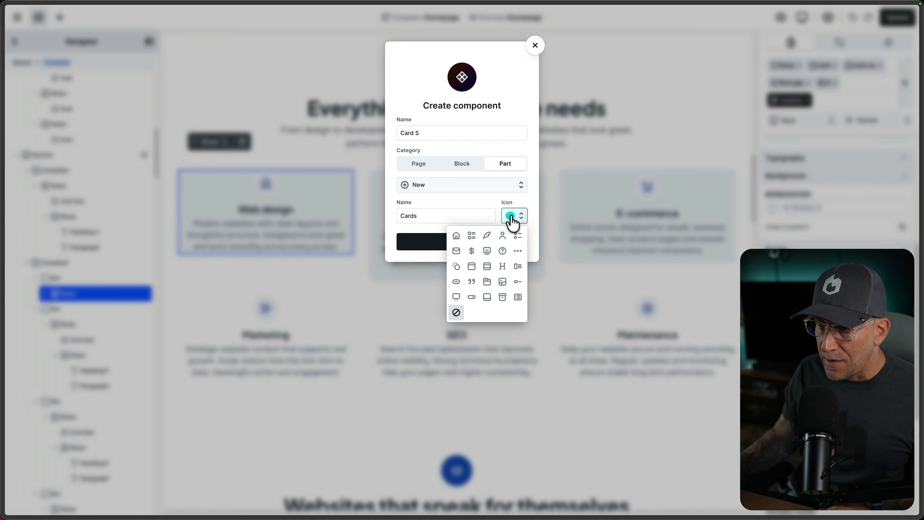
left_click(430, 243)
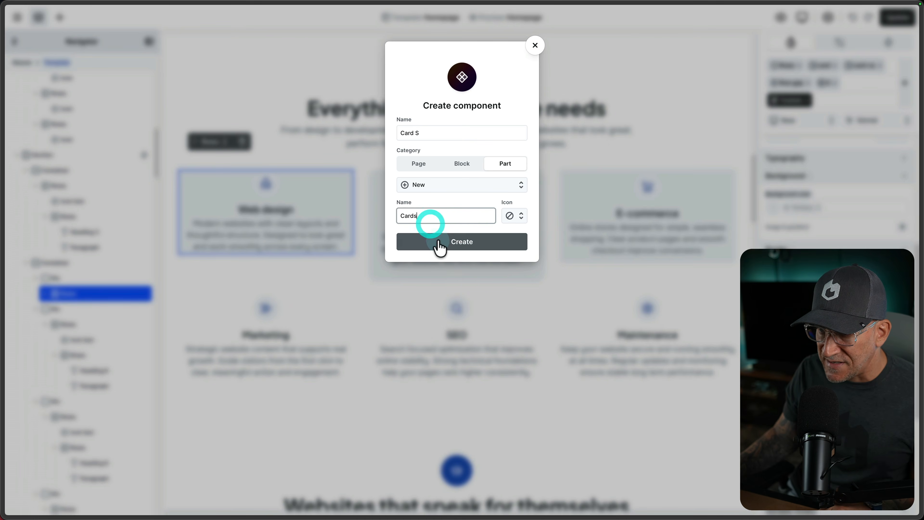
left_click(439, 243)
Turn the Development service's Rows element into a Part component named Card L.
left_click(374, 191)
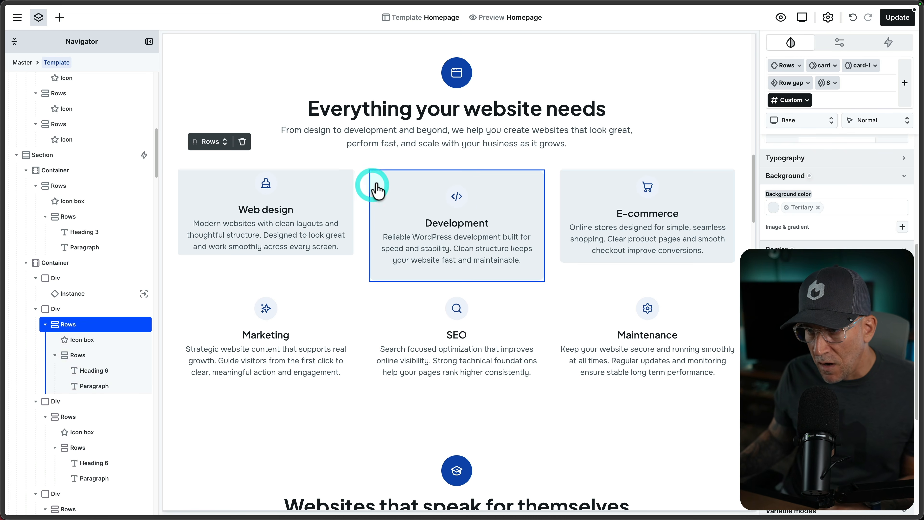
right_click(378, 188)
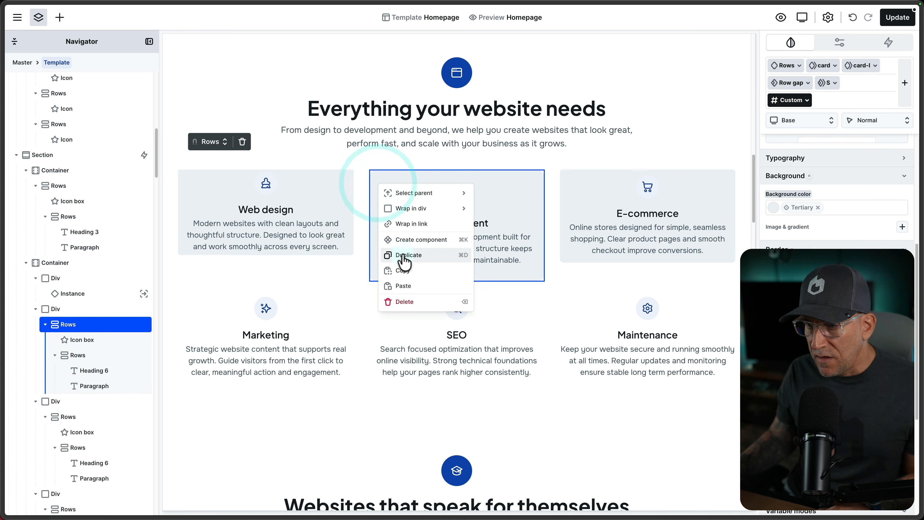
left_click(408, 240)
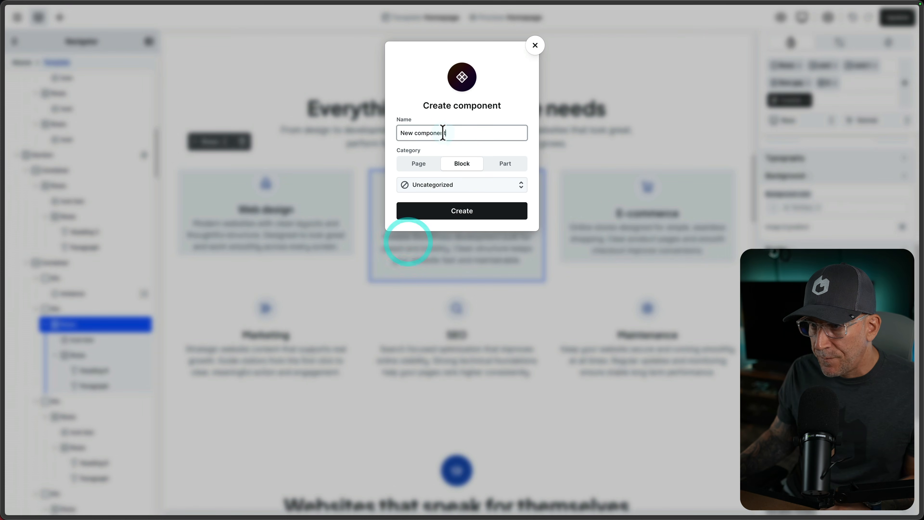
left_click(406, 131)
type("Card L")
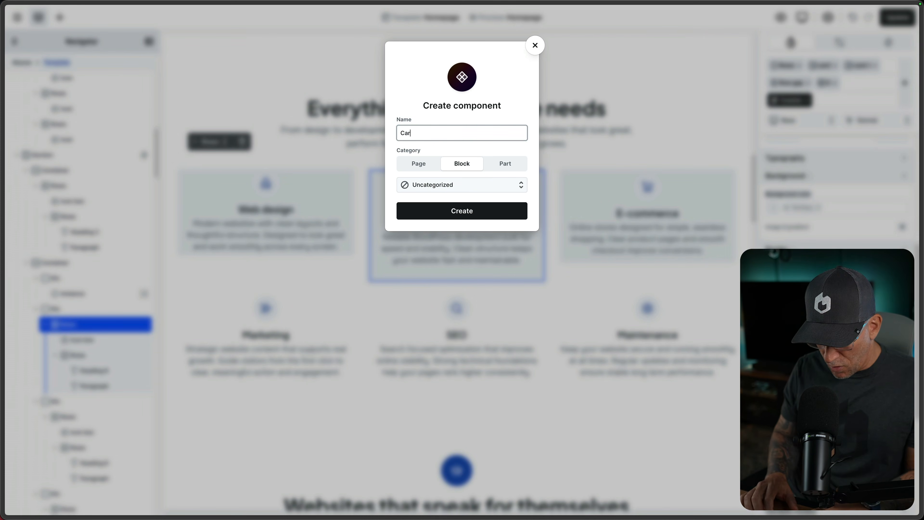
left_click(505, 164)
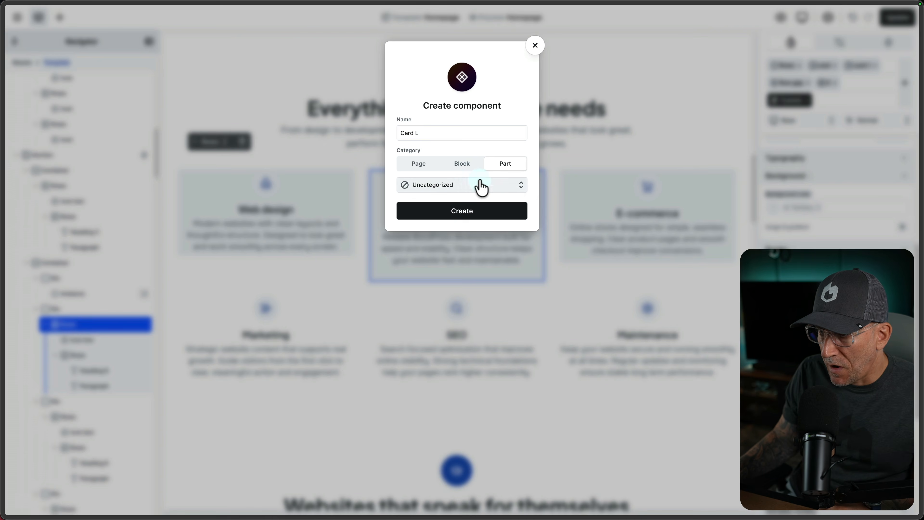
left_click(473, 185)
left_click(455, 282)
left_click(459, 213)
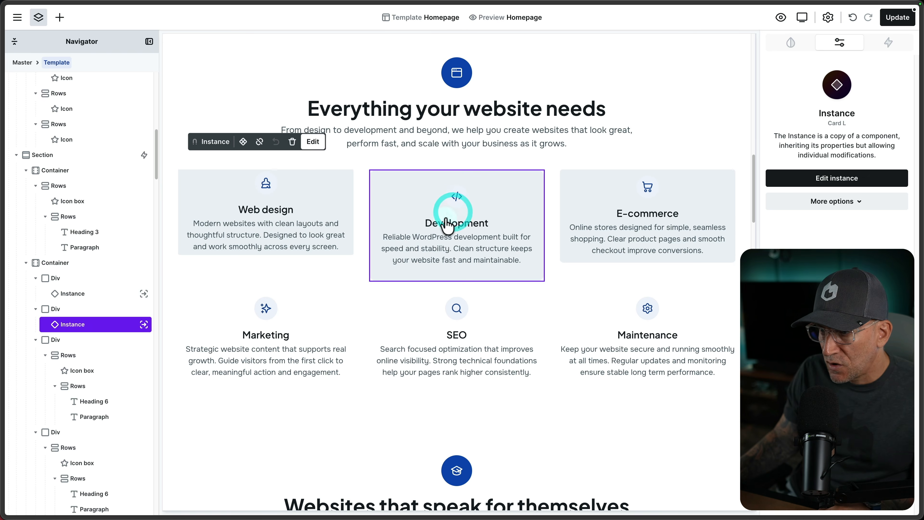
Insert a new empty section with a container between the services section and the "Websites that speak for themselves" section.
left_click(319, 180)
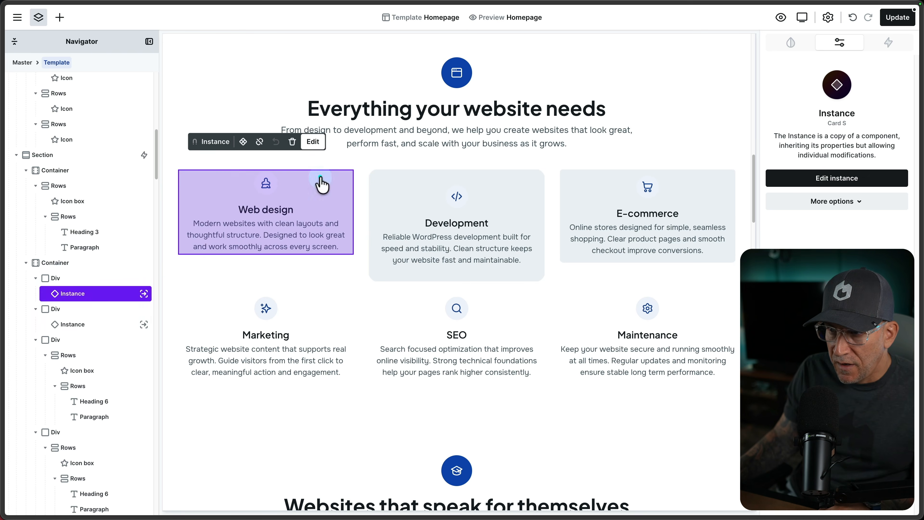
scroll(408, 227, "down", 4)
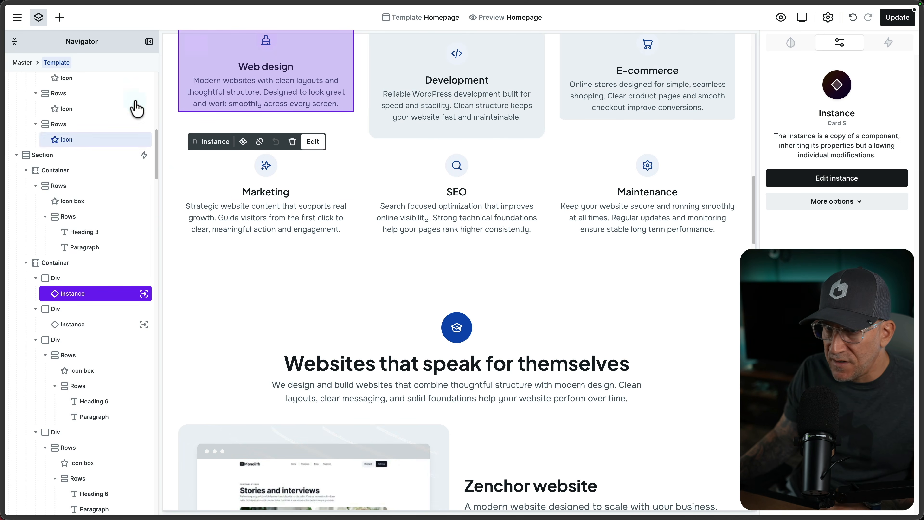
left_click(60, 17)
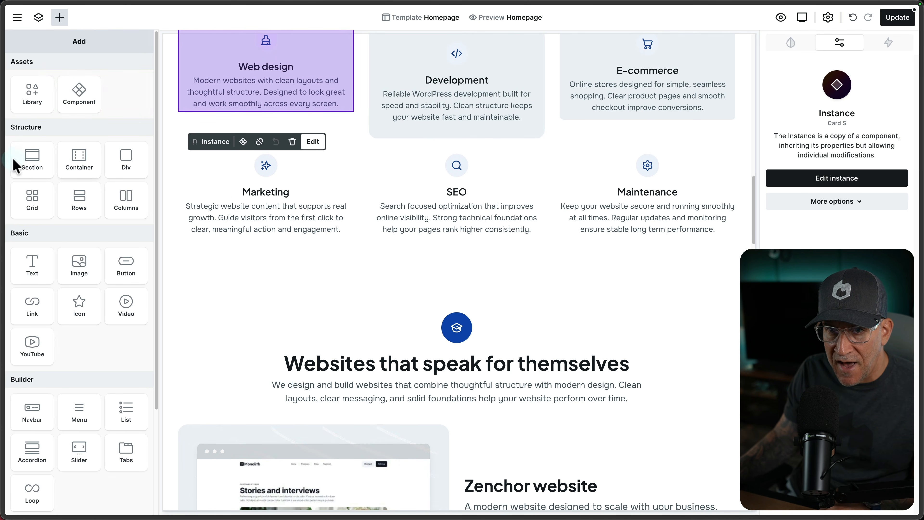
left_click(12, 167)
left_click(388, 326)
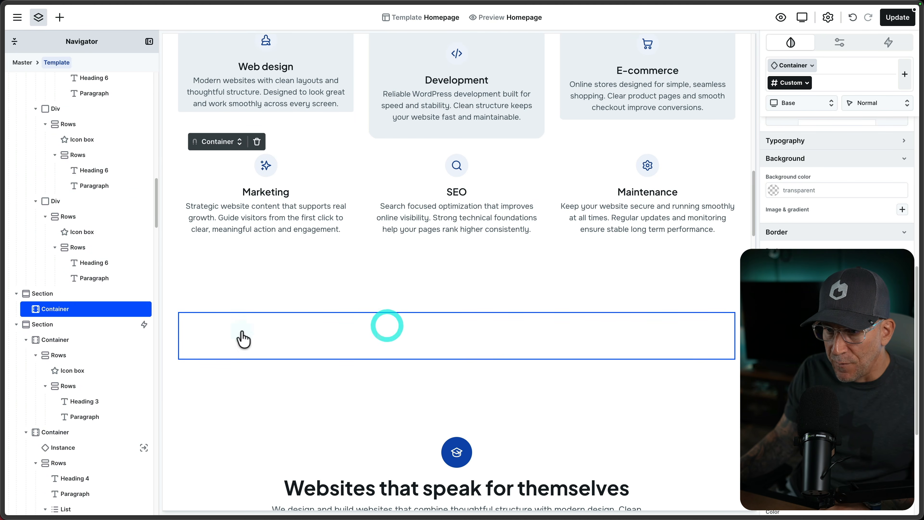
Insert the Card L component into the new section's container and look inside its instance before returning to the Homepage template.
left_click(59, 17)
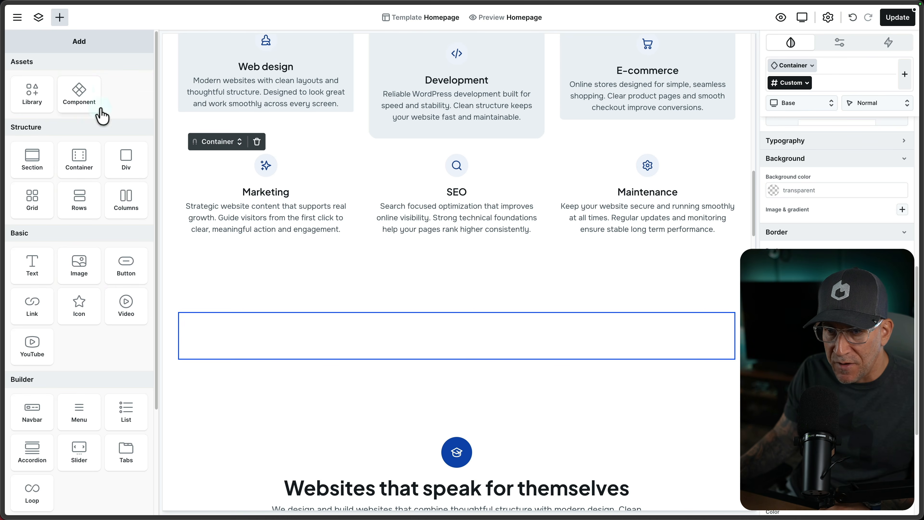
left_click(84, 99)
left_click(227, 327)
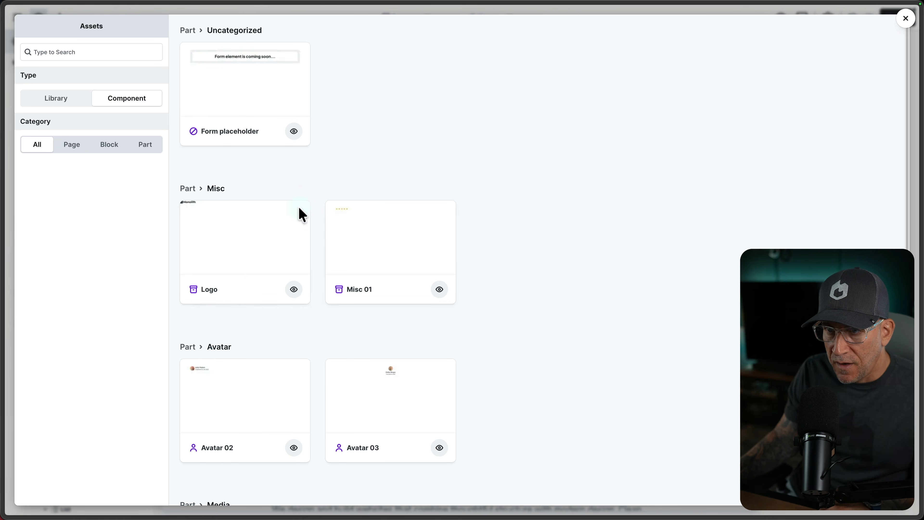
scroll(291, 191, "down", 8)
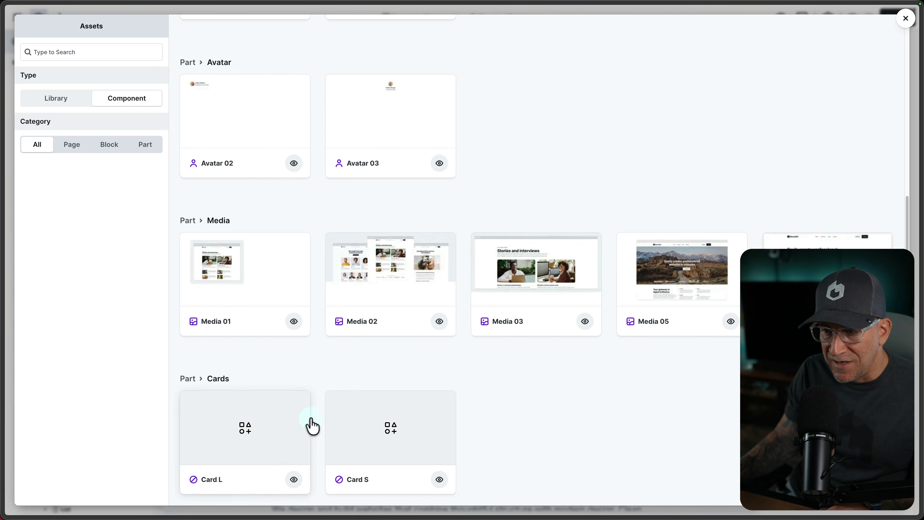
left_click(245, 430)
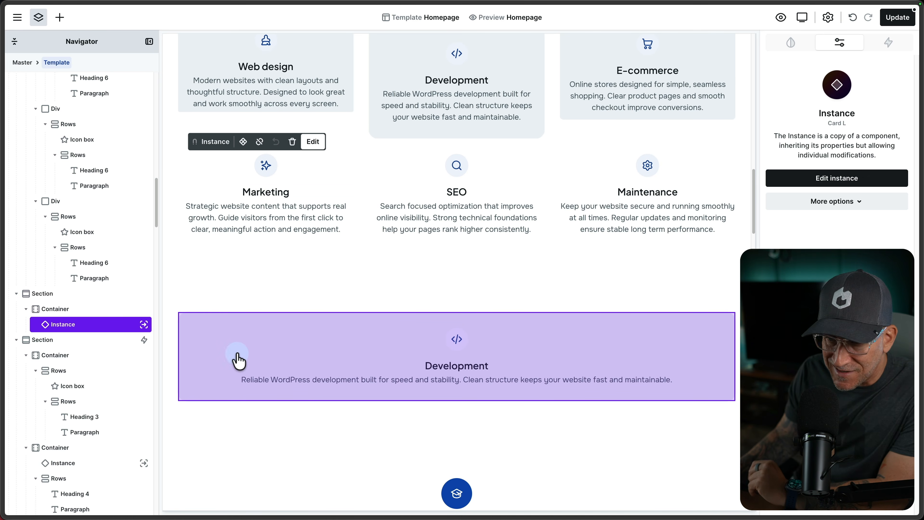
left_click(836, 179)
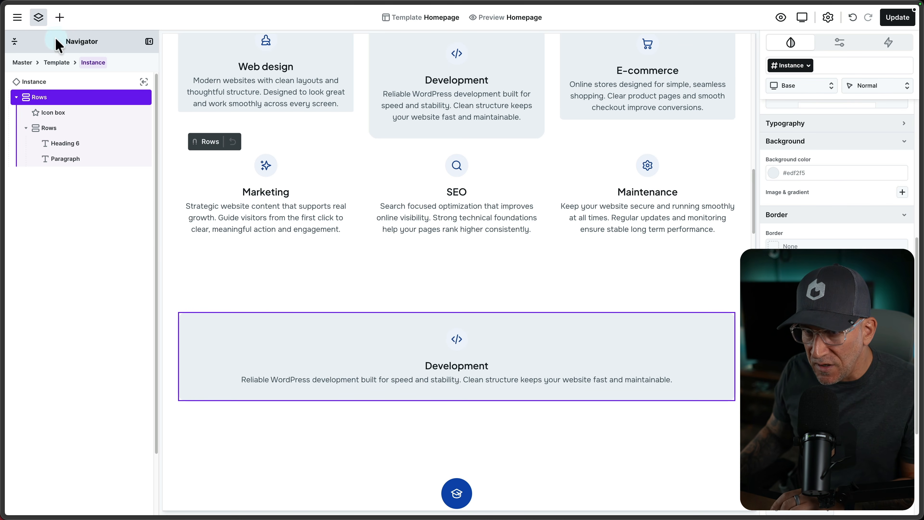
left_click(55, 63)
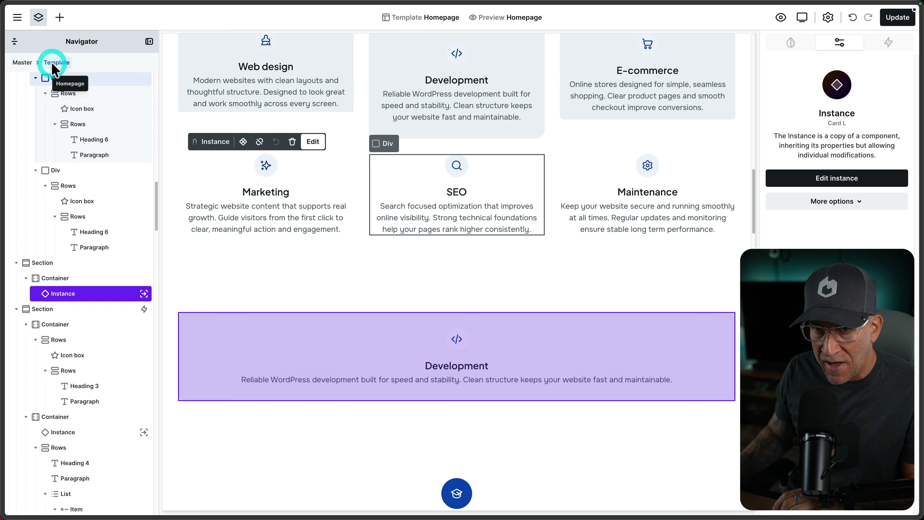
Open the dynamic data options for the SEO heading's text, and close them without inserting a variable.
left_click(462, 193)
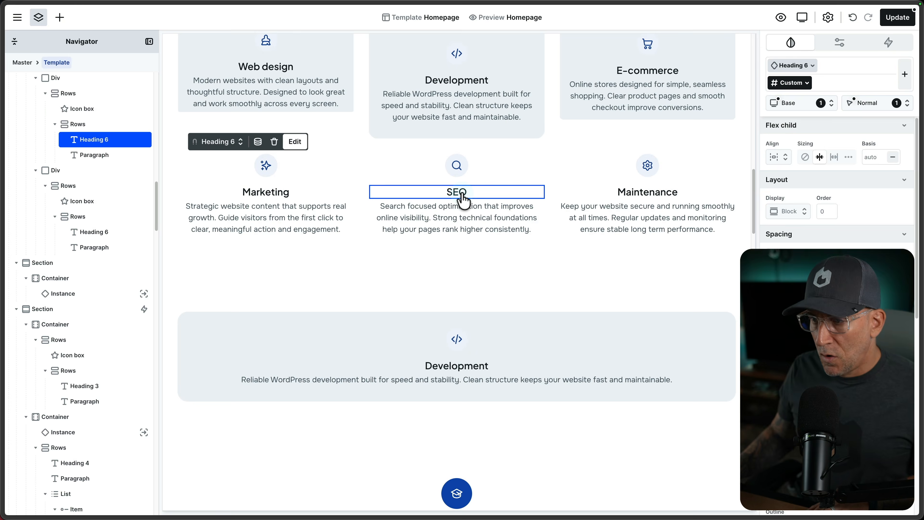
left_click(461, 193)
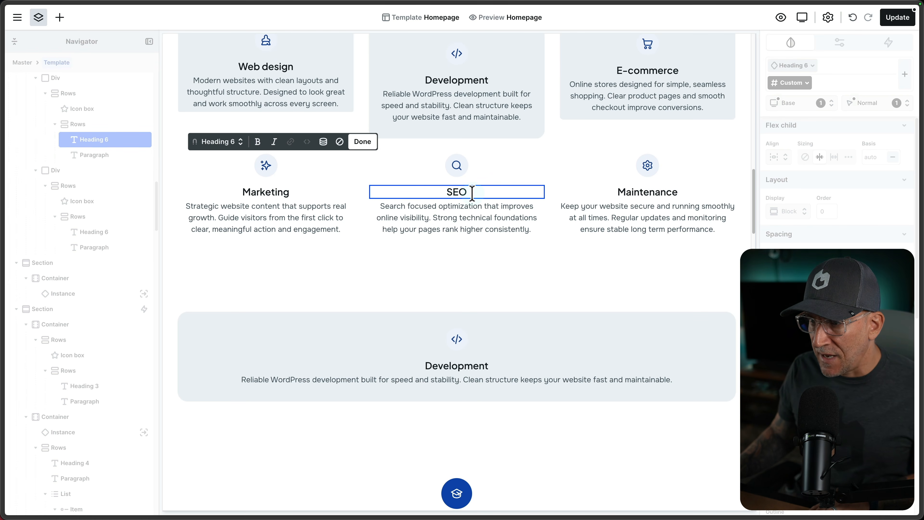
left_click(323, 141)
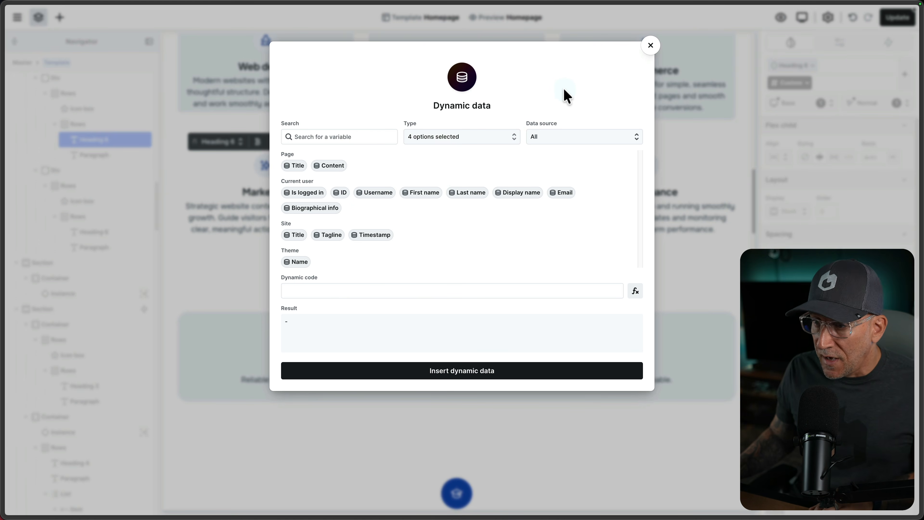
left_click(651, 46)
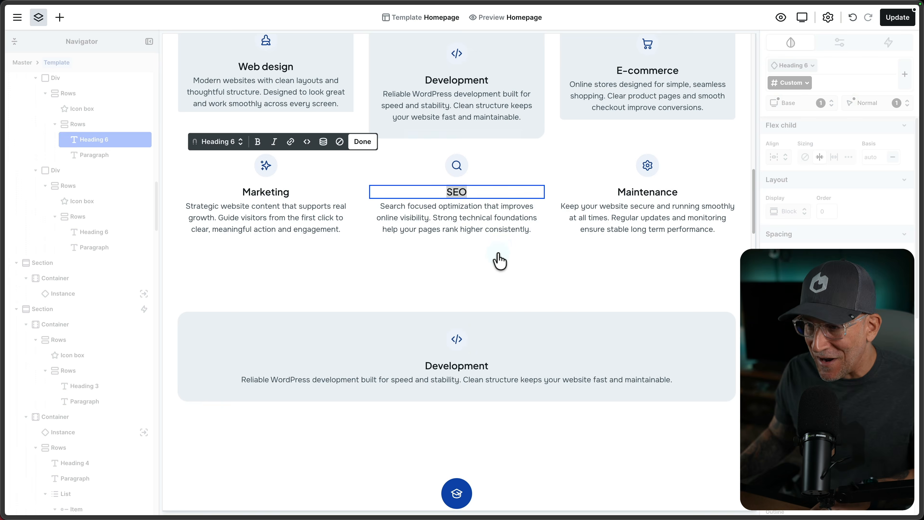
left_click(497, 261)
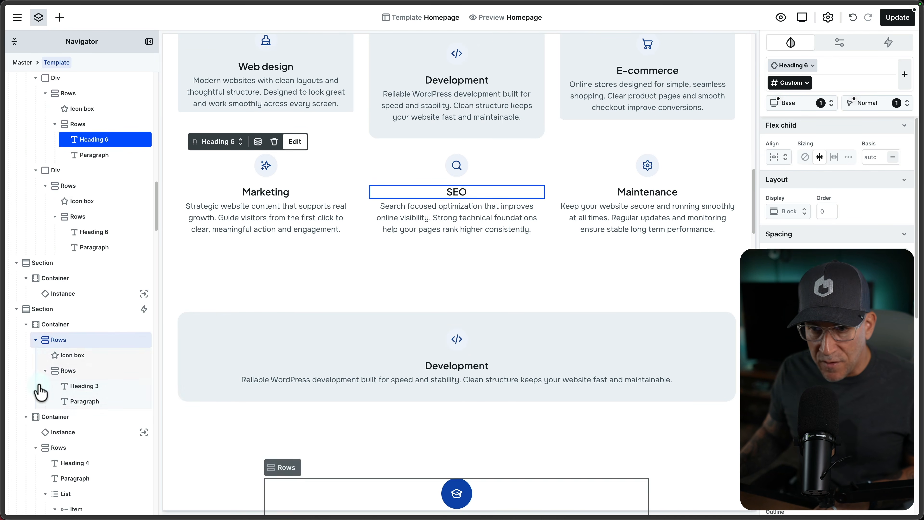
Switch to Figma and examine the Brand Guide page of The Clave, including its primary colors, logos and text styles.
scroll(49, 368, "up", 8)
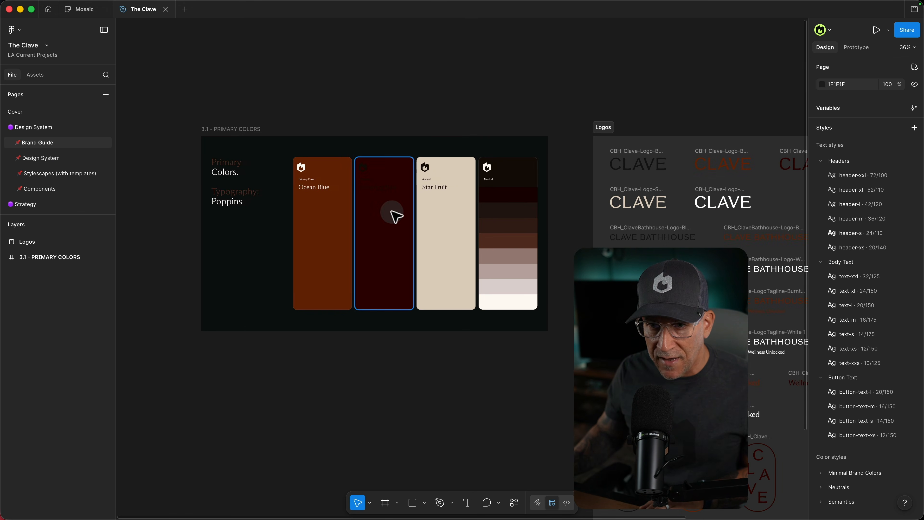
left_click(63, 159)
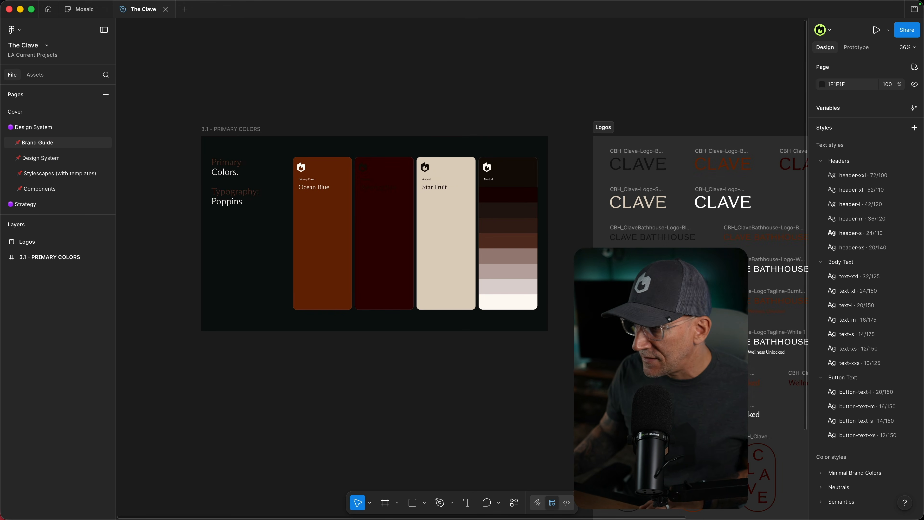
left_click(724, 65)
left_click(684, 84)
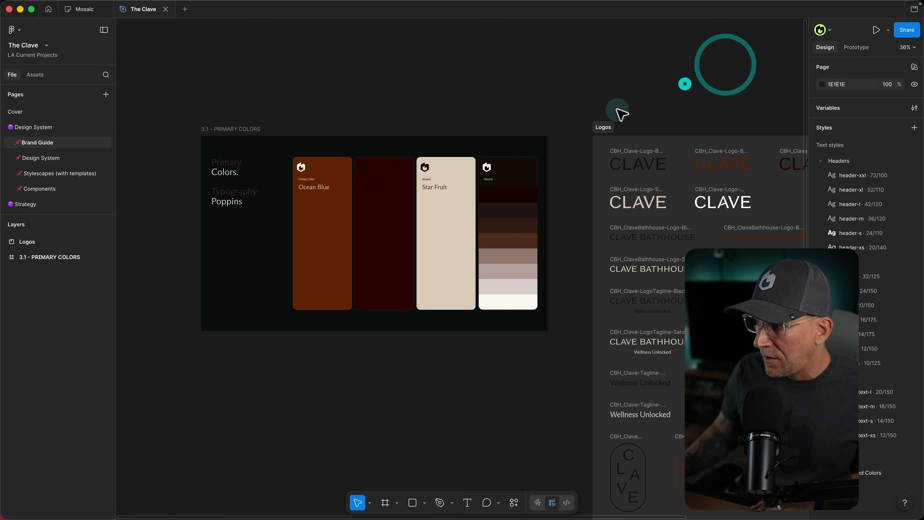
scroll(616, 110, "left", 1)
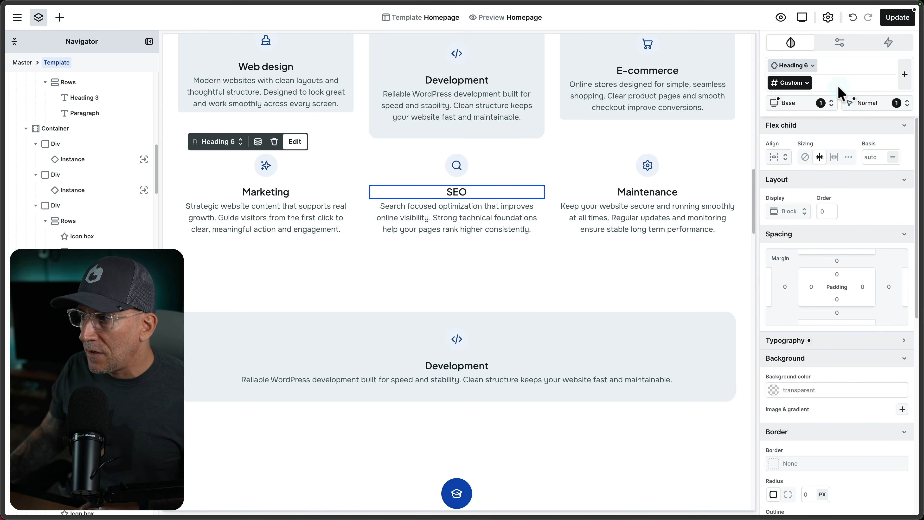
Return to the Mosaic editor and review the Color style variables and the Border radius variables.
left_click(838, 72)
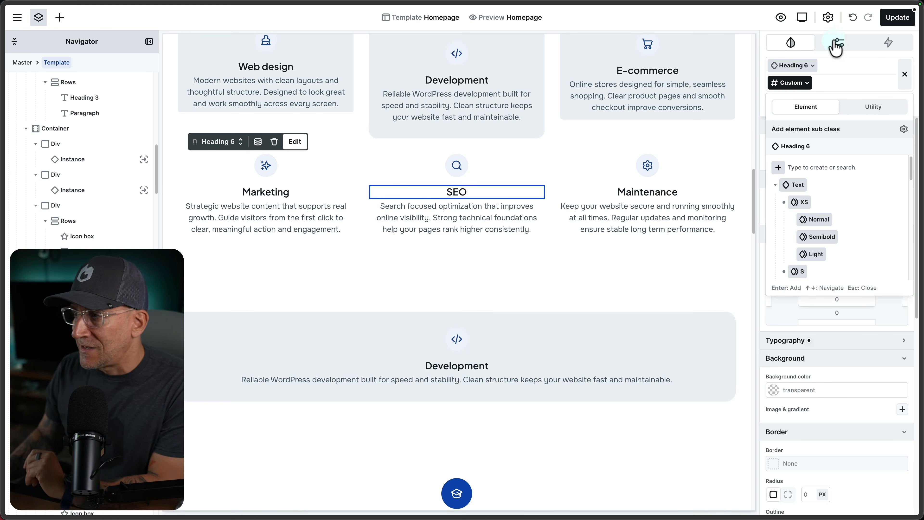
left_click(829, 20)
left_click(796, 40)
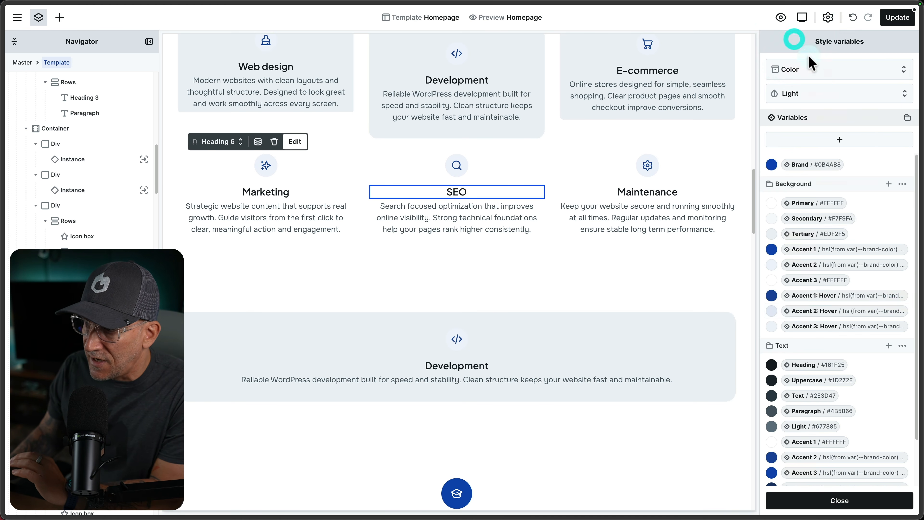
scroll(819, 298, "down", 3)
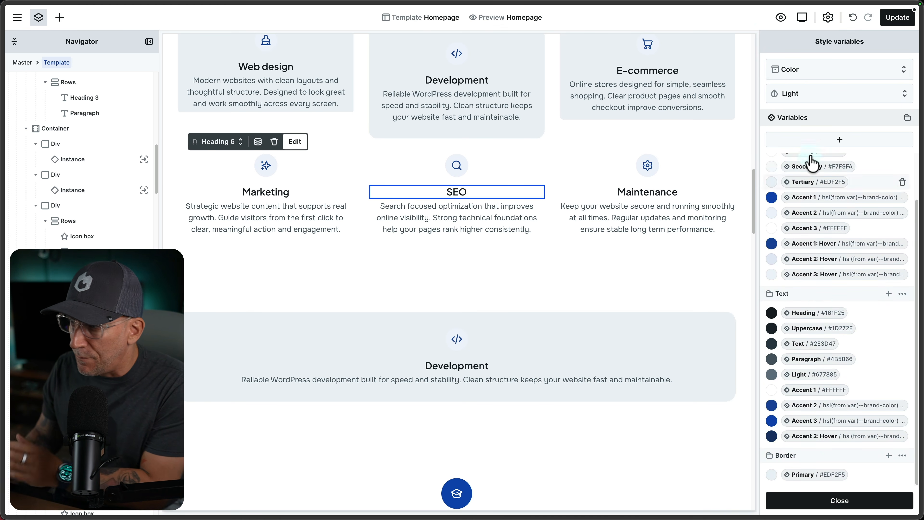
left_click(817, 73)
left_click(800, 186)
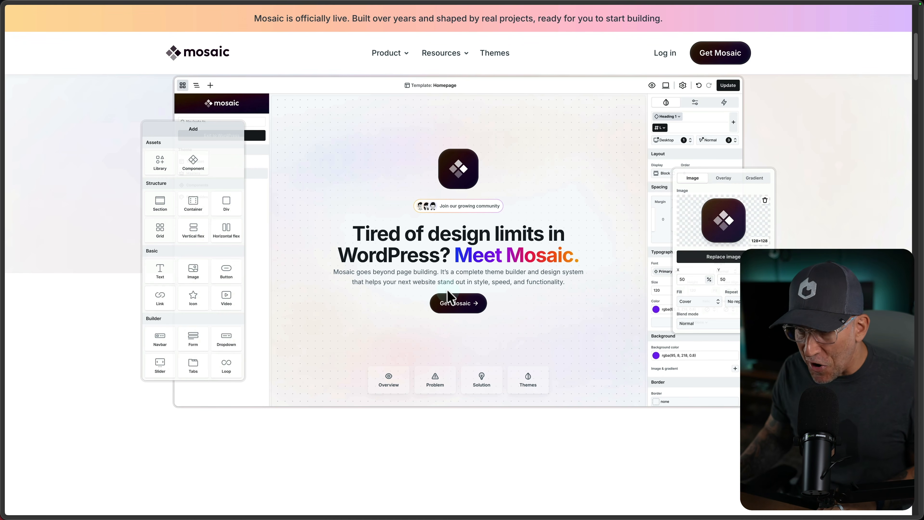
Switch to the Mosaic website and look through the homepage's problem and solution sections.
scroll(447, 293, "down", 5)
scroll(446, 290, "down", 10)
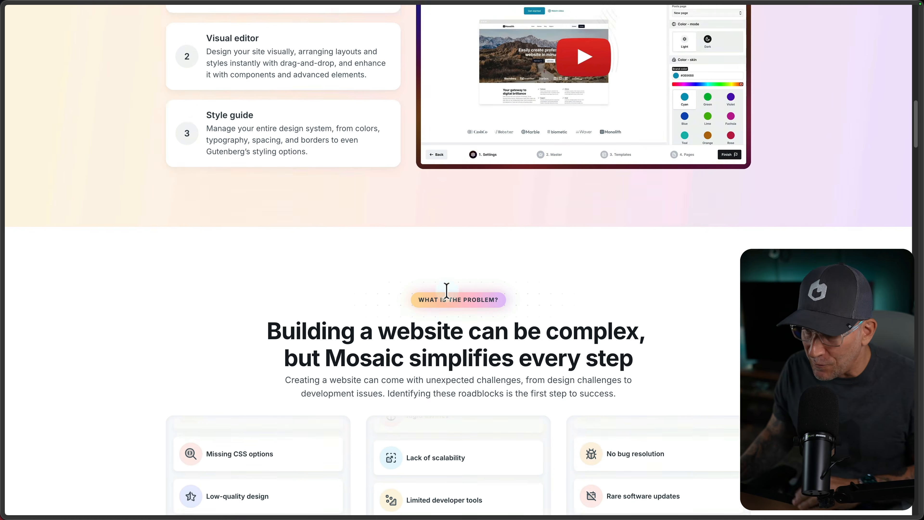
scroll(447, 290, "down", 3)
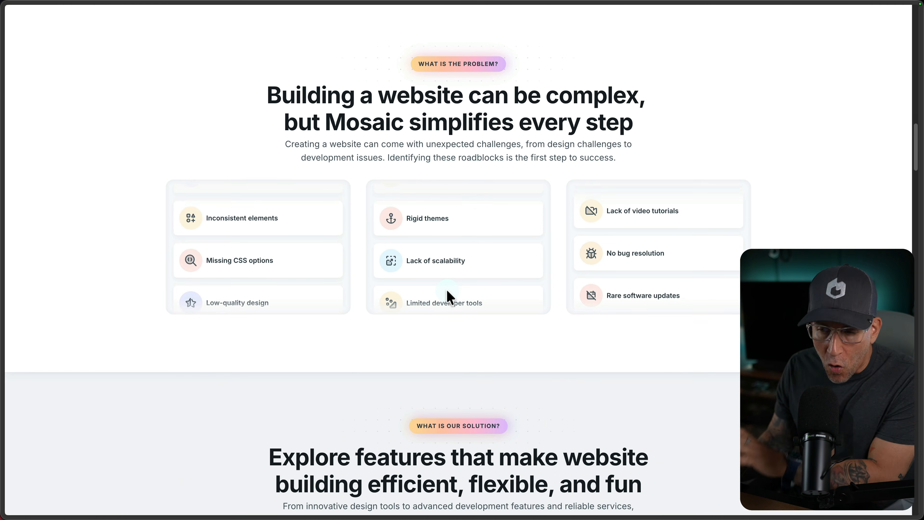
scroll(447, 291, "down", 3)
scroll(446, 289, "up", 15)
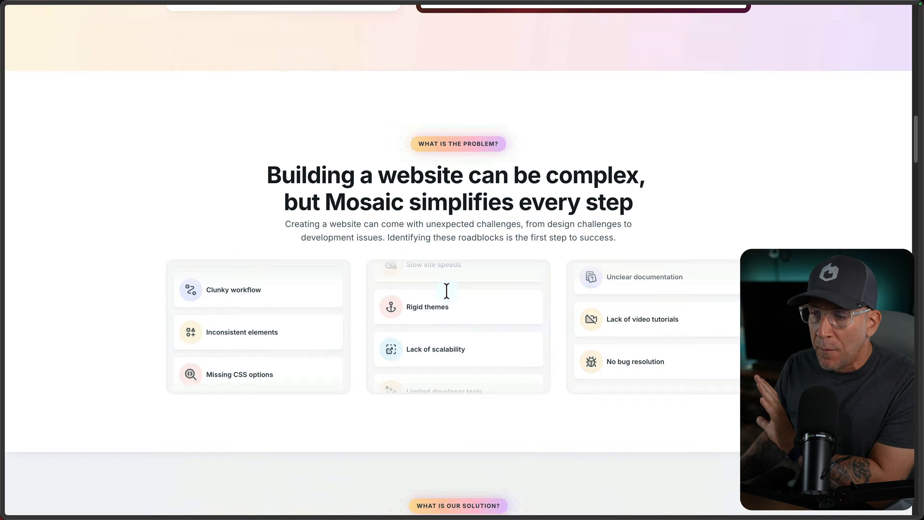
Open the Mosaic public roadmap and examine the Theme-level utility classes entry under In progress.
mouse_move(397, 57)
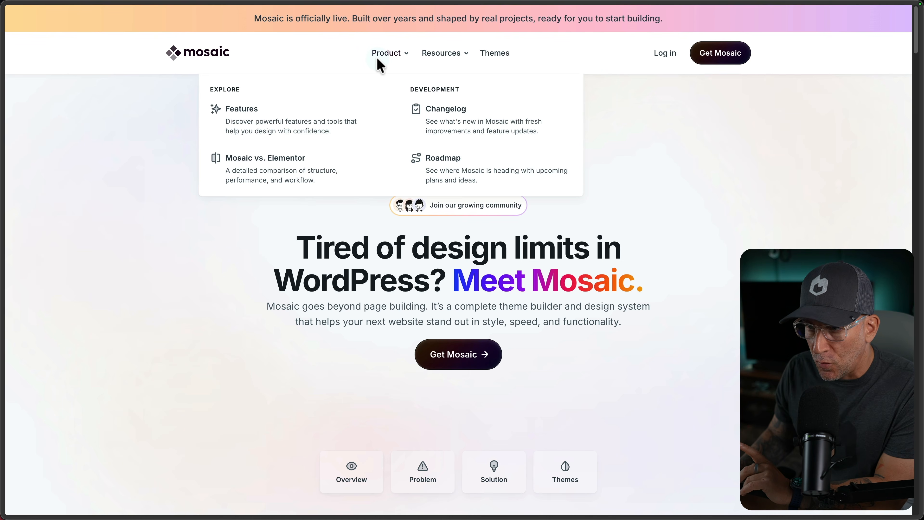
left_click(432, 158)
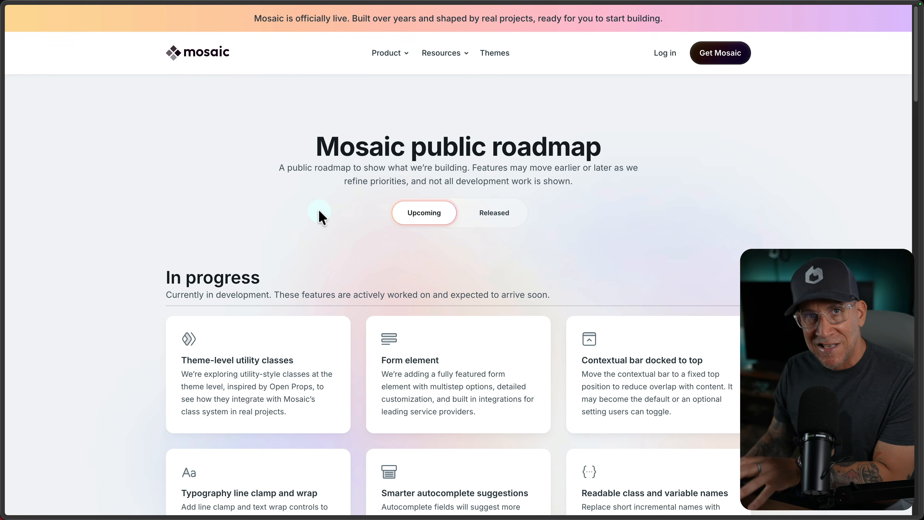
scroll(322, 218, "down", 3)
scroll(322, 217, "down", 2)
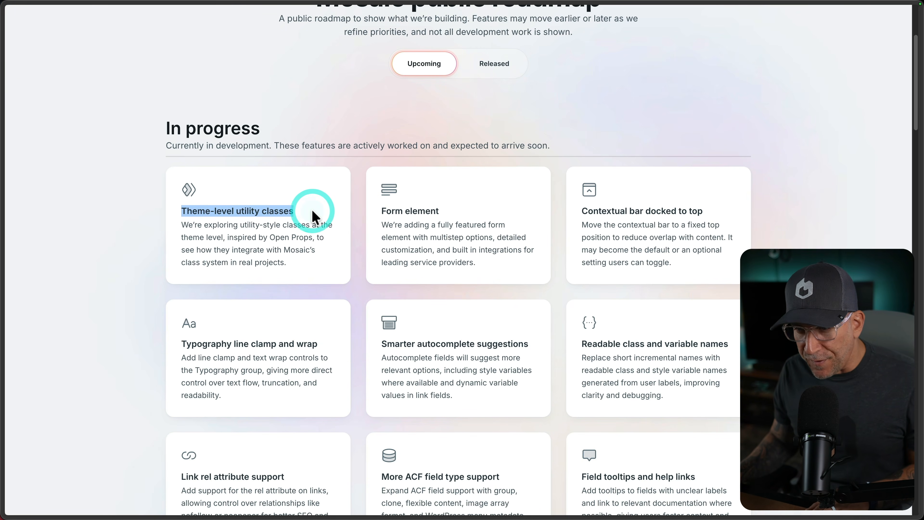
Return to the editor and view the utility classes available for the hero's Heading 1.
mouse_move(41, 231)
left_click(43, 213)
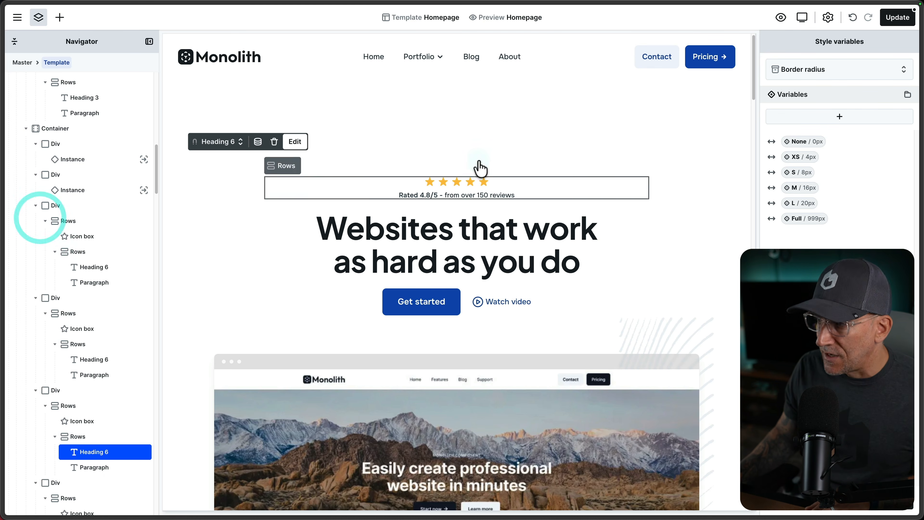
left_click(714, 119)
left_click(558, 214)
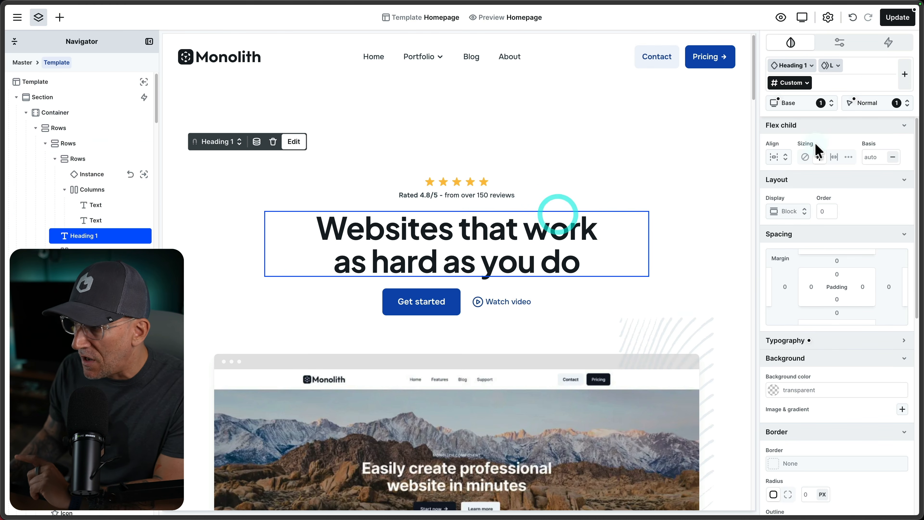
left_click(905, 78)
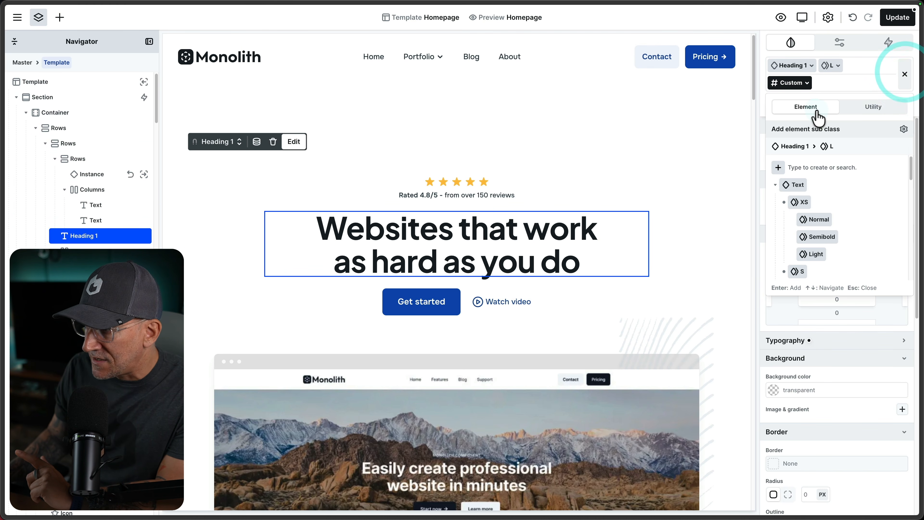
left_click(876, 108)
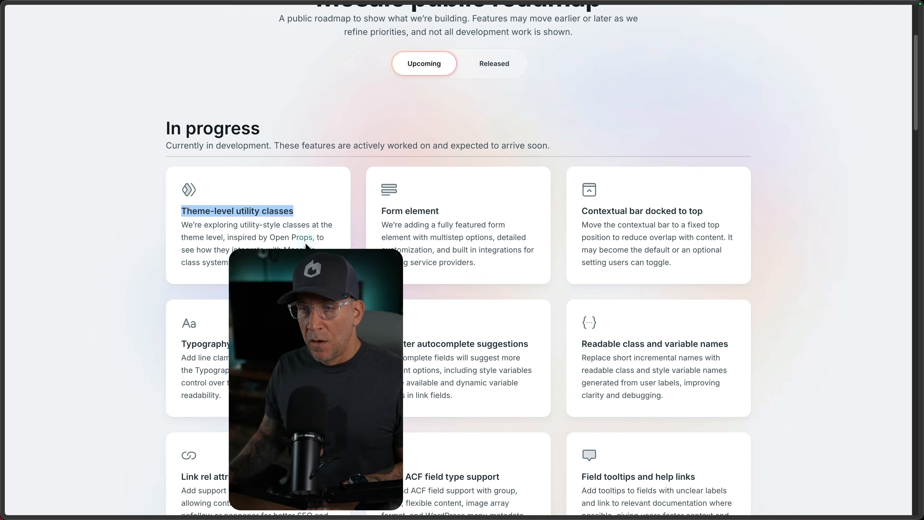
Switch back to the roadmap, read the Theme-level utility classes description, and review the other In progress and Next features.
left_click(253, 226)
double_click(239, 226)
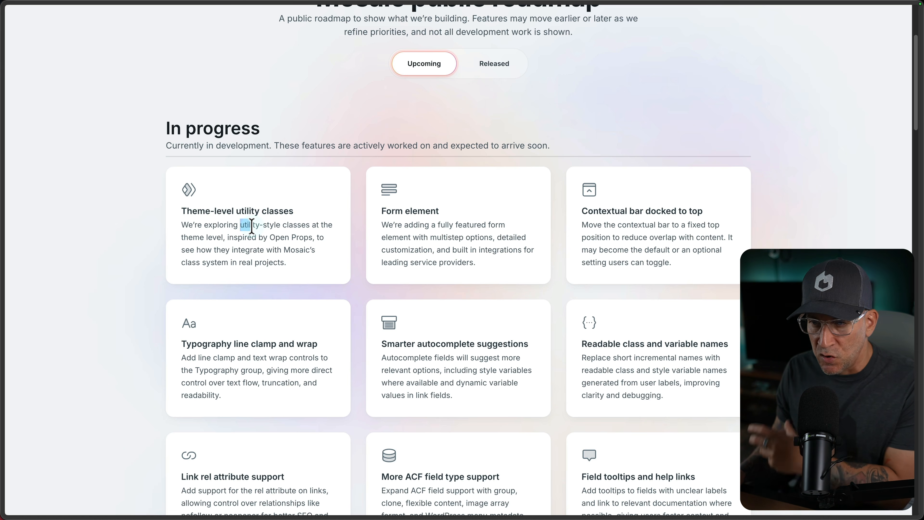
left_click_drag(270, 238, 312, 240)
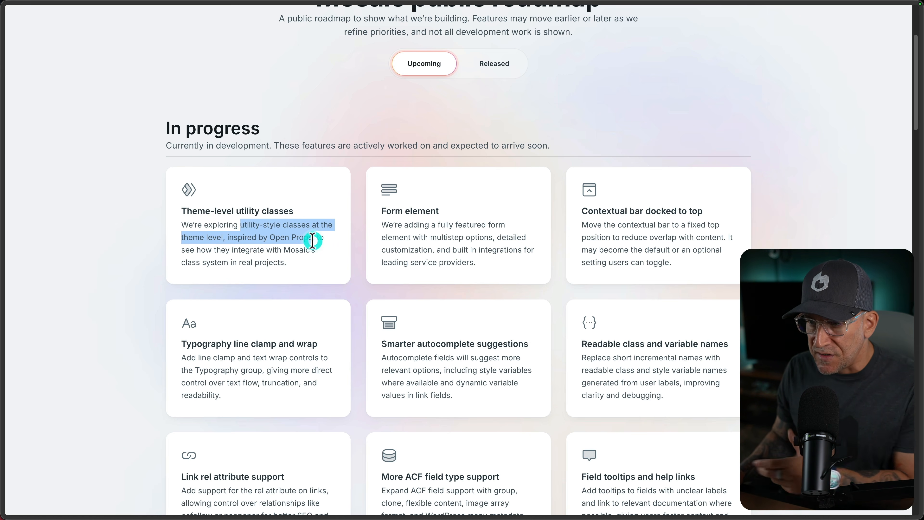
left_click(313, 240)
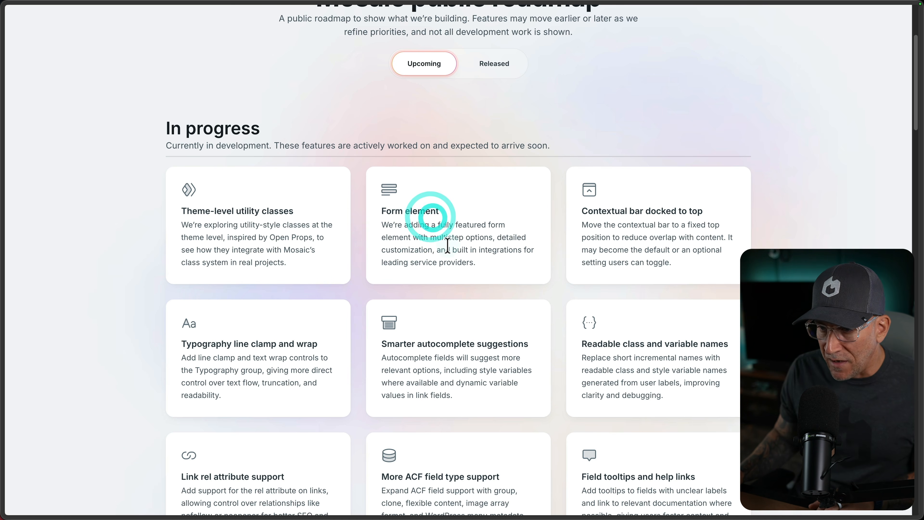
scroll(448, 244, "down", 3)
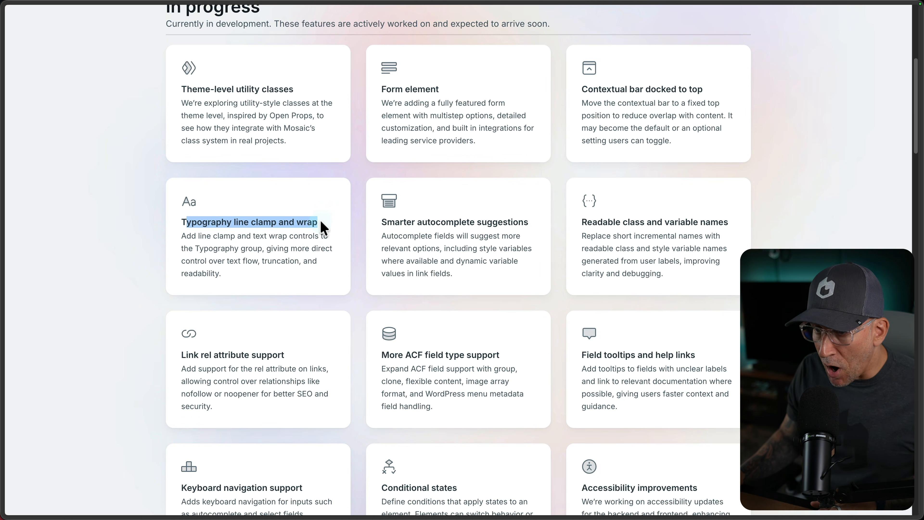
scroll(548, 301, "down", 4)
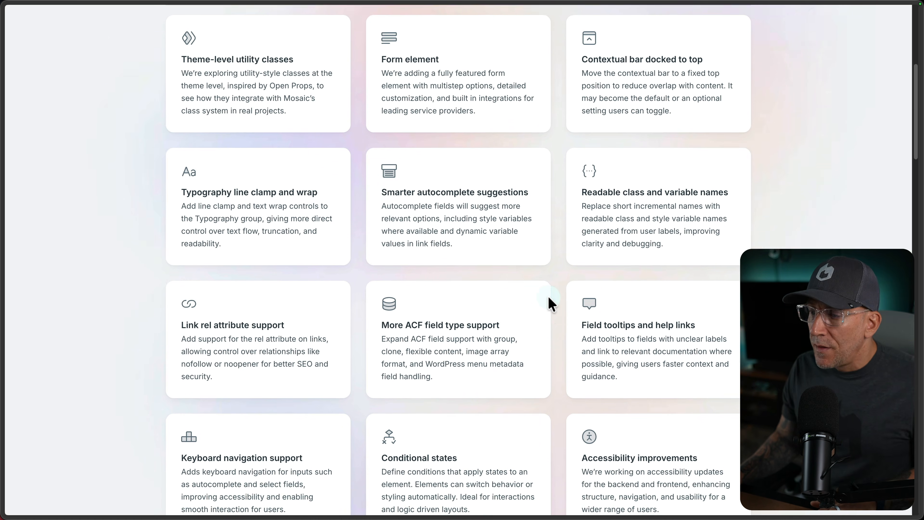
scroll(548, 300, "down", 7)
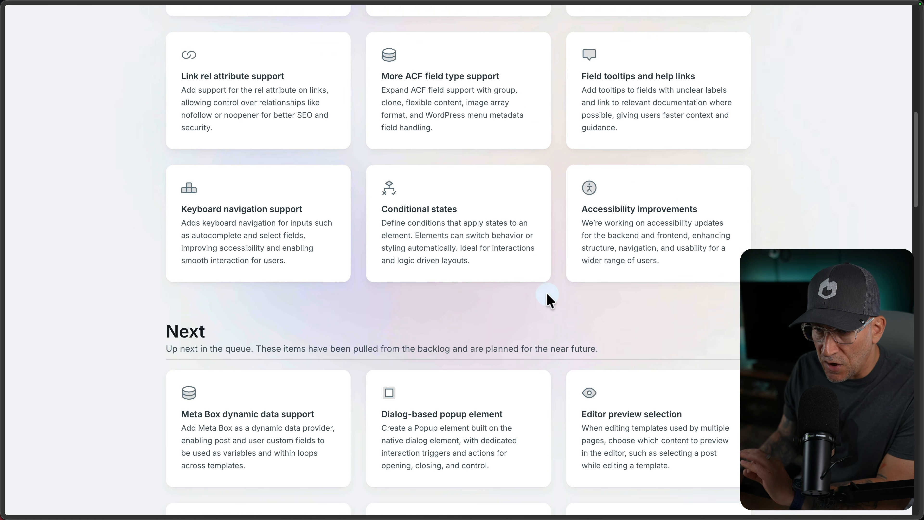
Read through the rest of the roadmap's Next features and its Backlog, including WooCommerce support, JetEngine and Pods dynamic data, and the improved class manager.
scroll(548, 300, "down", 7)
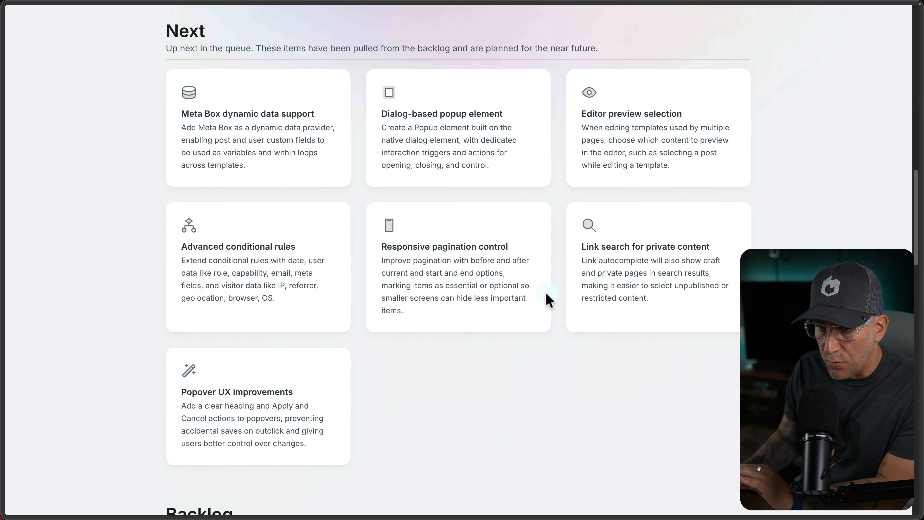
scroll(496, 281, "down", 5)
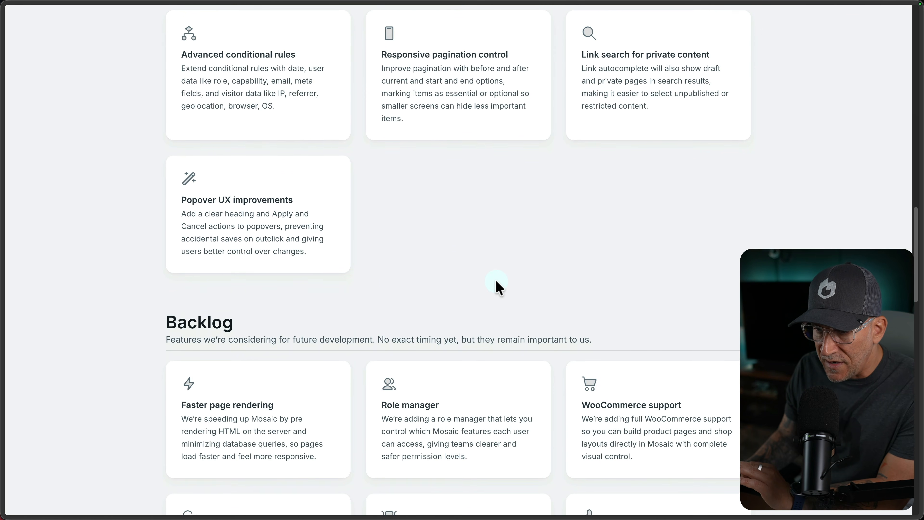
scroll(497, 284, "down", 1)
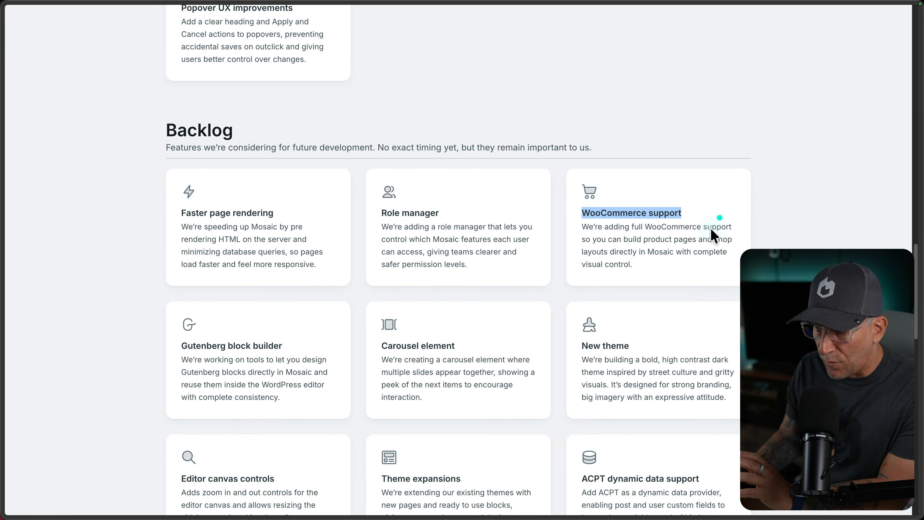
scroll(588, 304, "down", 3)
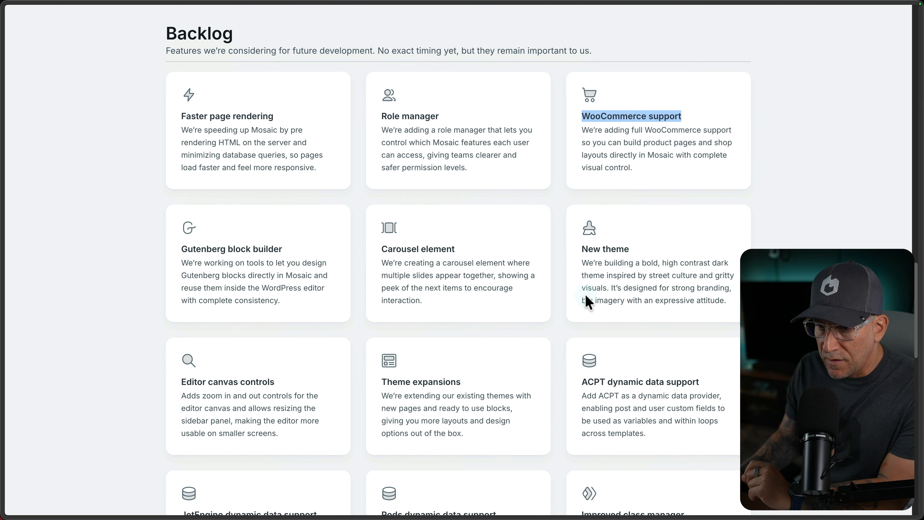
scroll(583, 295, "down", 5)
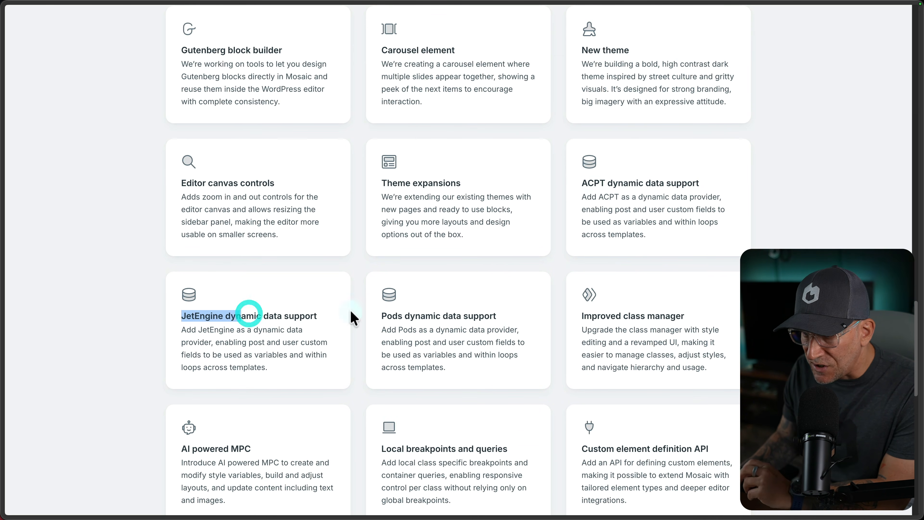
scroll(566, 218, "down", 3)
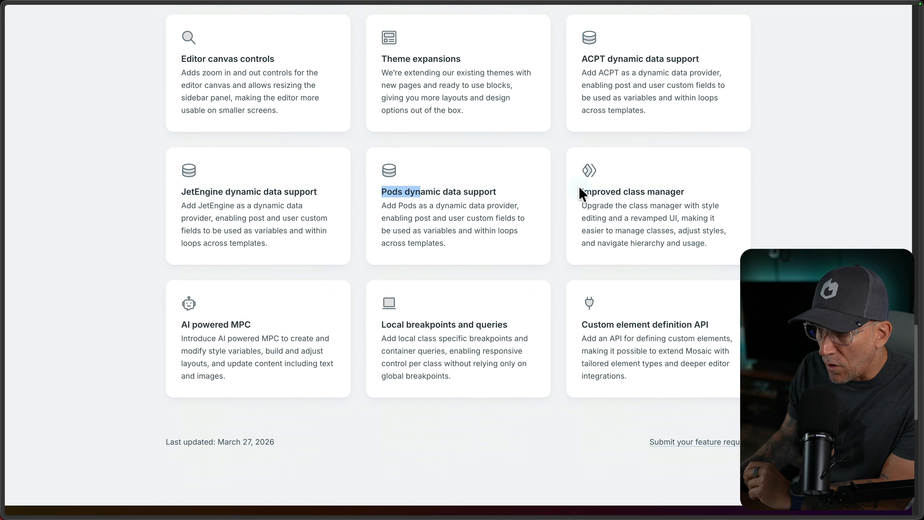
scroll(656, 299, "down", 1)
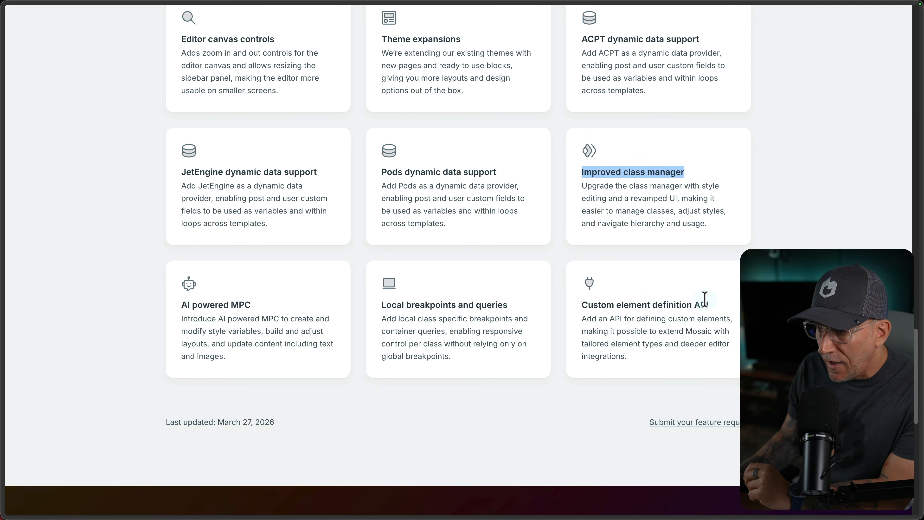